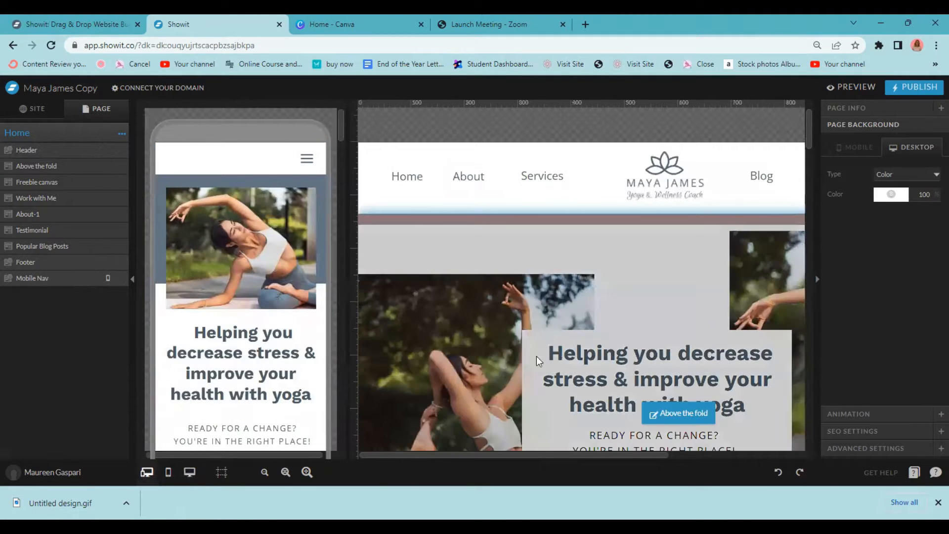
# Check the mobile layout, show only the desktop layout, and open the image library to swap the header logo
pyautogui.click(169, 474)
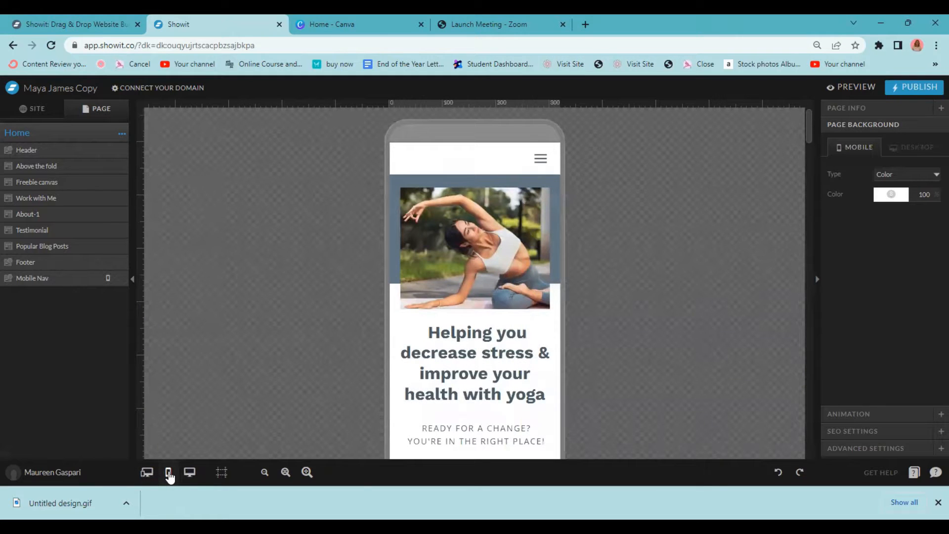
pyautogui.click(189, 472)
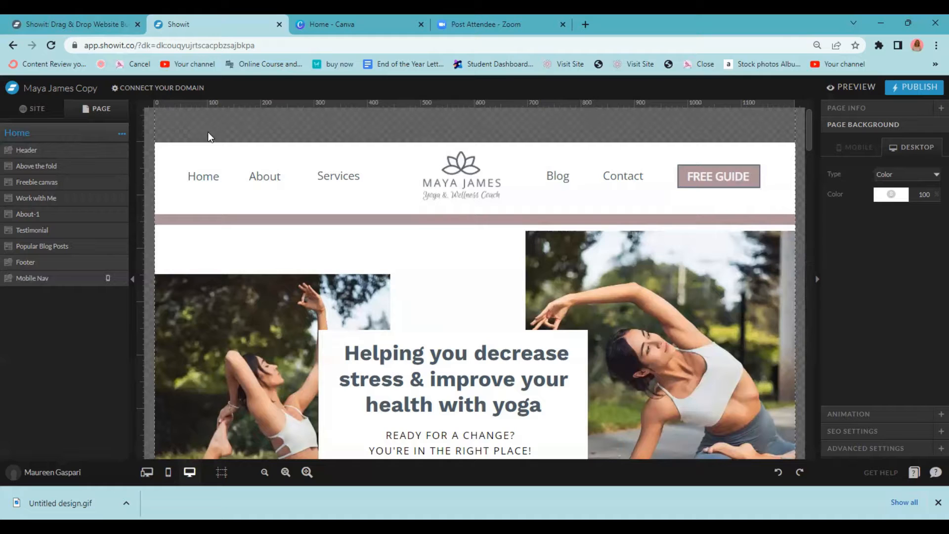
pyautogui.moveTo(361, 180)
pyautogui.click(474, 190)
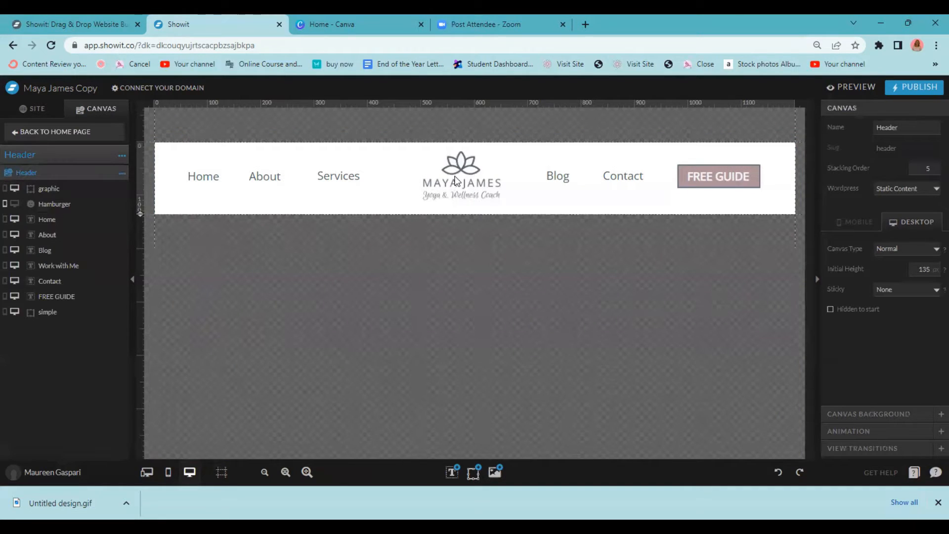
pyautogui.click(453, 174)
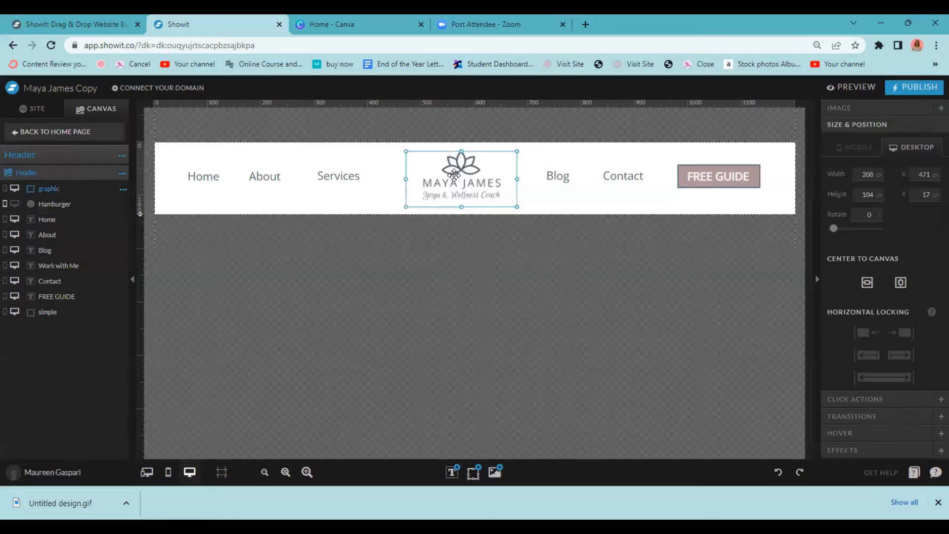
pyautogui.click(841, 108)
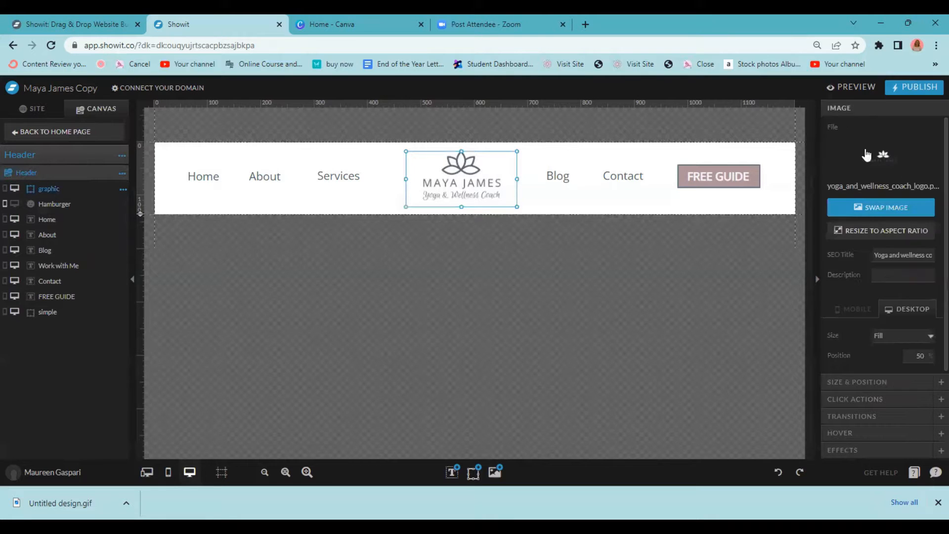
pyautogui.click(873, 209)
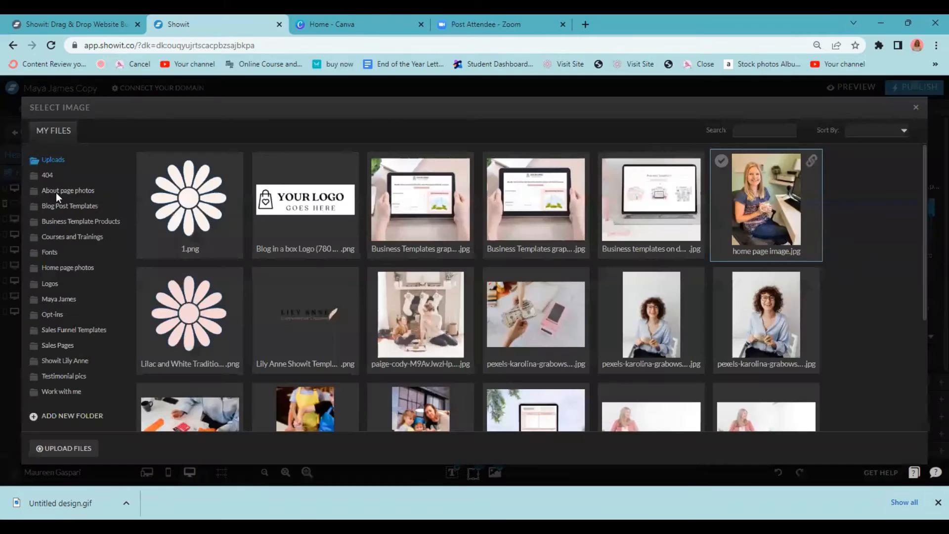
# Upload the Cooking with Kids logo, six pexels-rodnae-productions kitchen photos and the Untitled design GIF from Downloads
pyautogui.click(71, 449)
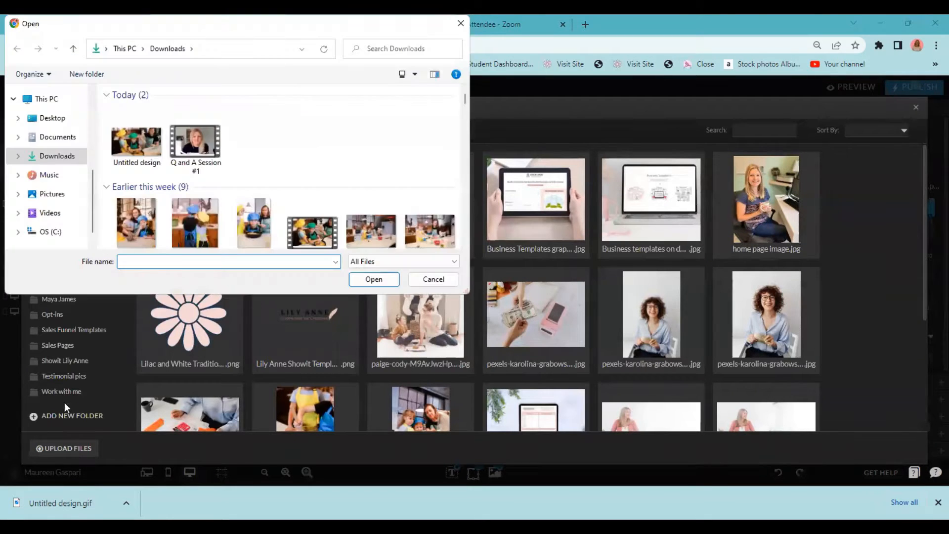
pyautogui.scroll(-1, 271, 150)
pyautogui.scroll(-2, 271, 150)
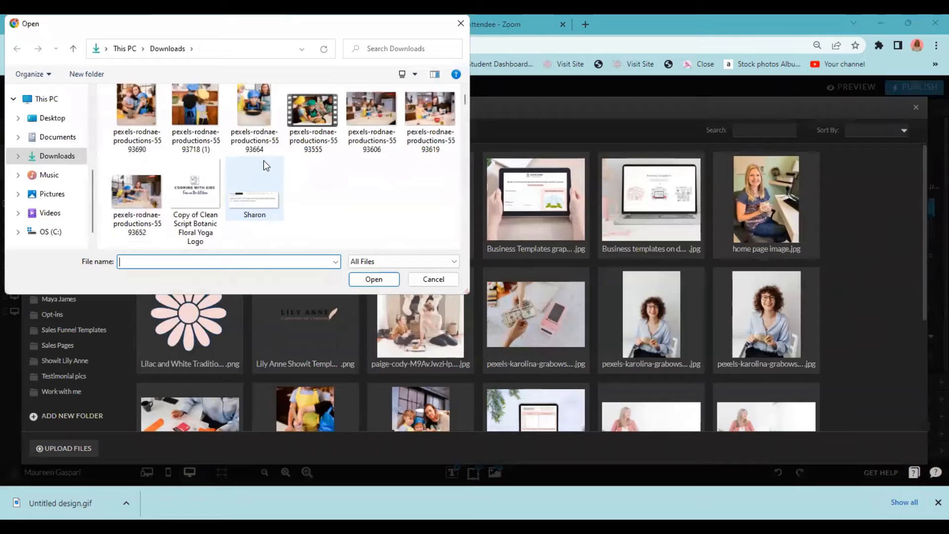
pyautogui.click(197, 188)
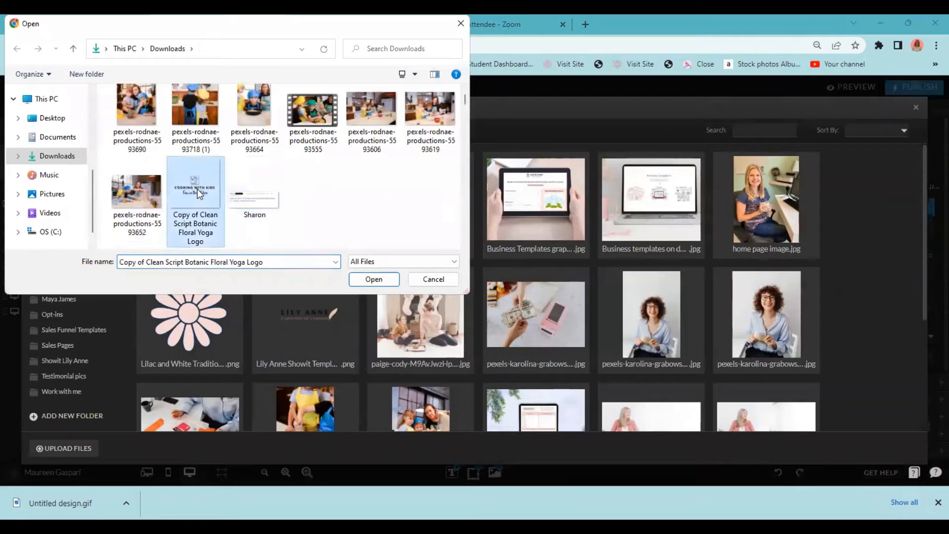
pyautogui.keyDown('ctrl'); pyautogui.click(138, 192); pyautogui.keyUp('ctrl')
pyautogui.keyDown('ctrl'); pyautogui.click(141, 99); pyautogui.keyUp('ctrl')
pyautogui.keyDown('ctrl'); pyautogui.click(190, 102); pyautogui.keyUp('ctrl')
pyautogui.keyDown('ctrl'); pyautogui.click(245, 114); pyautogui.keyUp('ctrl')
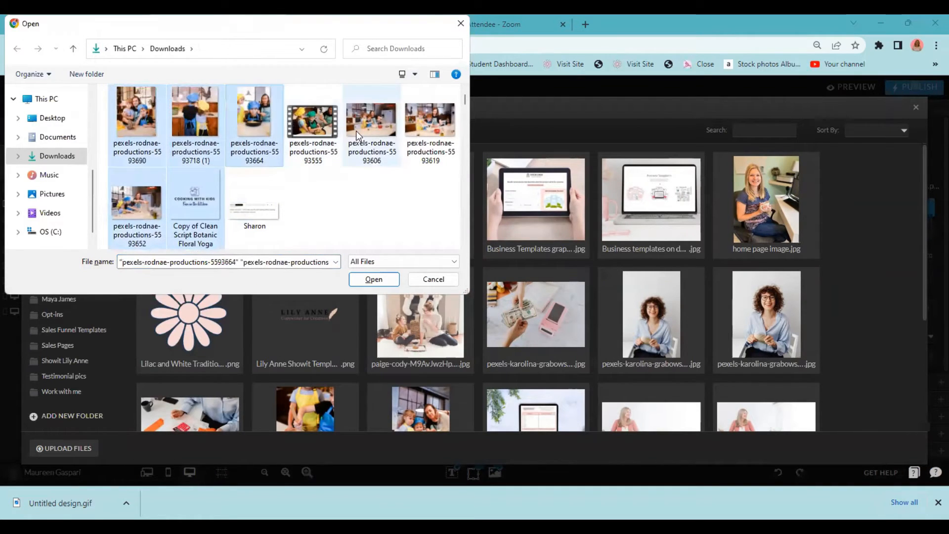
pyautogui.keyDown('ctrl'); pyautogui.click(371, 121); pyautogui.keyUp('ctrl')
pyautogui.keyDown('ctrl'); pyautogui.click(431, 116); pyautogui.keyUp('ctrl')
pyautogui.scroll(2, 463, 101)
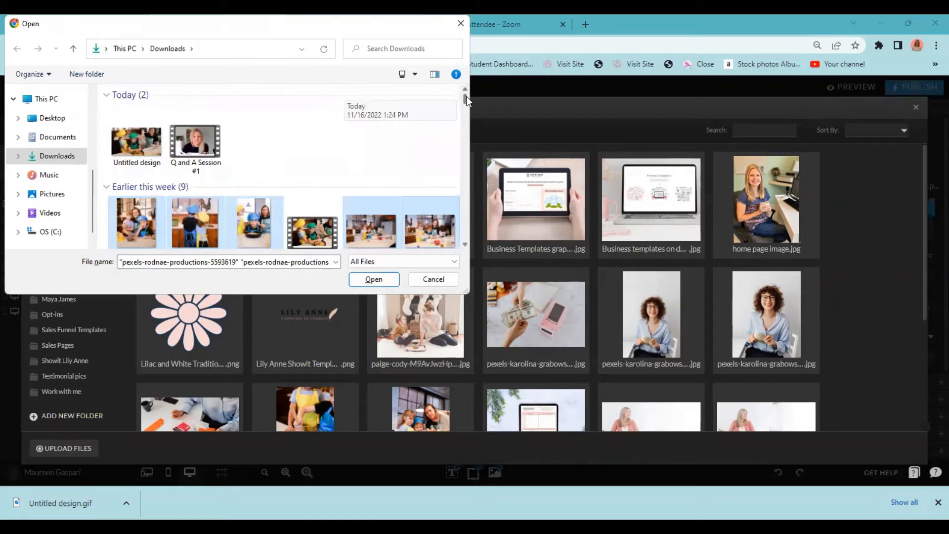
pyautogui.keyDown('ctrl'); pyautogui.click(132, 145); pyautogui.keyUp('ctrl')
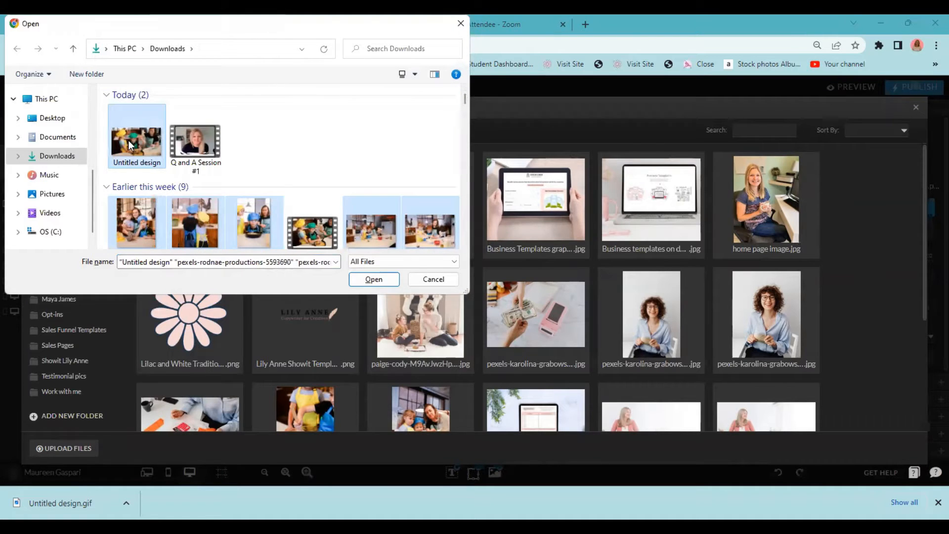
pyautogui.click(379, 278)
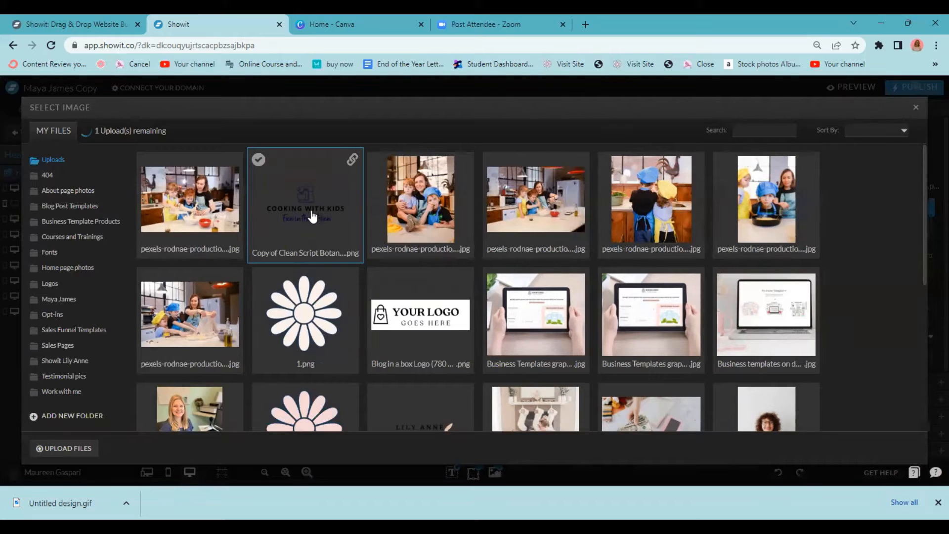
# Replace the header logo with the Cooking with Kids logo, enlarge it slightly and shift it left between Services and Blog
pyautogui.click(307, 205)
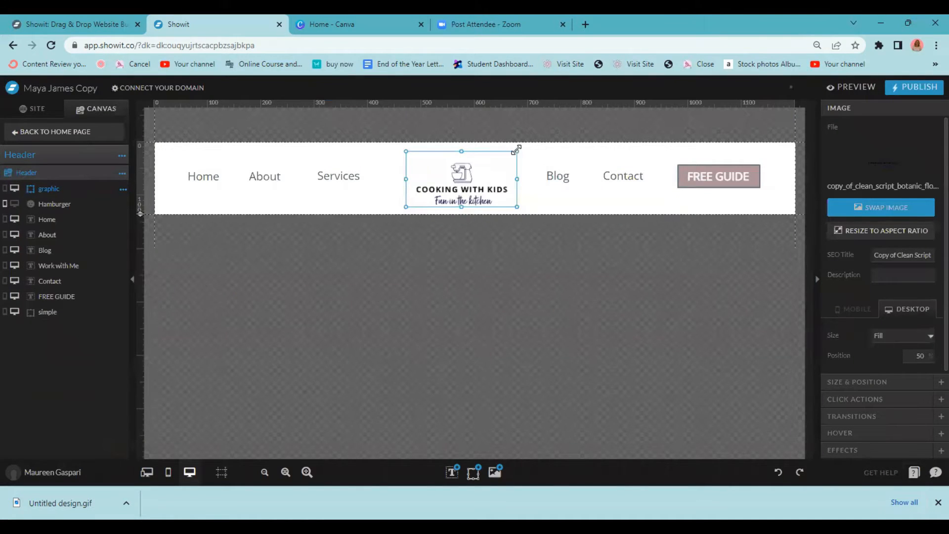
pyautogui.moveTo(519, 154); pyautogui.dragTo(530, 137)
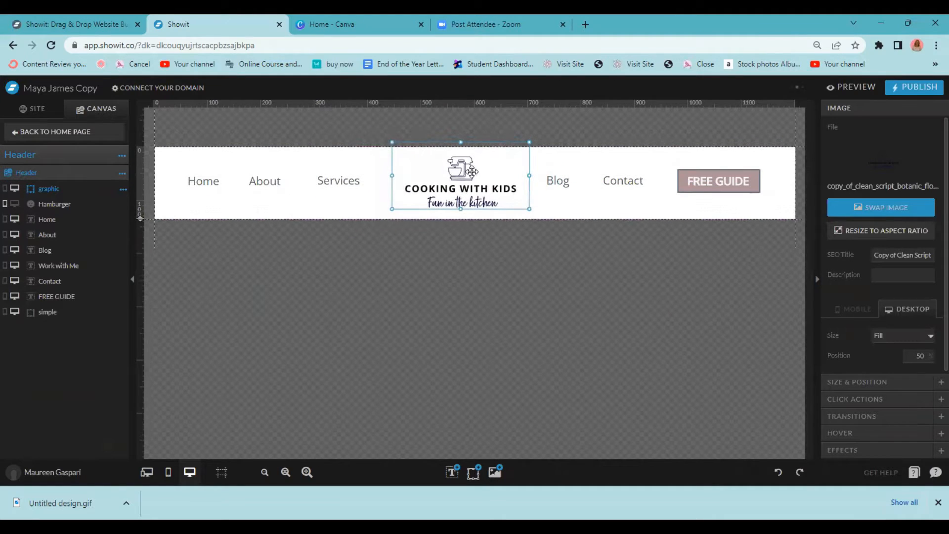
pyautogui.moveTo(472, 170); pyautogui.dragTo(457, 174)
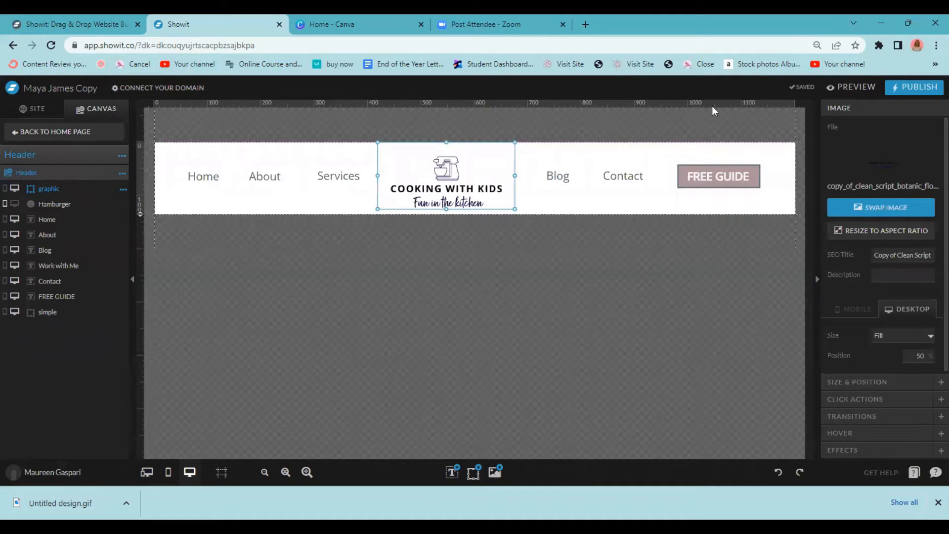
# On the Home page, swap the left yoga photo above the fold for the two children in chef hats seen from behind
pyautogui.click(33, 109)
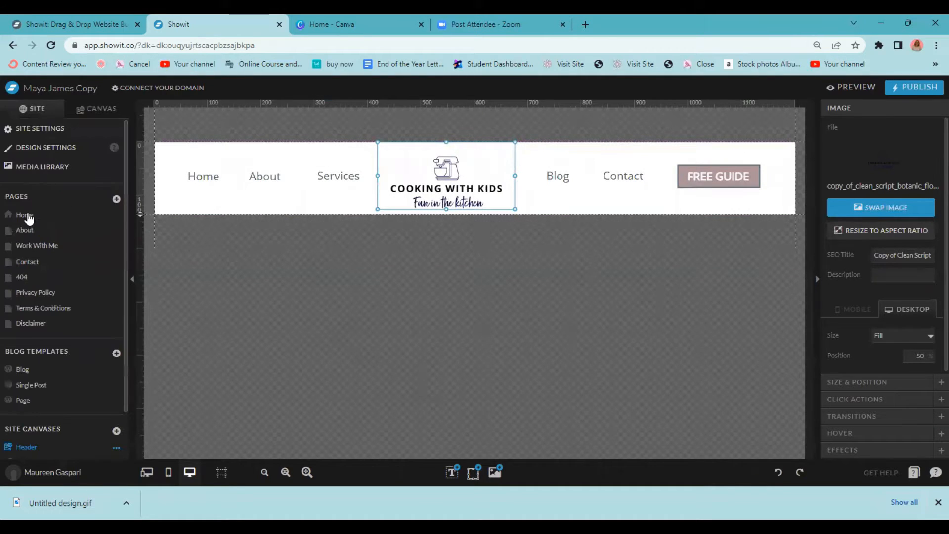
pyautogui.click(25, 215)
pyautogui.moveTo(414, 210)
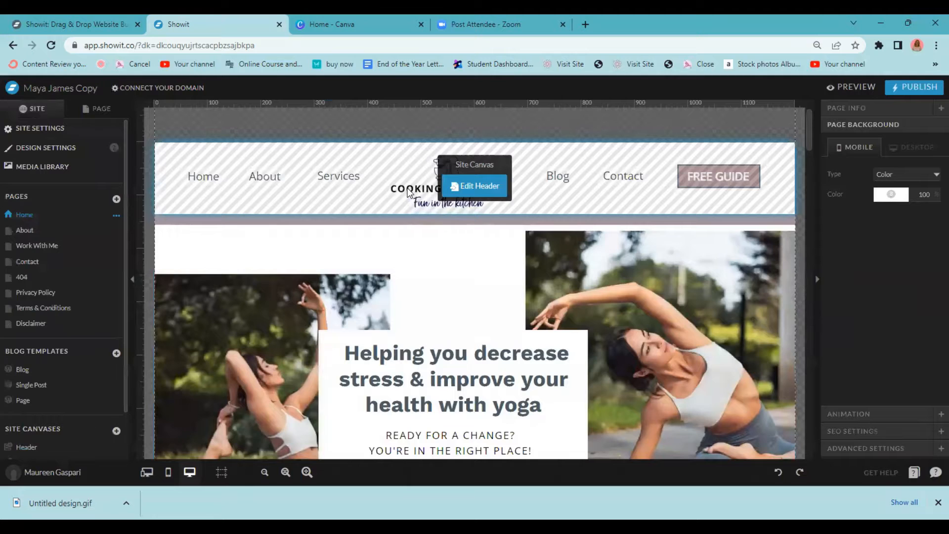
pyautogui.moveTo(438, 243)
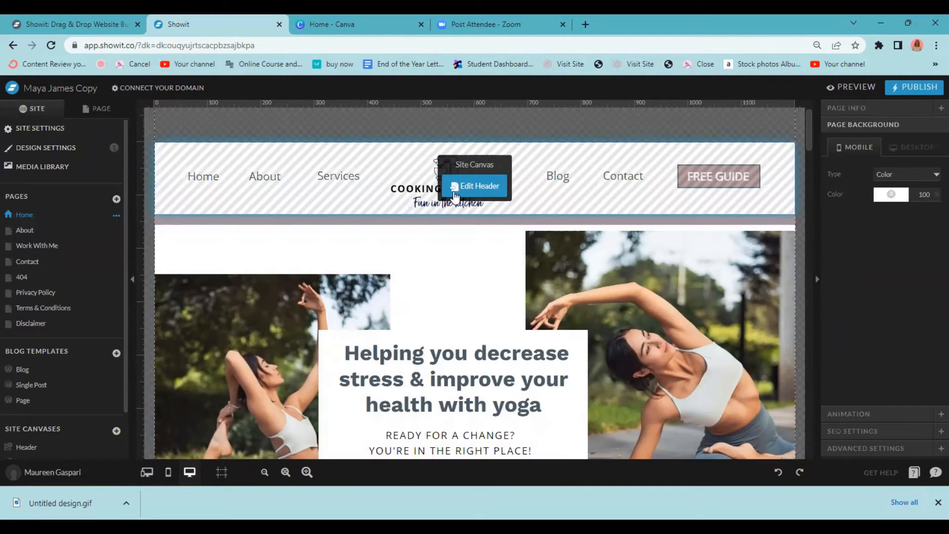
pyautogui.scroll(-3, 247, 296)
pyautogui.click(241, 272)
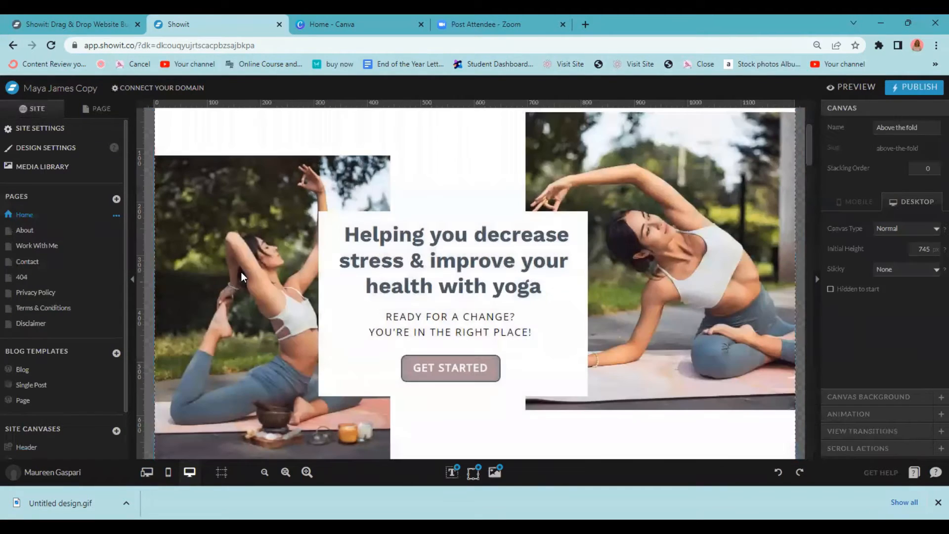
pyautogui.click(241, 272)
pyautogui.click(884, 208)
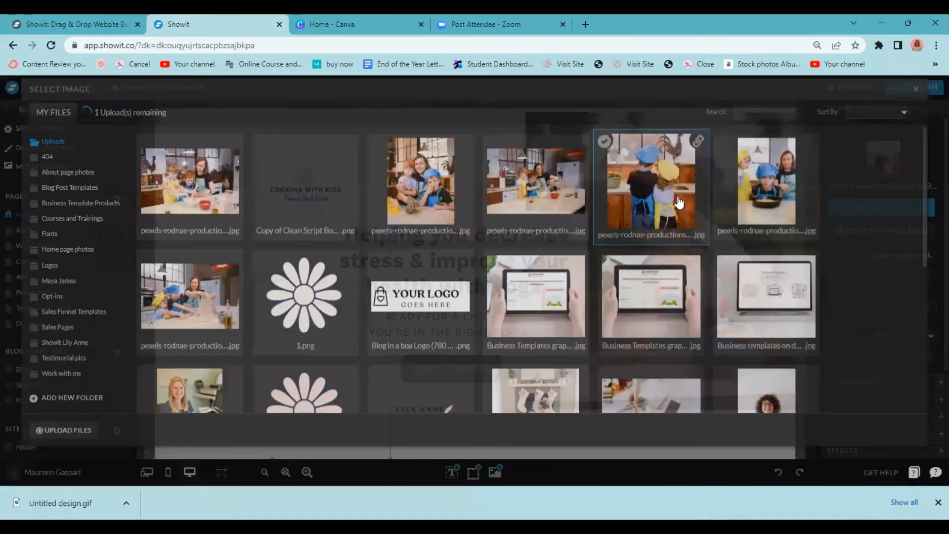
pyautogui.click(679, 202)
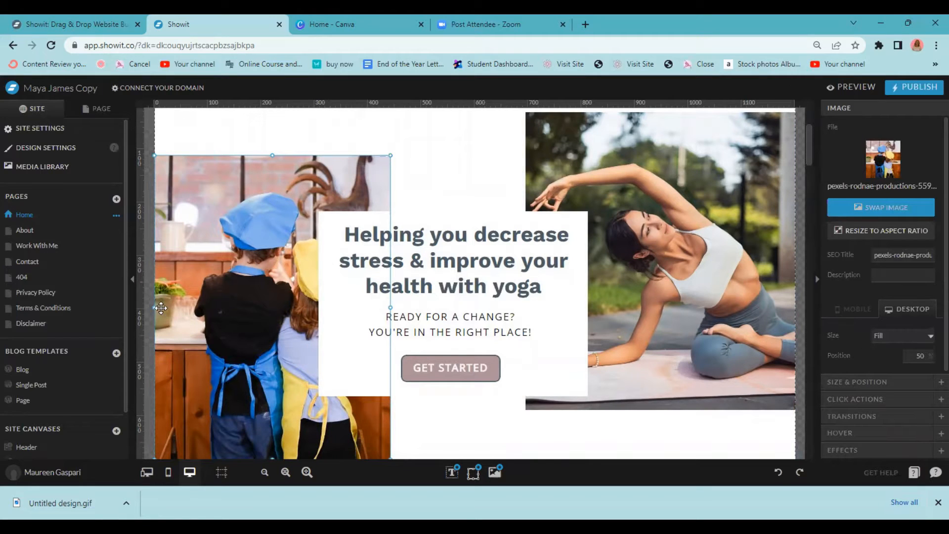
# Narrow the left chef-hat photo slightly and pull in both sides of the white box behind the heading
pyautogui.moveTo(161, 308); pyautogui.dragTo(239, 290)
pyautogui.click(566, 322)
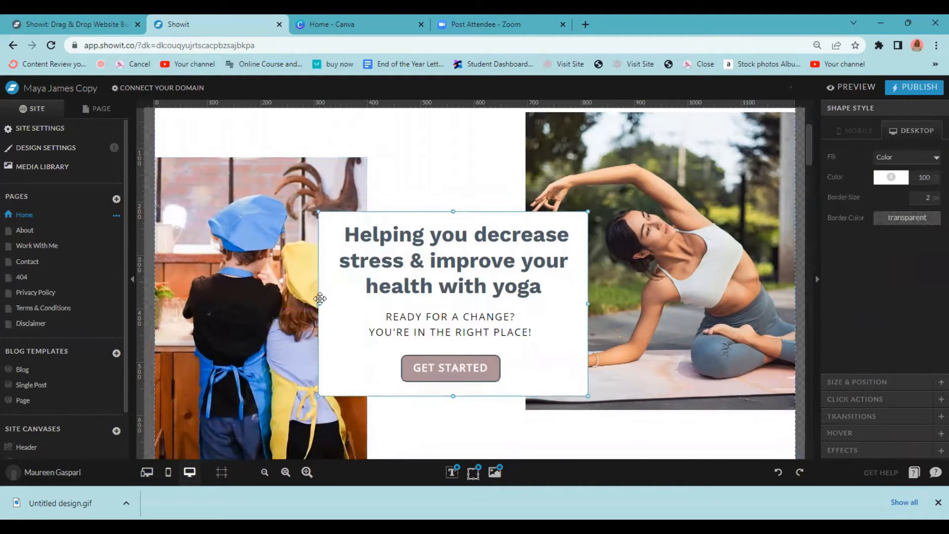
pyautogui.moveTo(320, 300); pyautogui.dragTo(332, 304)
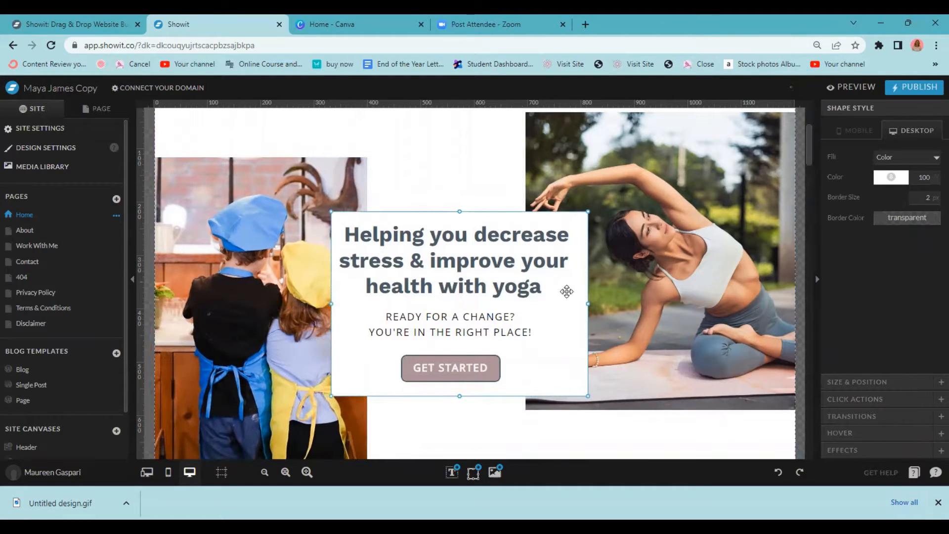
pyautogui.moveTo(588, 304); pyautogui.dragTo(577, 304)
# Swap the right yoga photo above the fold for the kitchen photo of the woman pouring dough beside two children
pyautogui.click(682, 257)
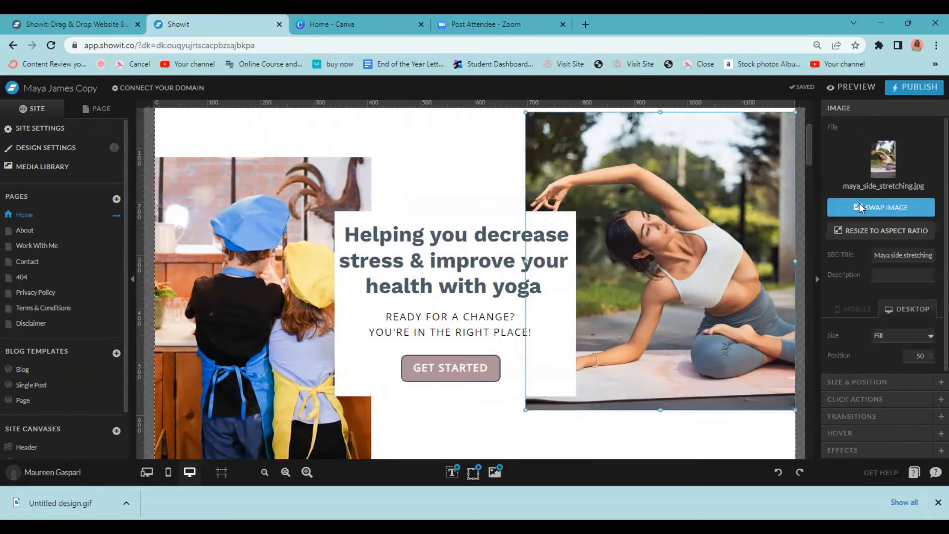
pyautogui.click(861, 208)
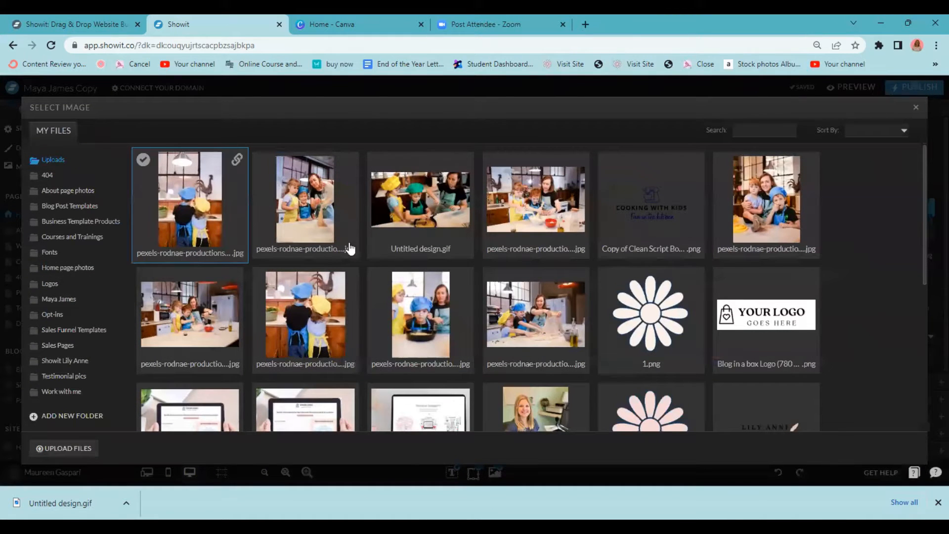
pyautogui.click(338, 211)
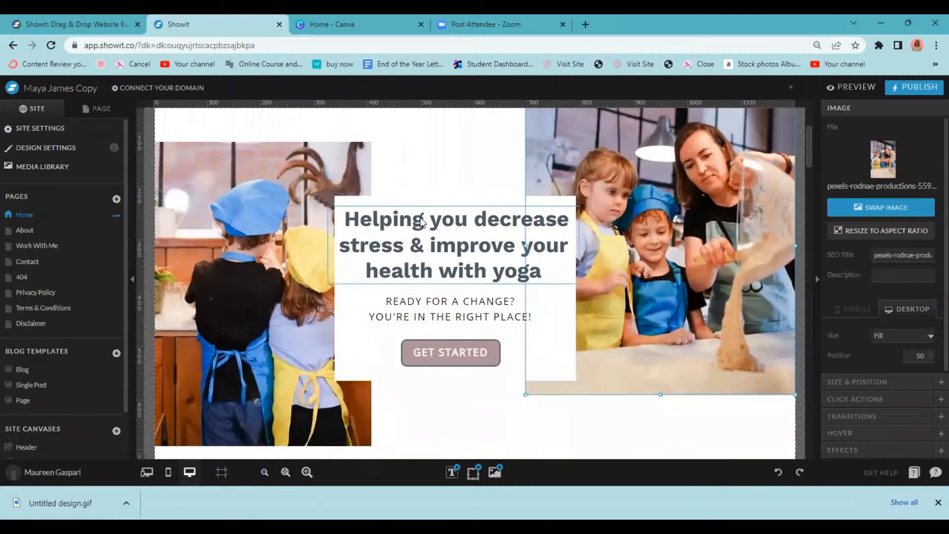
# Replace the above-the-fold heading text with "Making meals fun with kids so that they learn healthy eating habits"
pyautogui.click(533, 292)
pyautogui.doubleClick(545, 286)
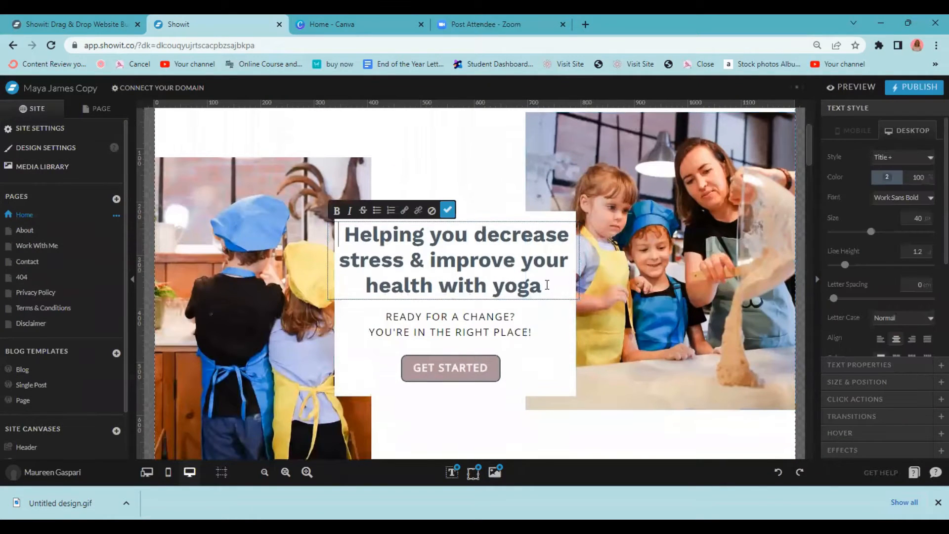
pyautogui.moveTo(544, 290); pyautogui.dragTo(344, 235)
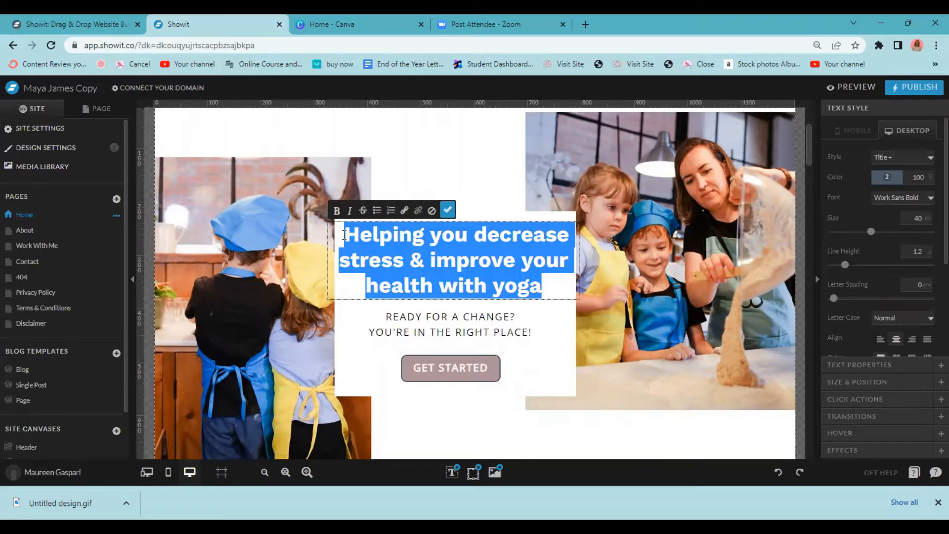
pyautogui.write('Making meals fu')
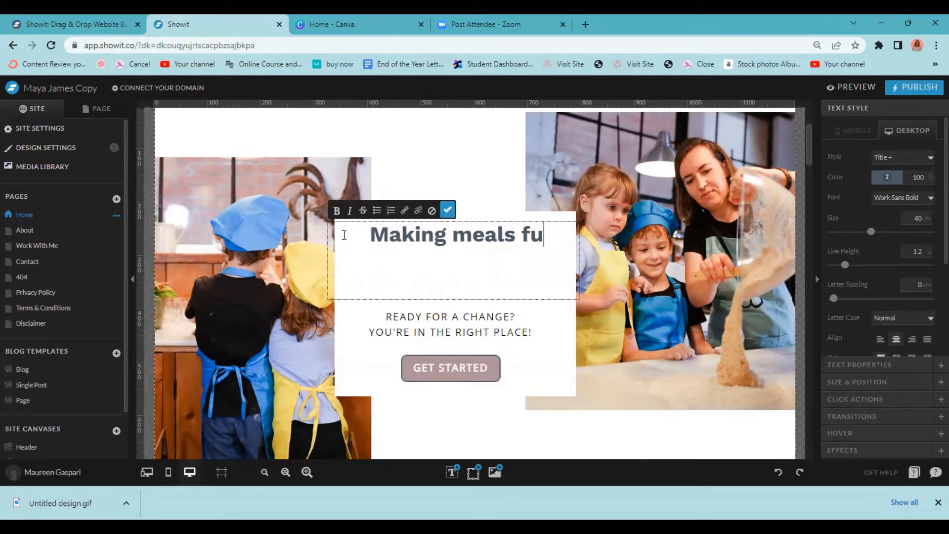
pyautogui.write('n with kids')
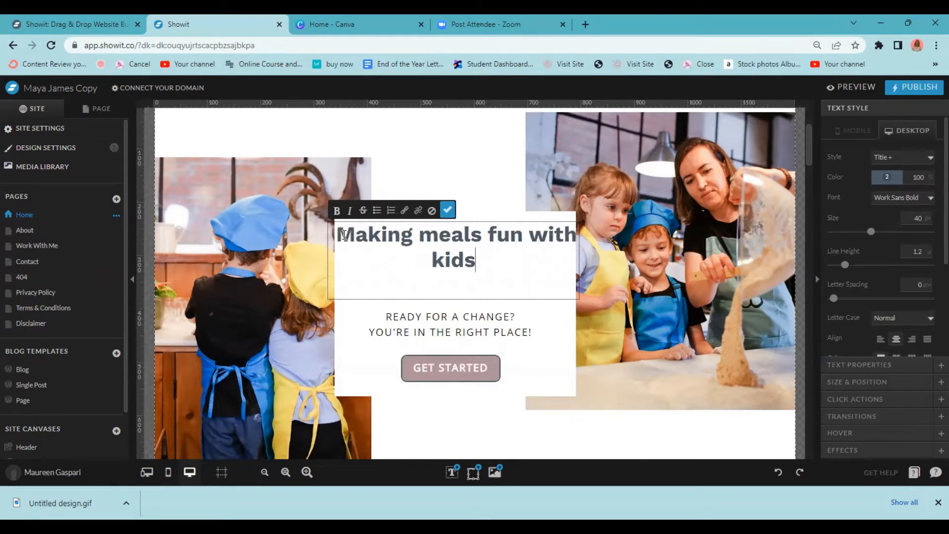
pyautogui.write(' so that the')
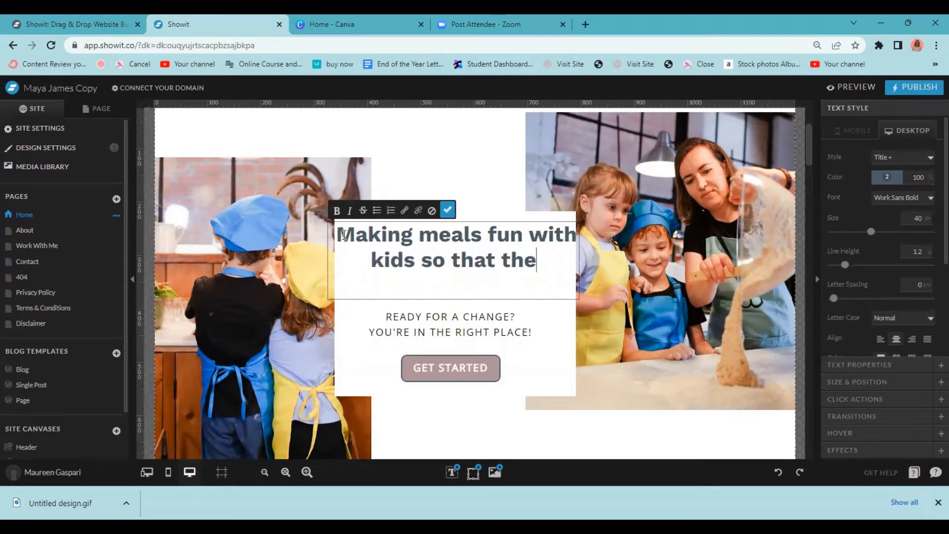
pyautogui.write('y lke')
pyautogui.press('BackSpace')
pyautogui.press('BackSpace')
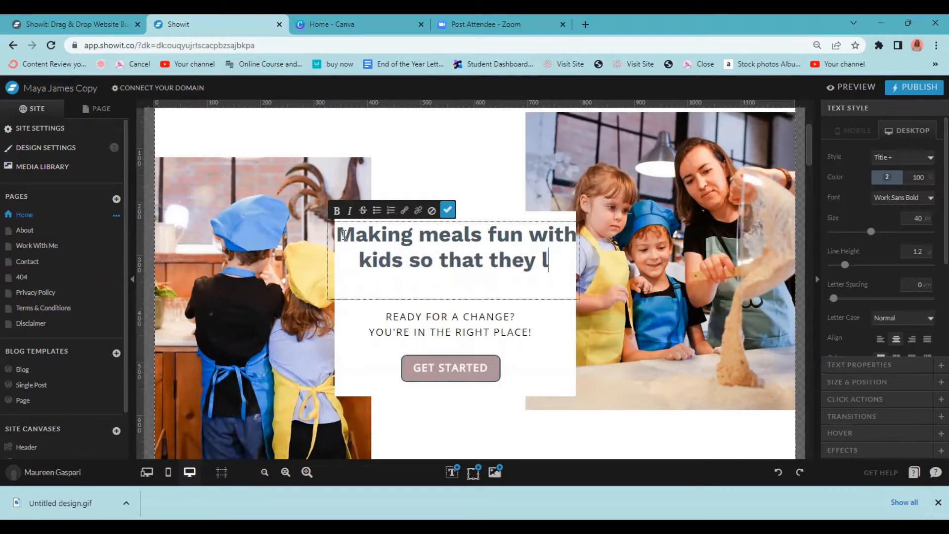
pyautogui.write('earn healthy ')
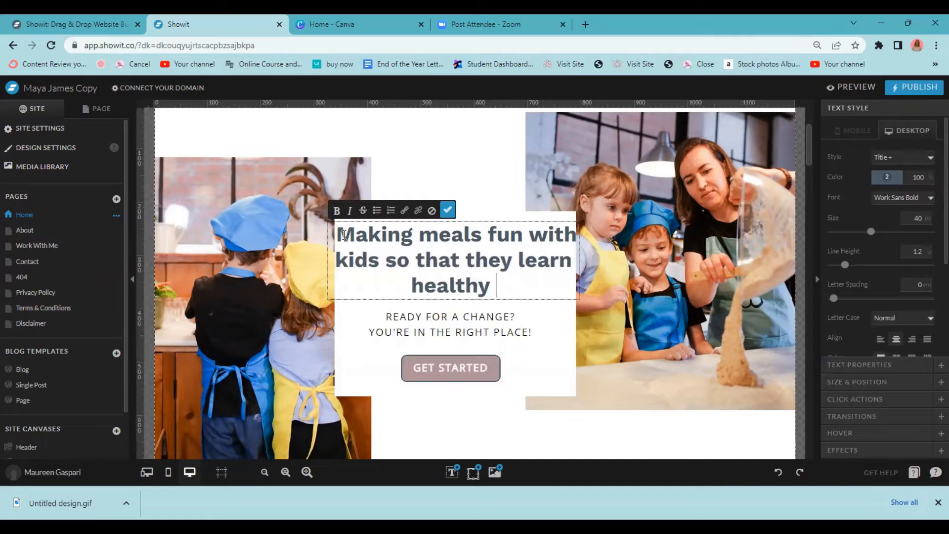
pyautogui.write('eating habits')
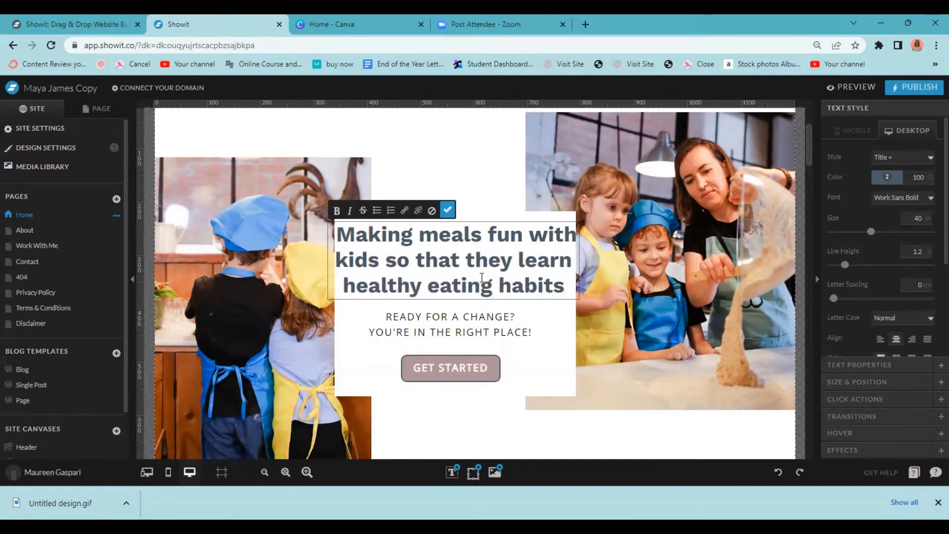
# Reduce the above-the-fold heading's font size to 37 px and nudge the heading slightly to the right within the white box
pyautogui.moveTo(565, 288); pyautogui.dragTo(341, 235)
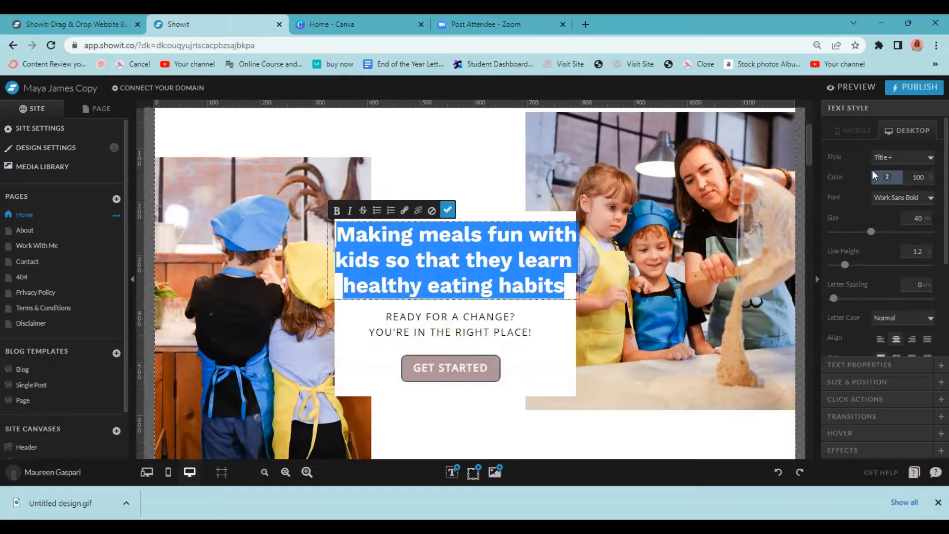
pyautogui.click(871, 233)
pyautogui.moveTo(870, 236); pyautogui.dragTo(869, 236)
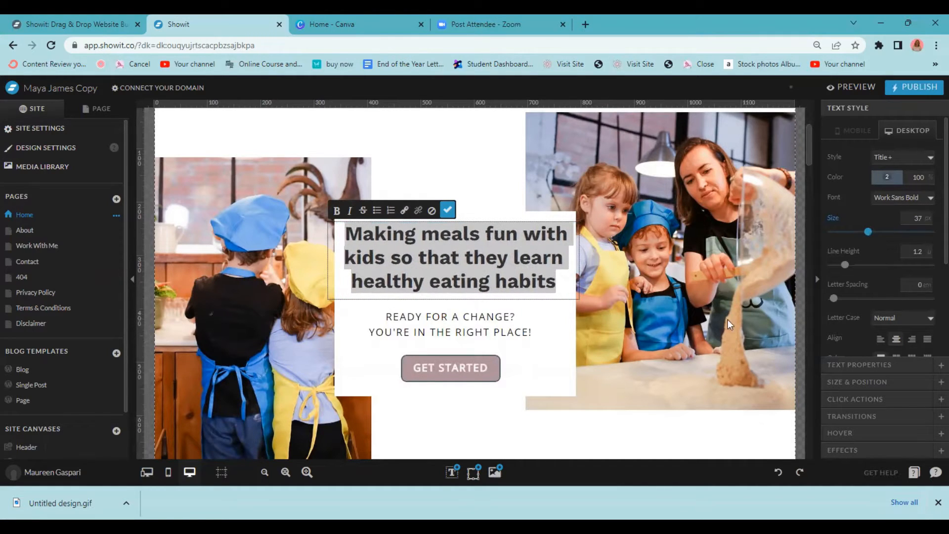
pyautogui.moveTo(501, 281); pyautogui.dragTo(504, 281)
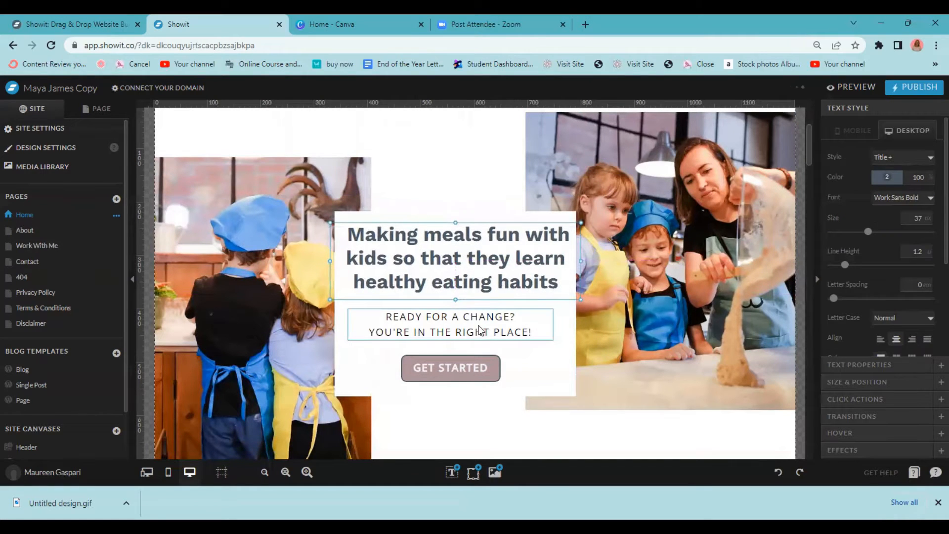
# Replace the subheading below the heading with "GET OUR TOP 5 KID-APPROVED RECIPES BELOW"
pyautogui.click(514, 332)
pyautogui.doubleClick(530, 332)
pyautogui.moveTo(532, 332); pyautogui.dragTo(375, 316)
pyautogui.write('GET O')
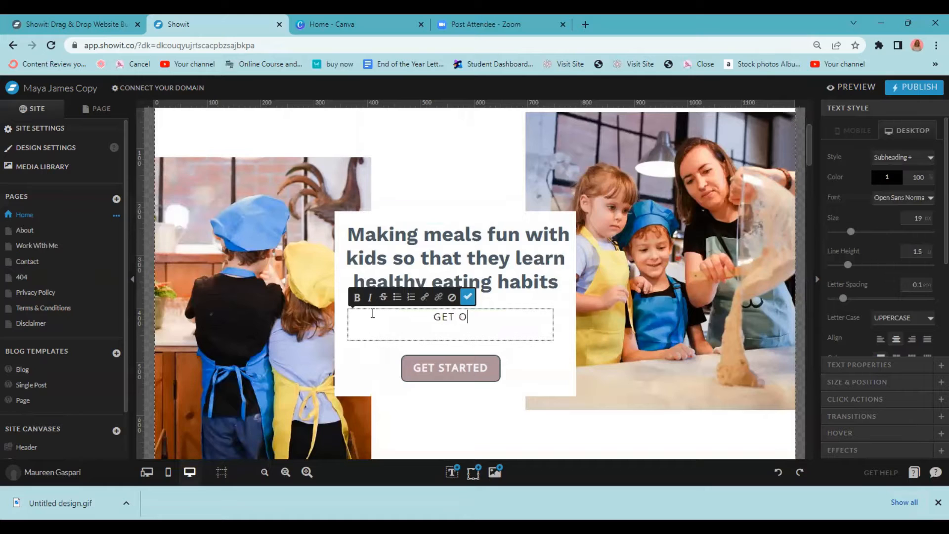
pyautogui.write('UR TOP 5 KID-APPR')
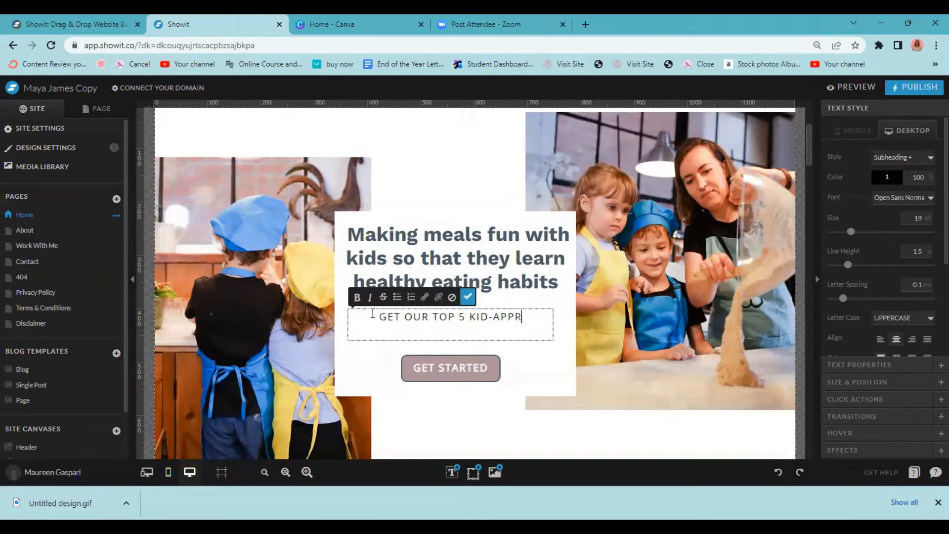
pyautogui.write('OVED RECIPES BELOW')
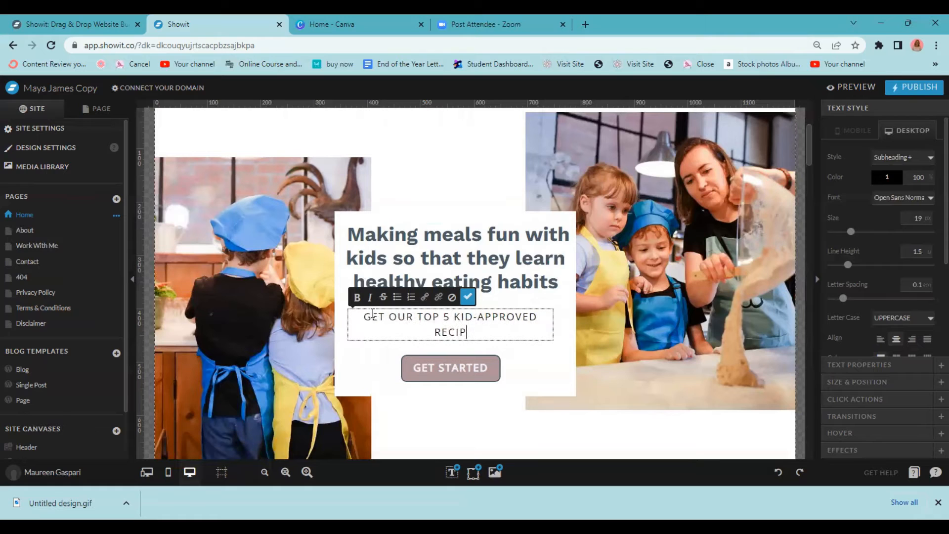
# Change the label of the button under the subheading to "ACCESS RECIPES"
pyautogui.click(432, 364)
pyautogui.doubleClick(421, 368)
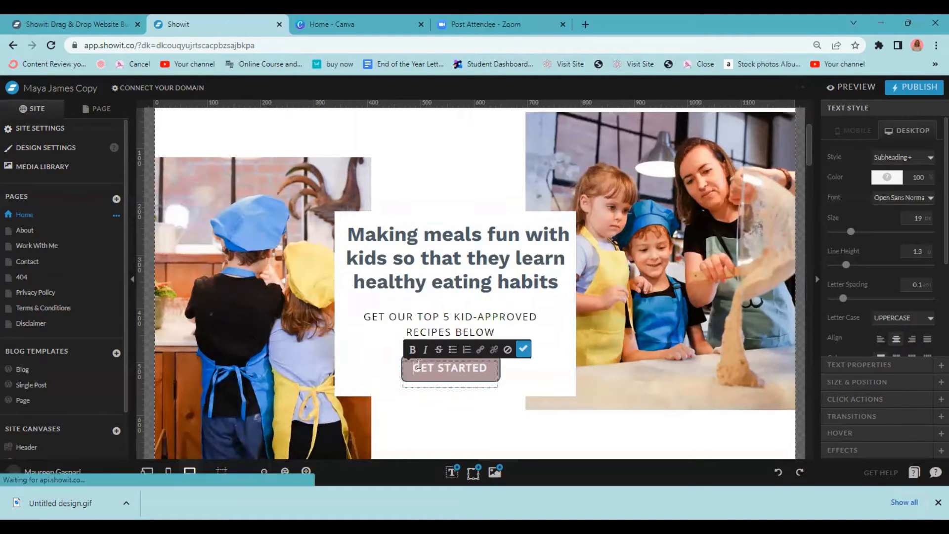
pyautogui.moveTo(421, 368); pyautogui.dragTo(493, 373)
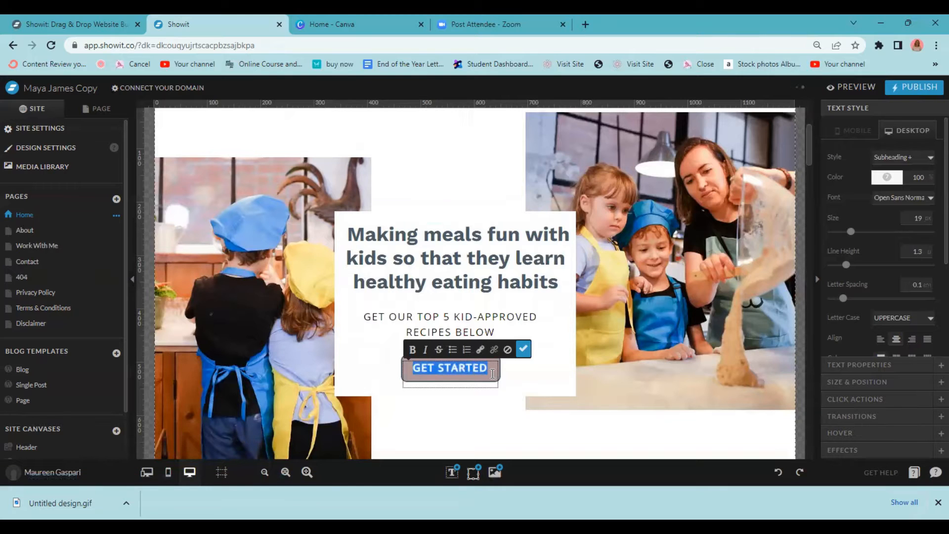
pyautogui.write('ACCESS R')
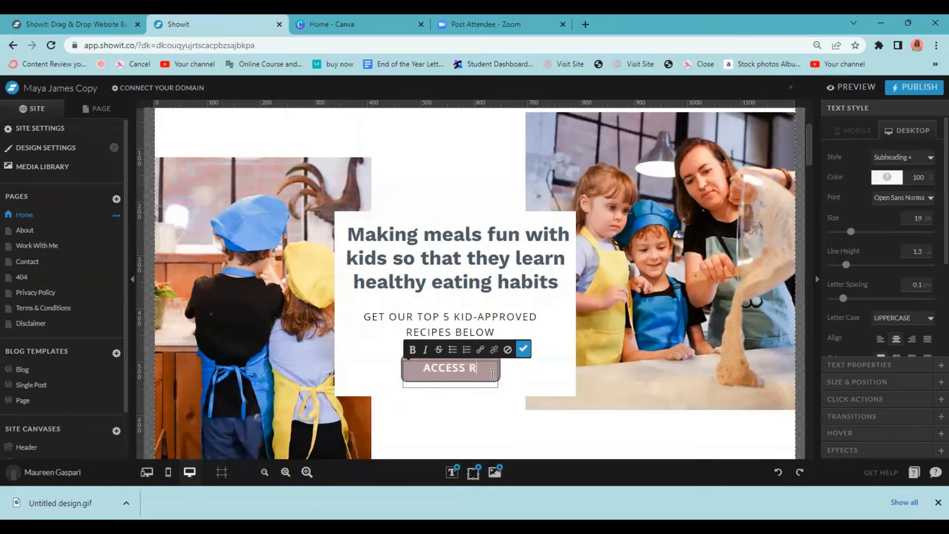
pyautogui.write('ECIPES')
pyautogui.click(487, 252)
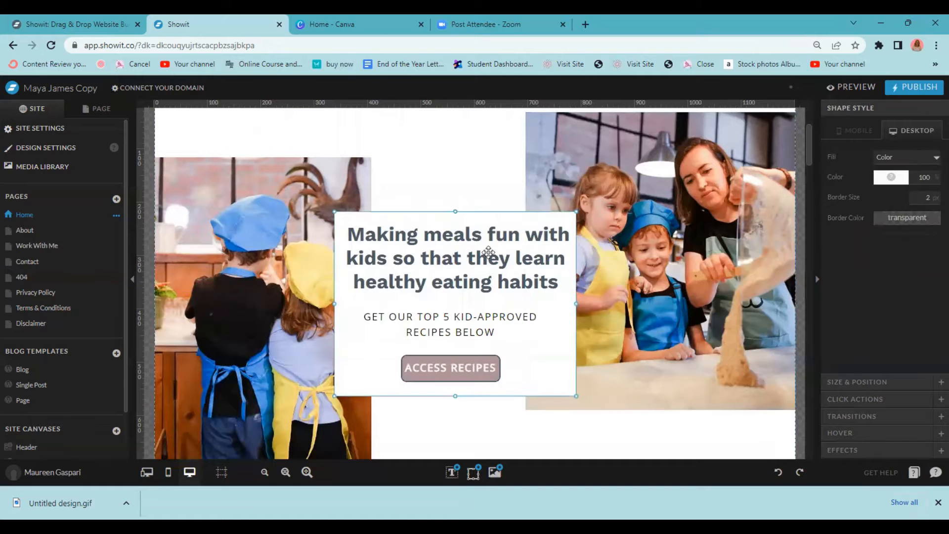
# In the site's design settings, change palette color 6 to bright blue #375feb and apply the new palette
pyautogui.scroll(2, 487, 245)
pyautogui.scroll(2, 487, 246)
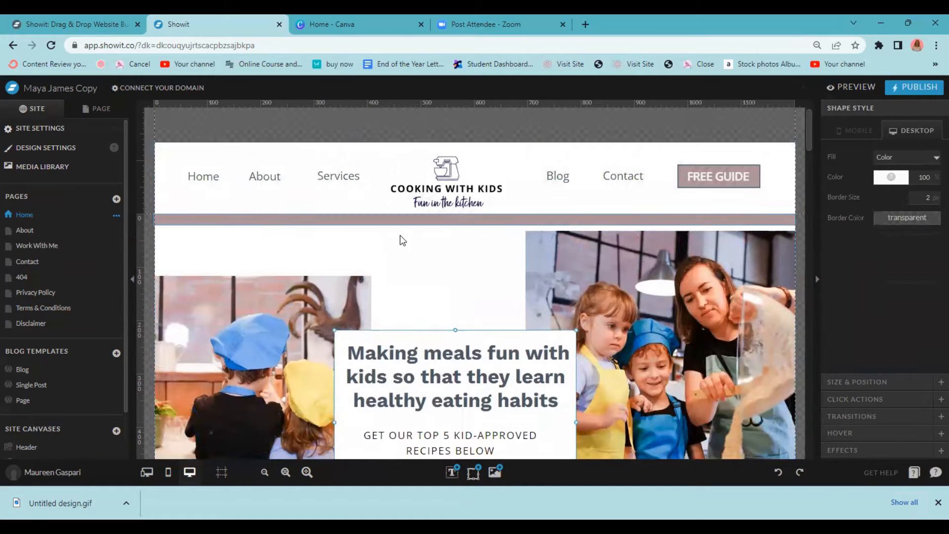
pyautogui.scroll(-5, 400, 235)
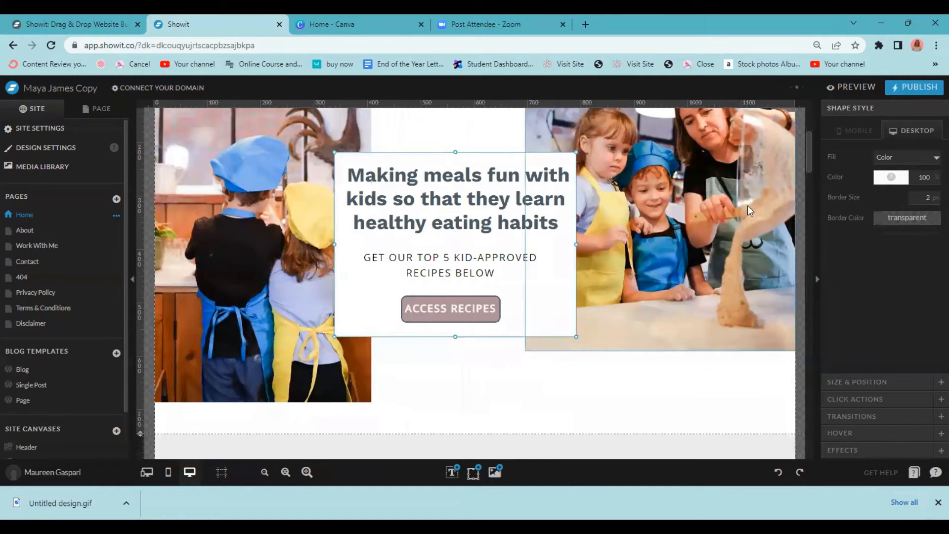
pyautogui.click(445, 298)
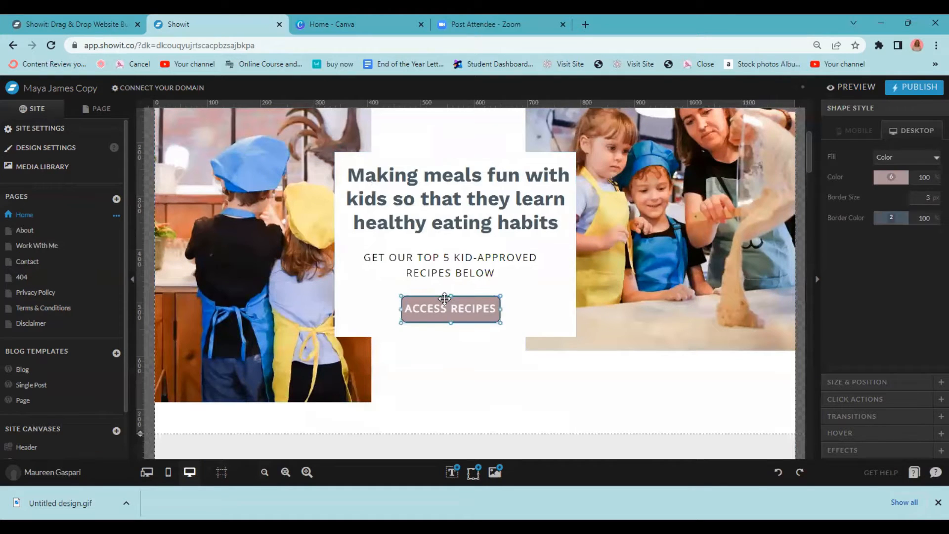
pyautogui.scroll(5, 513, 313)
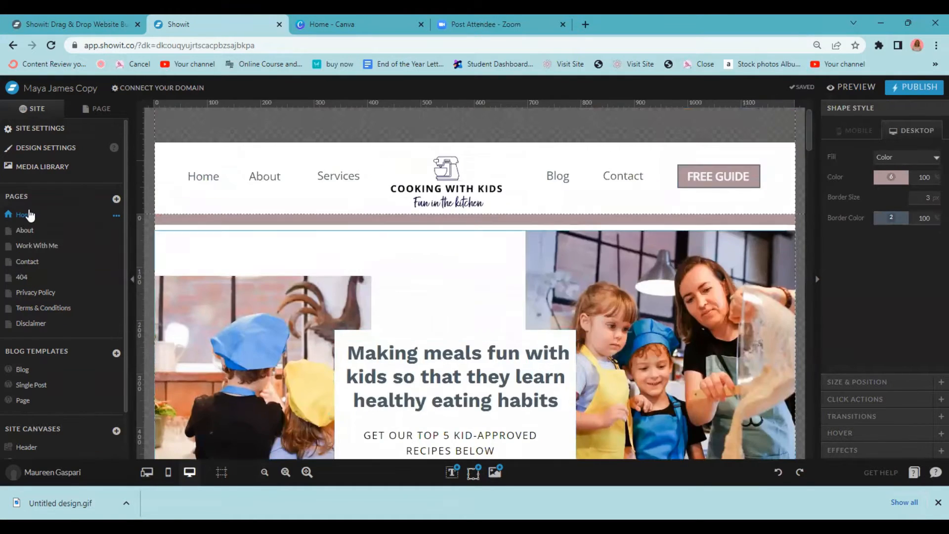
pyautogui.click(43, 146)
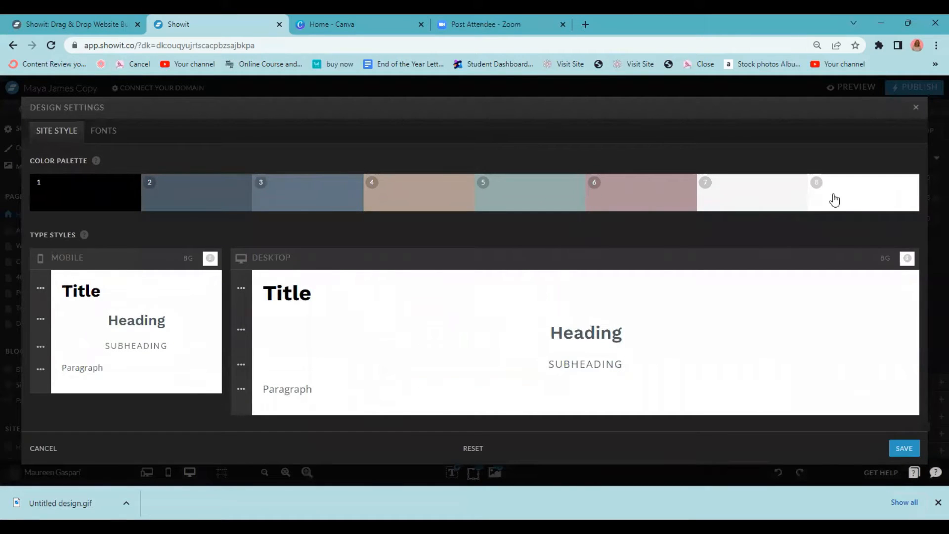
pyautogui.click(639, 197)
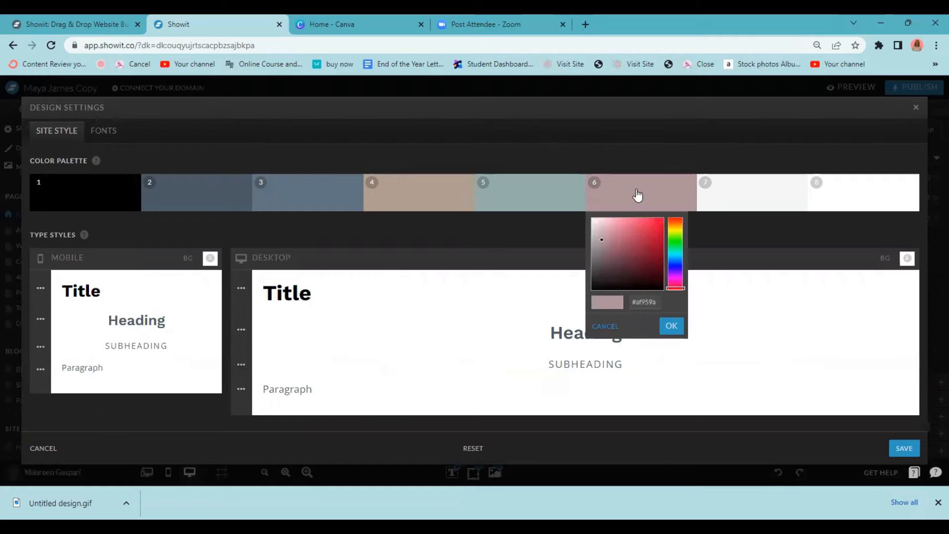
pyautogui.moveTo(675, 277); pyautogui.dragTo(677, 268)
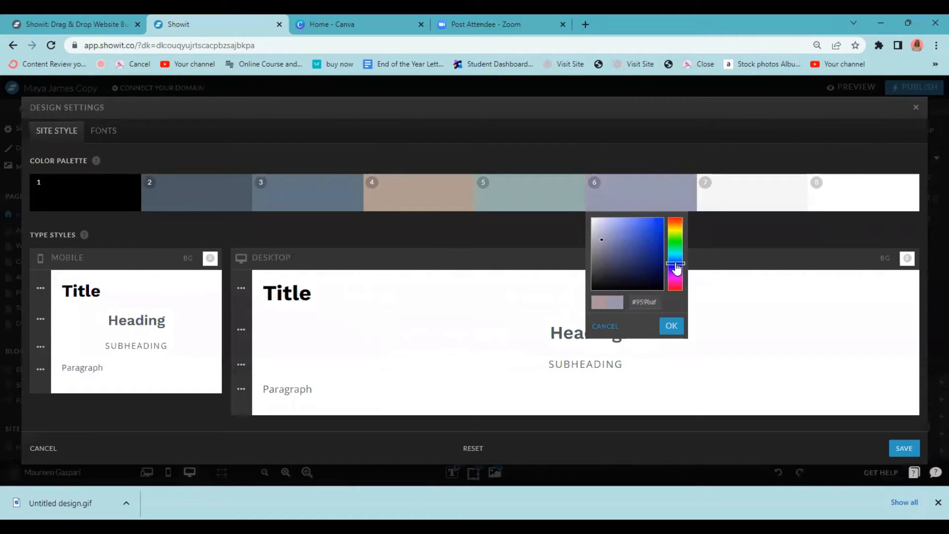
pyautogui.moveTo(601, 240); pyautogui.dragTo(646, 229)
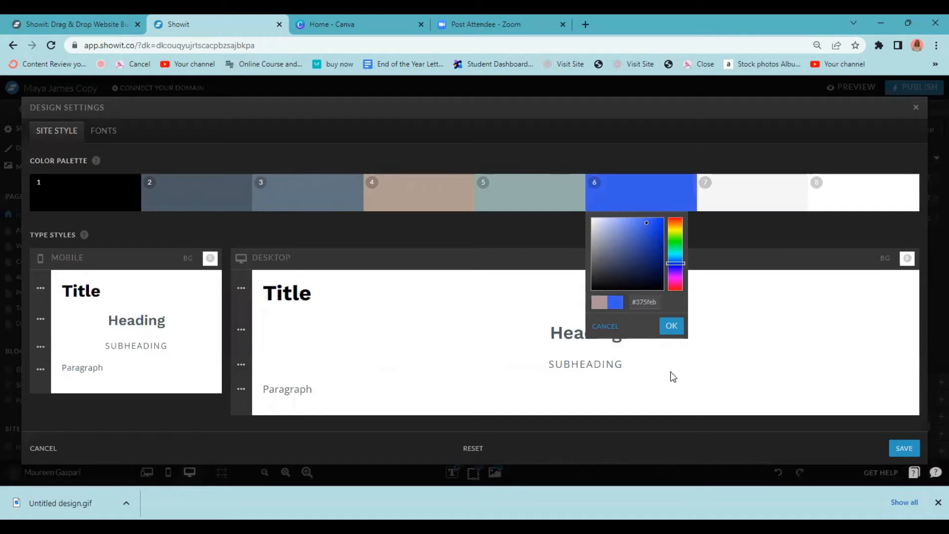
pyautogui.click(672, 327)
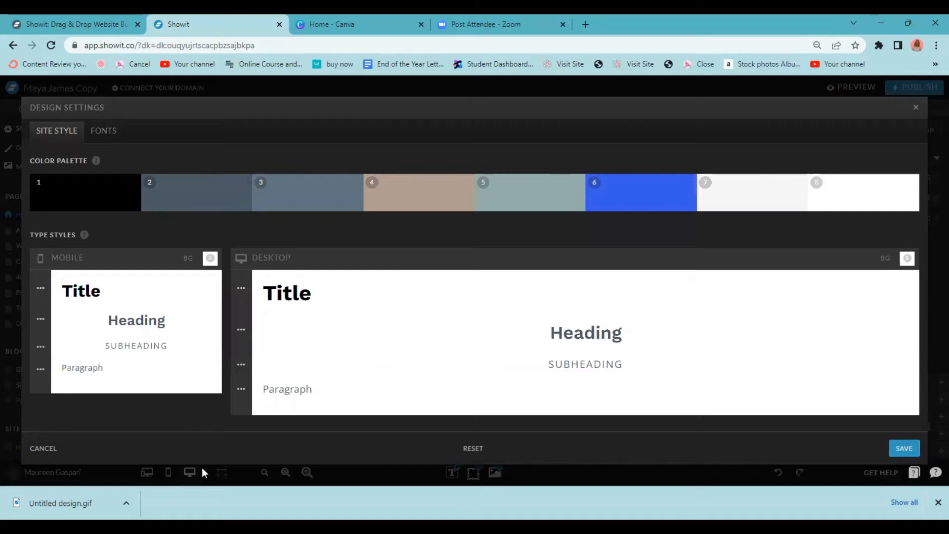
pyautogui.click(43, 448)
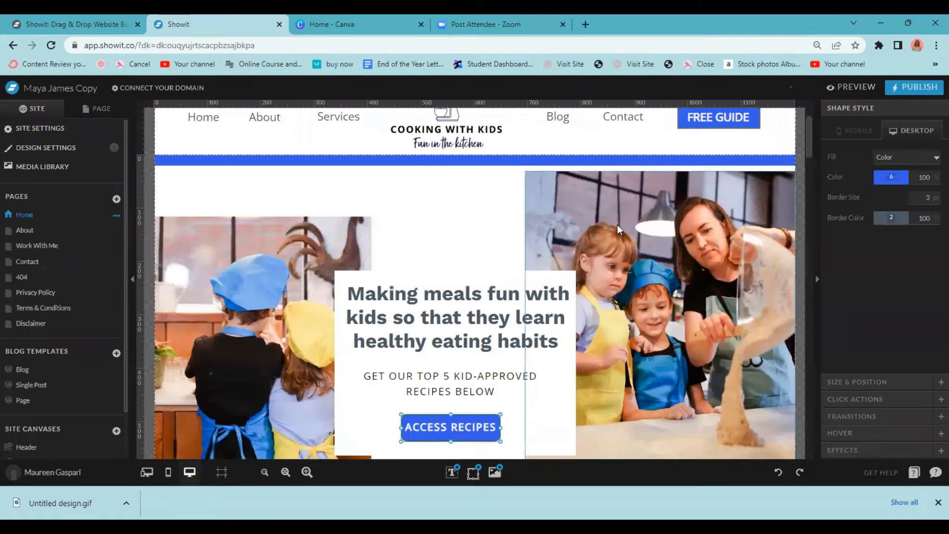
# Change the border color of the ACCESS RECIPES button to yellow #e7e931
pyautogui.scroll(1, 544, 193)
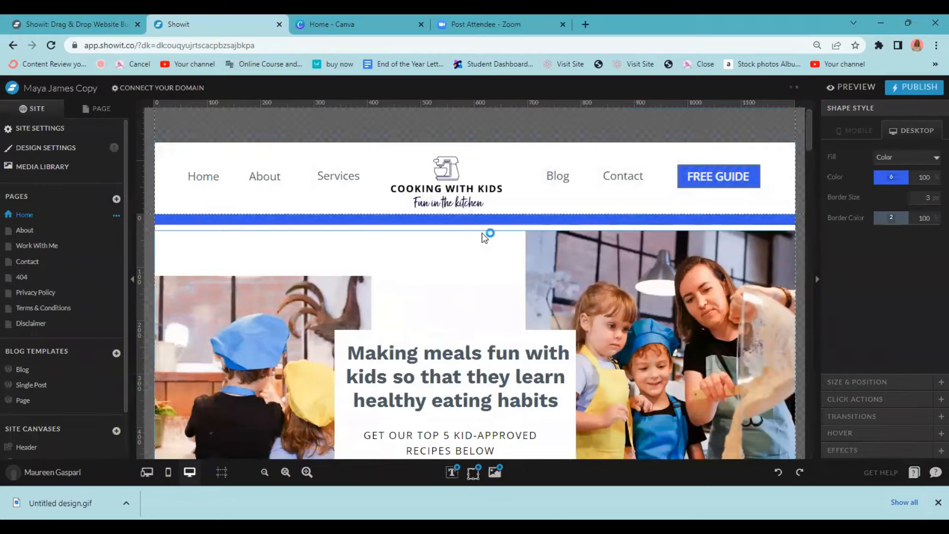
pyautogui.scroll(-2, 487, 341)
pyautogui.click(459, 379)
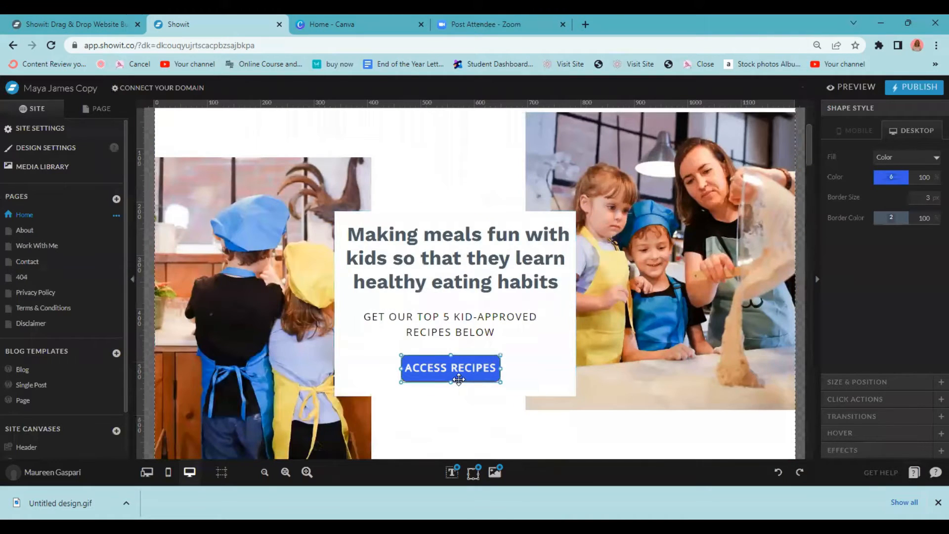
pyautogui.click(446, 411)
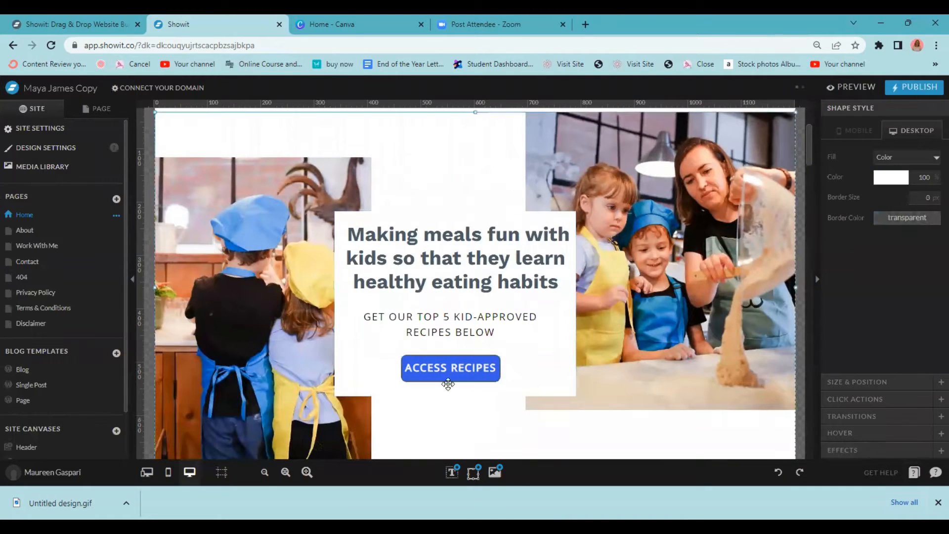
pyautogui.click(435, 357)
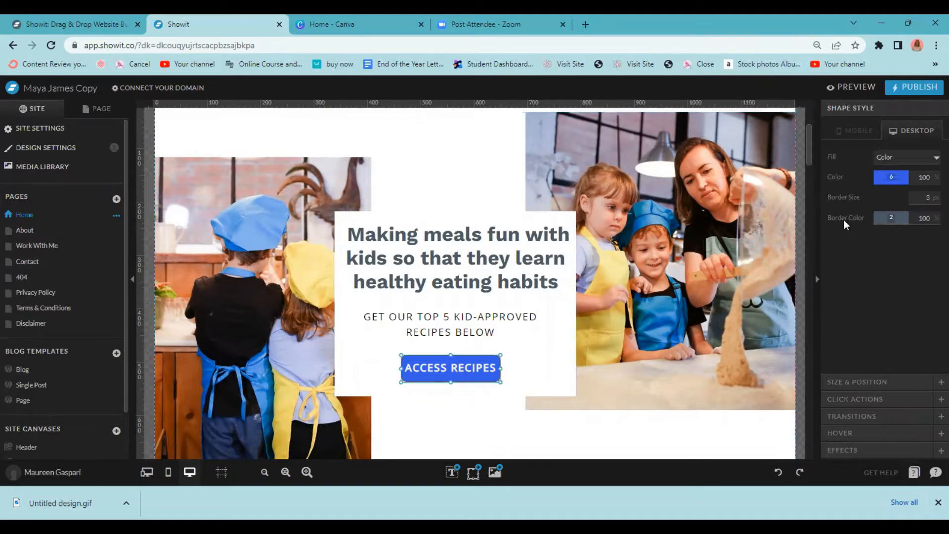
pyautogui.click(887, 224)
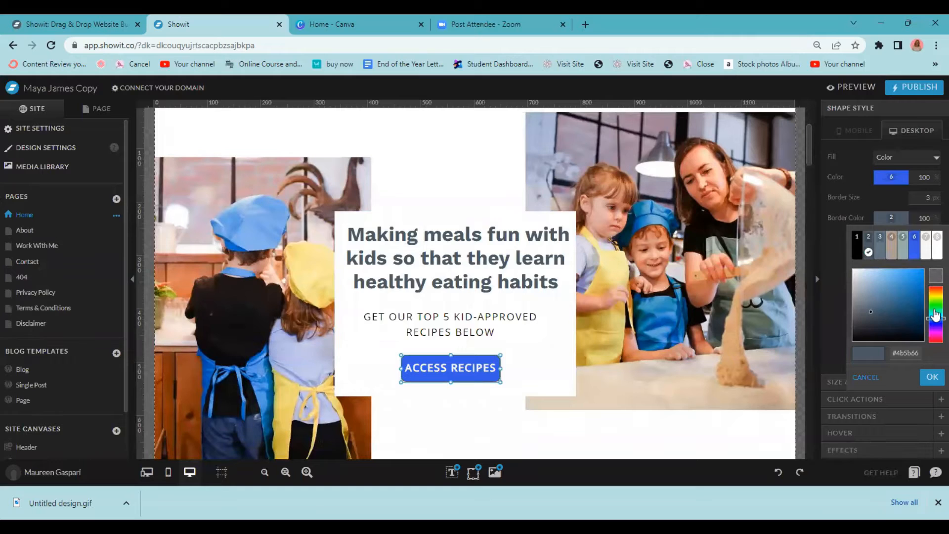
pyautogui.moveTo(935, 312); pyautogui.dragTo(935, 303)
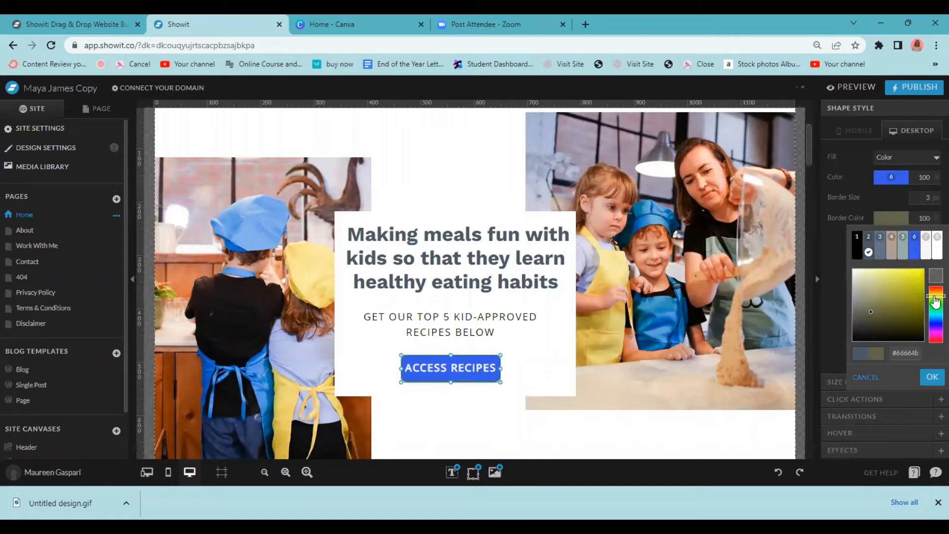
pyautogui.click(909, 274)
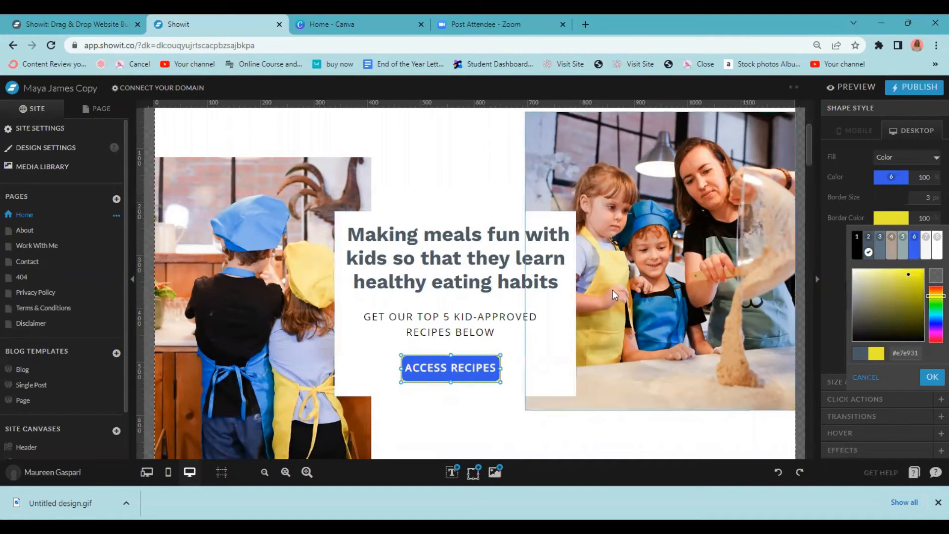
pyautogui.click(559, 432)
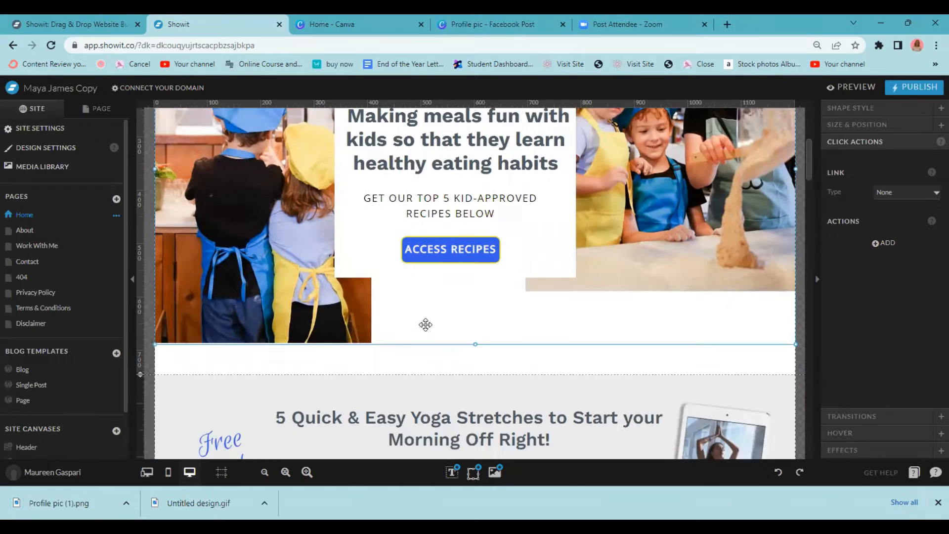
# Change the script text "Free Guide" in the freebie section to "Free Recipe Book"
pyautogui.scroll(-1, 427, 326)
pyautogui.scroll(-2, 426, 325)
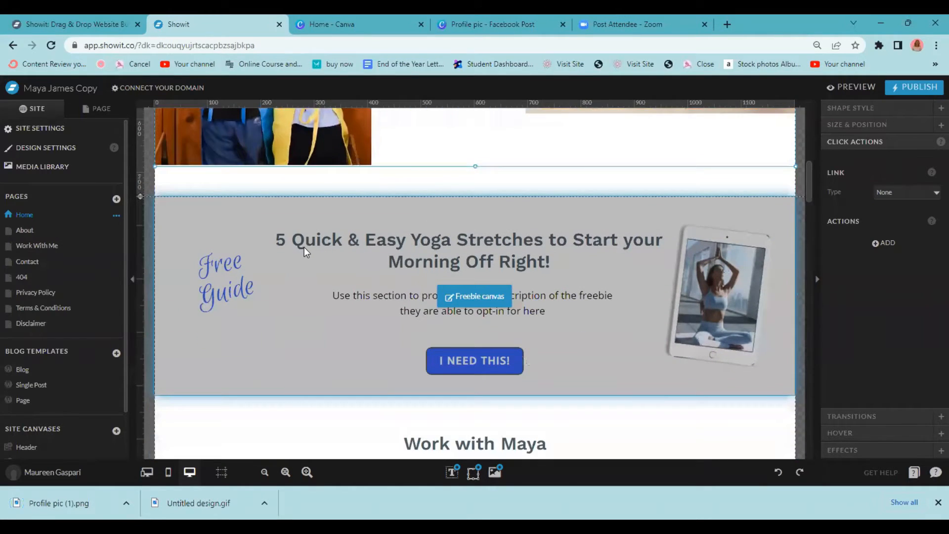
pyautogui.scroll(-1, 405, 225)
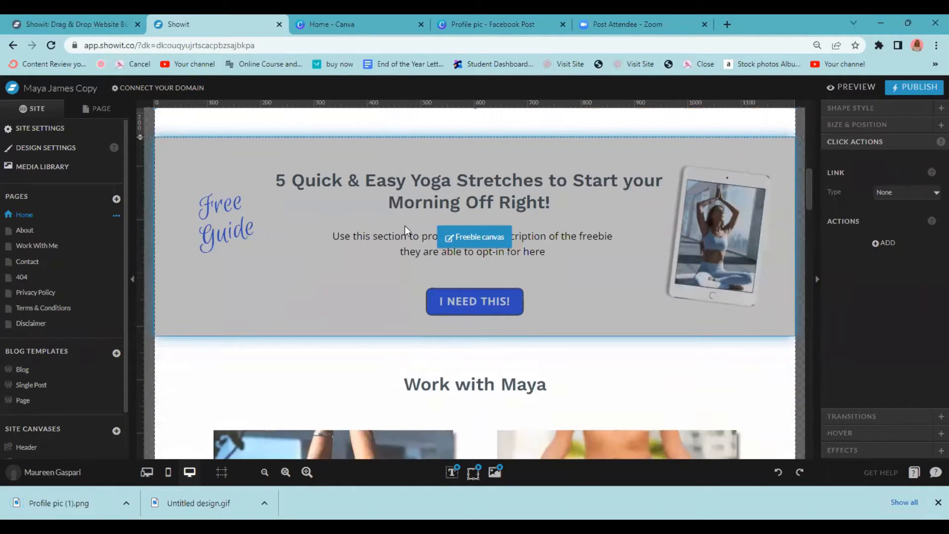
pyautogui.click(287, 179)
pyautogui.click(219, 231)
pyautogui.doubleClick(251, 226)
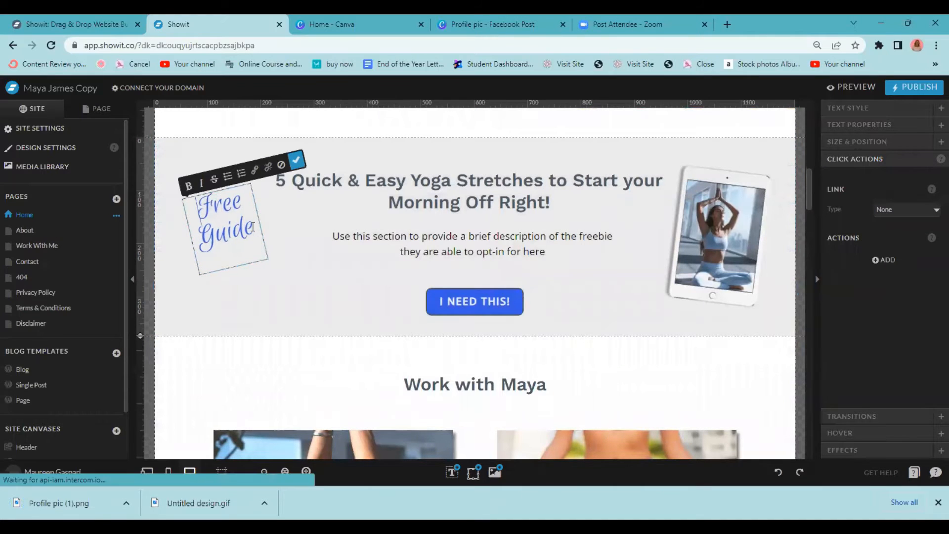
pyautogui.moveTo(206, 236); pyautogui.dragTo(255, 232)
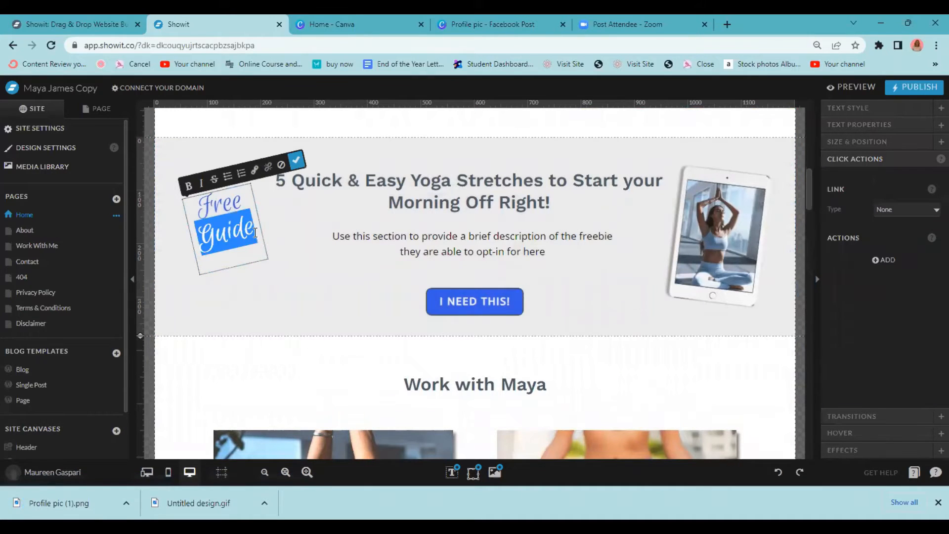
pyautogui.write('Recipe')
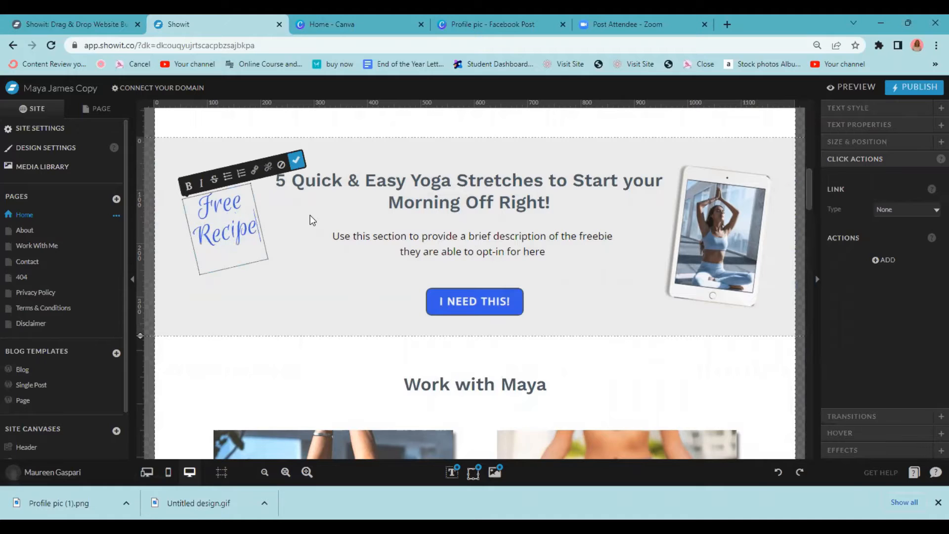
pyautogui.write(' boo')
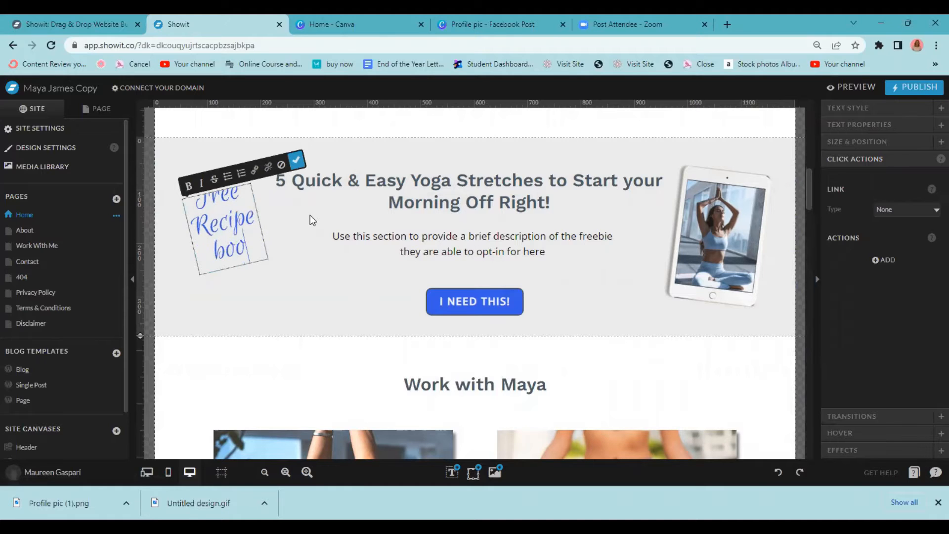
pyautogui.press('BackSpace')
pyautogui.press('BackSpace')
pyautogui.press('BackSpace')
pyautogui.write('Boom')
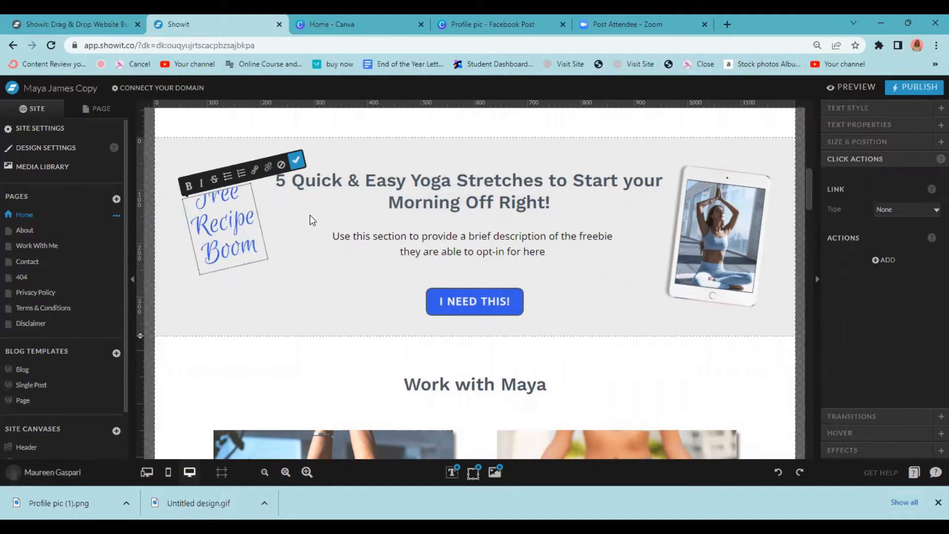
pyautogui.press('BackSpace')
pyautogui.write('k')
# Replace the freebie section's heading with "Get Access to our Top 5 Kid-Approved Recipes for FREE!"
pyautogui.moveTo(276, 418); pyautogui.dragTo(567, 435)
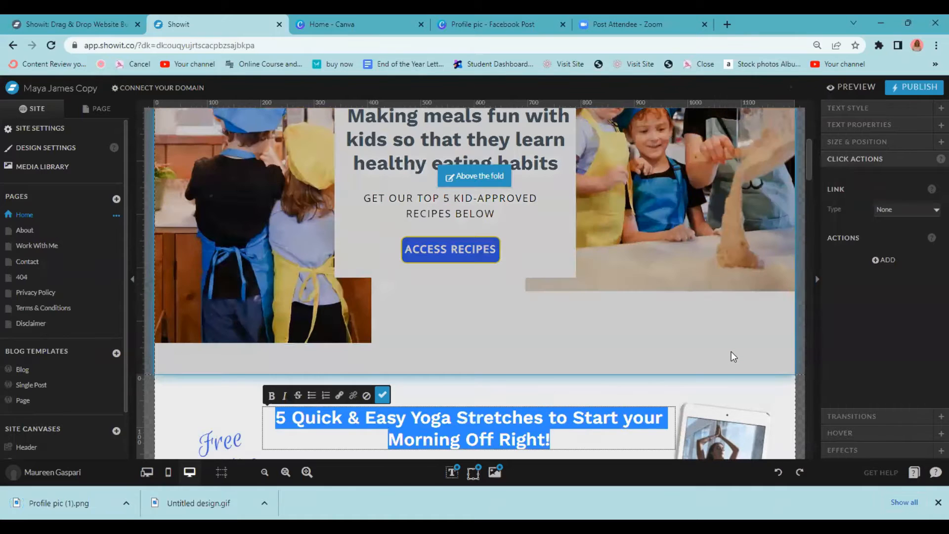
pyautogui.write('Get ')
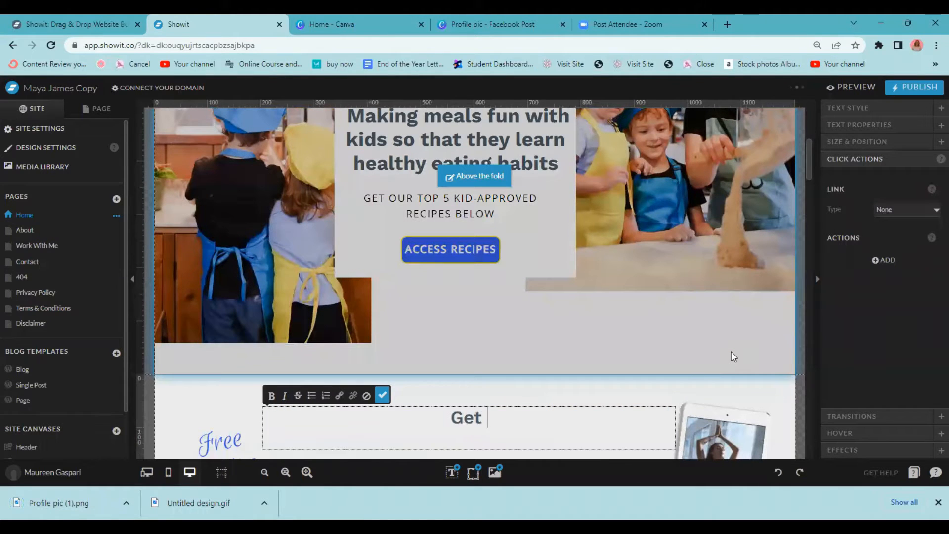
pyautogui.write('Acces')
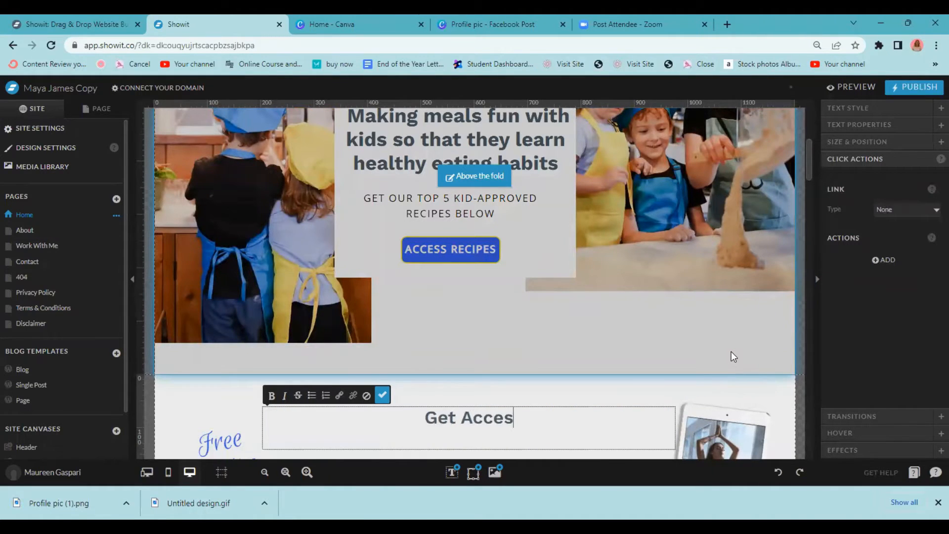
pyautogui.write('s to our t')
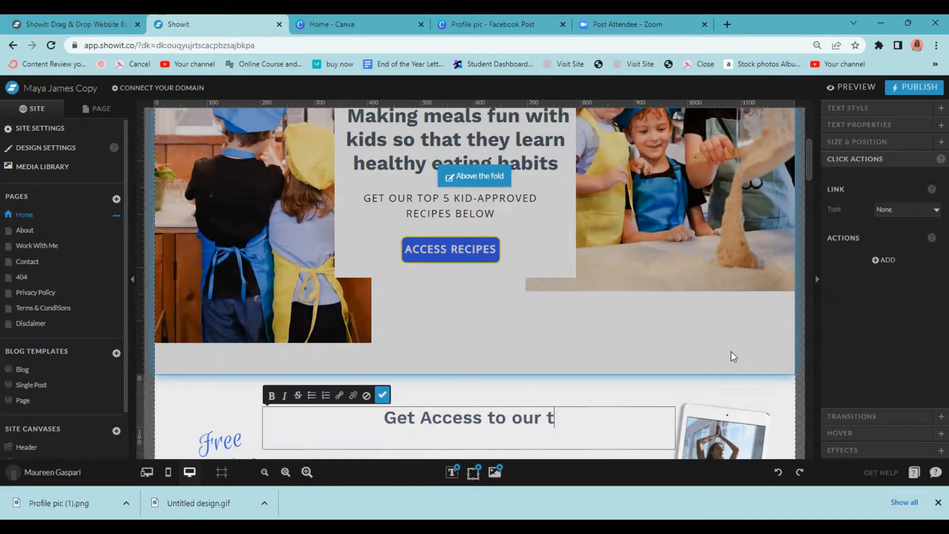
pyautogui.press('BackSpace')
pyautogui.write('Top')
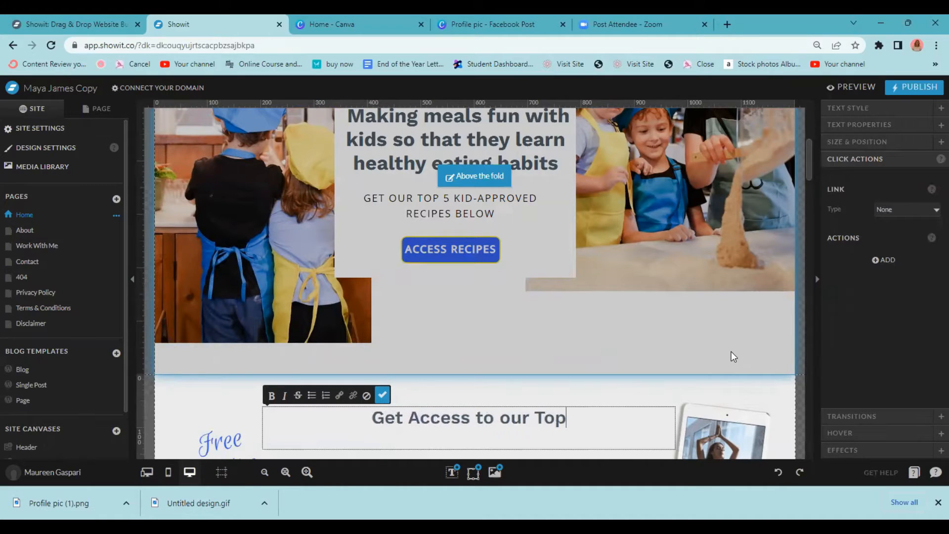
pyautogui.write(' 5 Kid-')
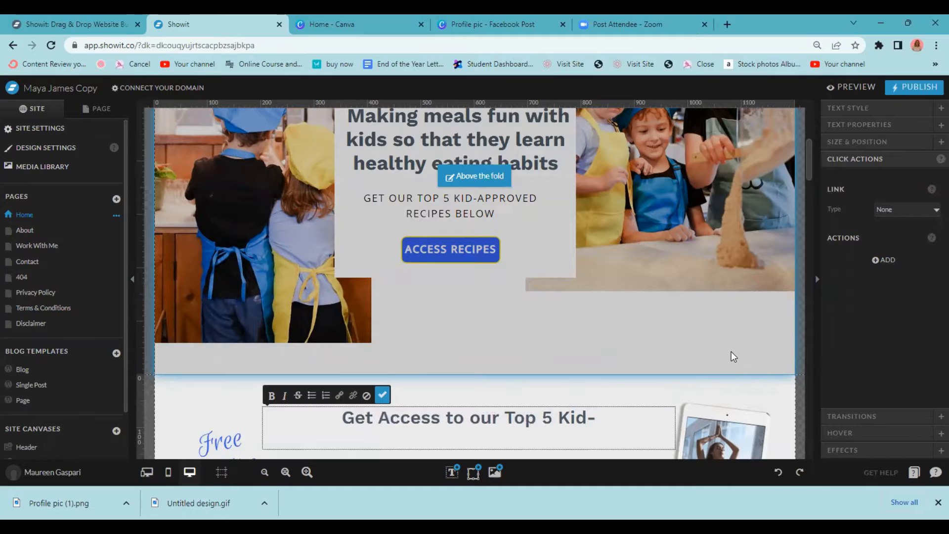
pyautogui.write('Approved ')
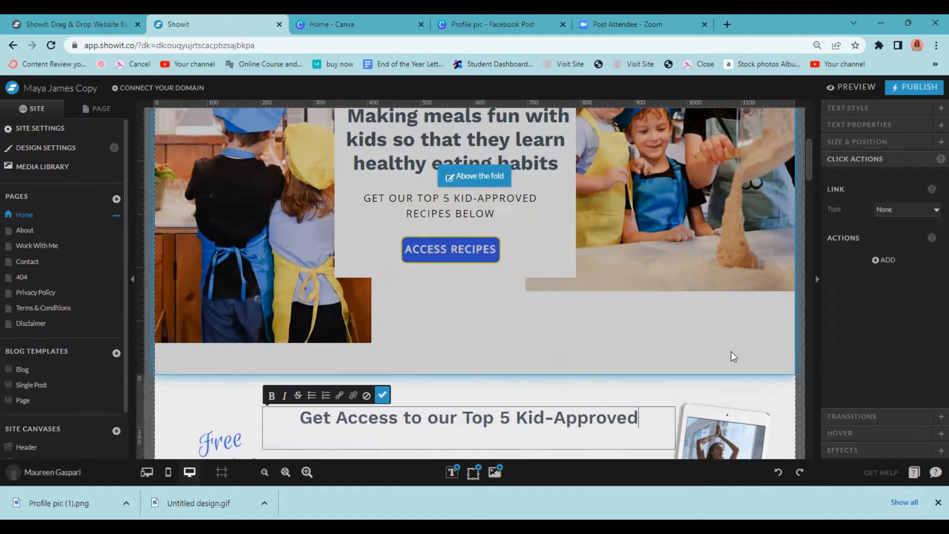
pyautogui.write('Rec')
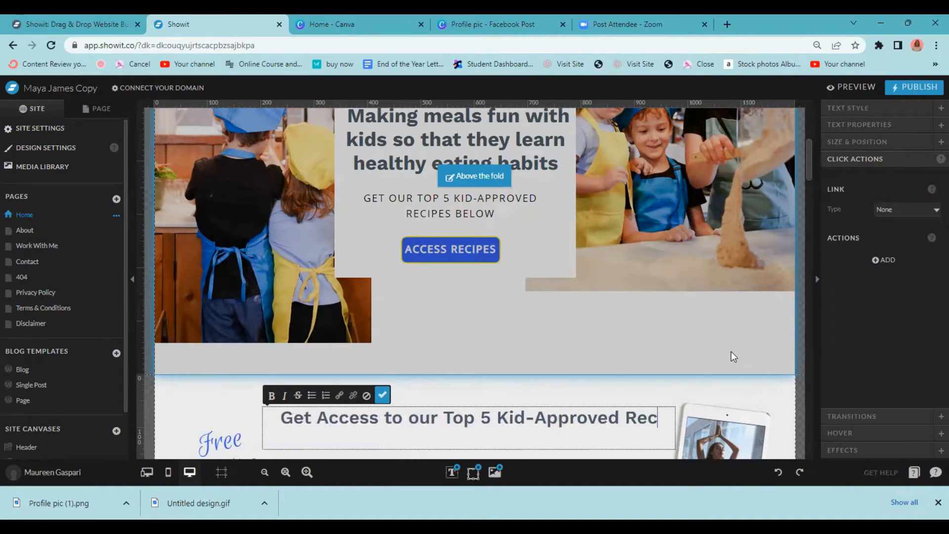
pyautogui.write('ipes for FREE!')
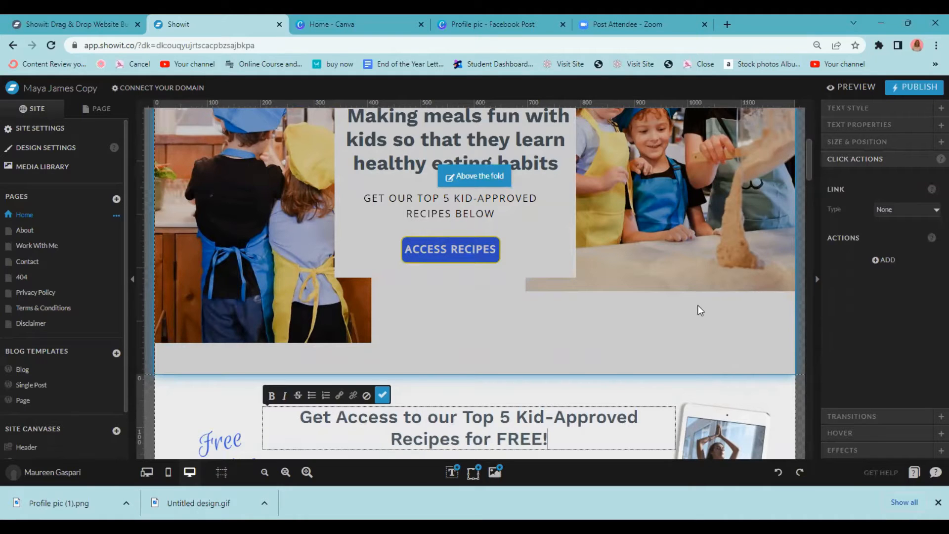
# Delete the description below the freebie heading, then enlarge the I NEED THIS! button and move it up into the gap
pyautogui.scroll(-3, 701, 310)
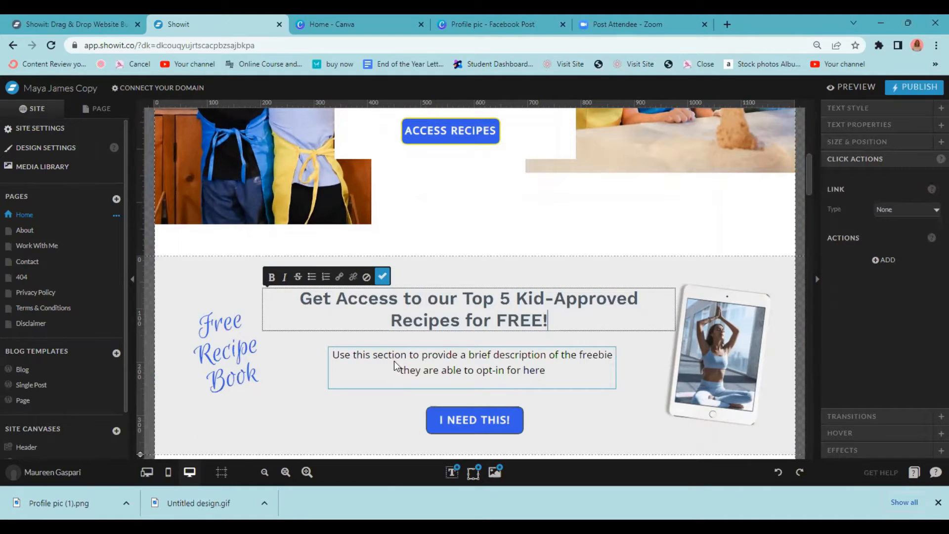
pyautogui.click(484, 365)
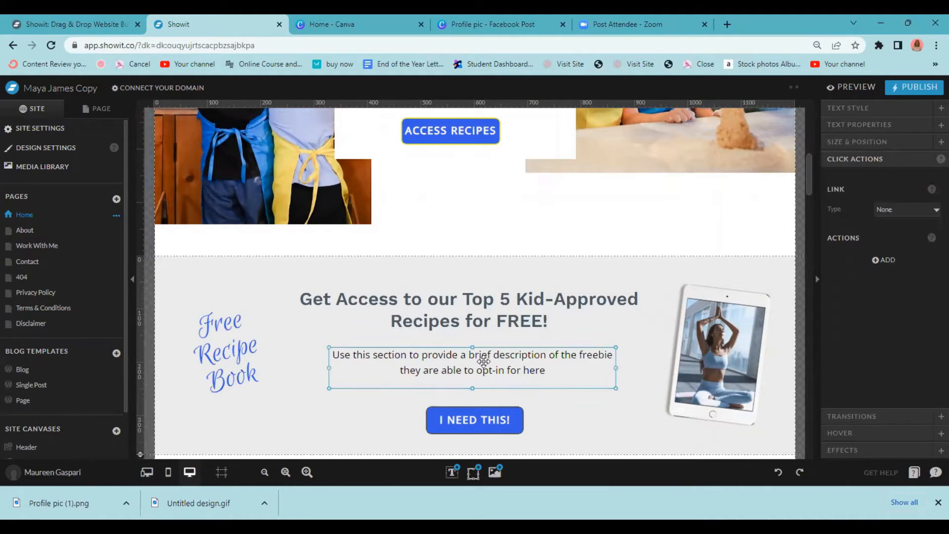
pyautogui.click(546, 424)
pyautogui.moveTo(468, 421); pyautogui.dragTo(545, 407)
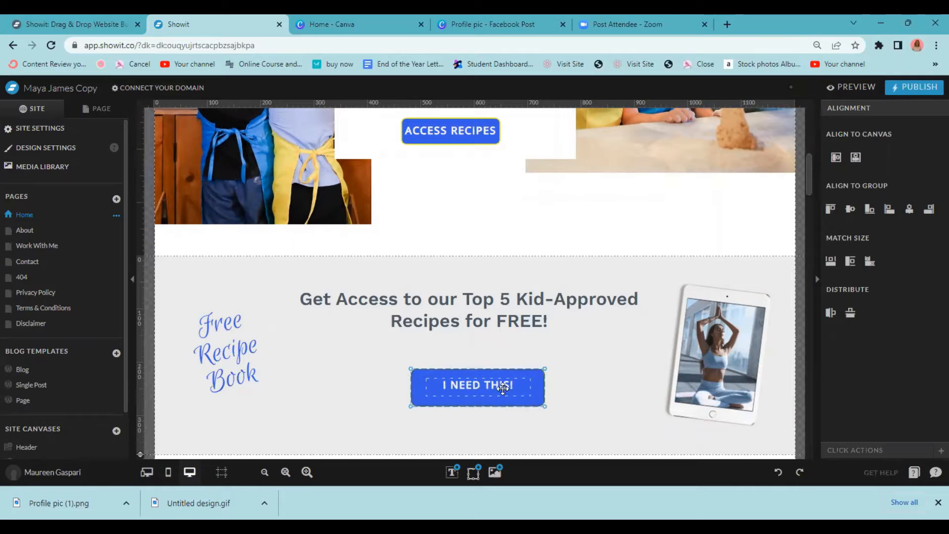
# Enlarge the I NEED THIS! button's text and center the whole button horizontally on the canvas
pyautogui.click(437, 386)
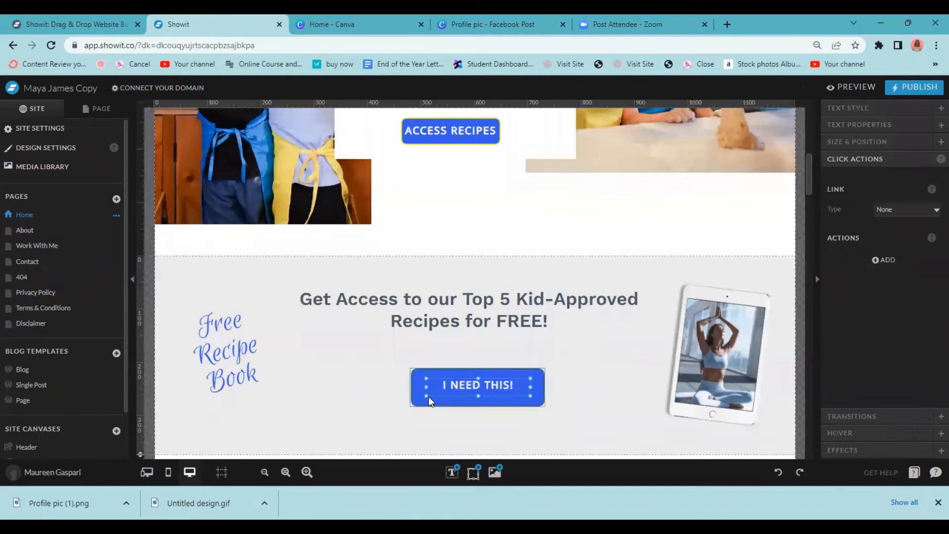
pyautogui.click(855, 108)
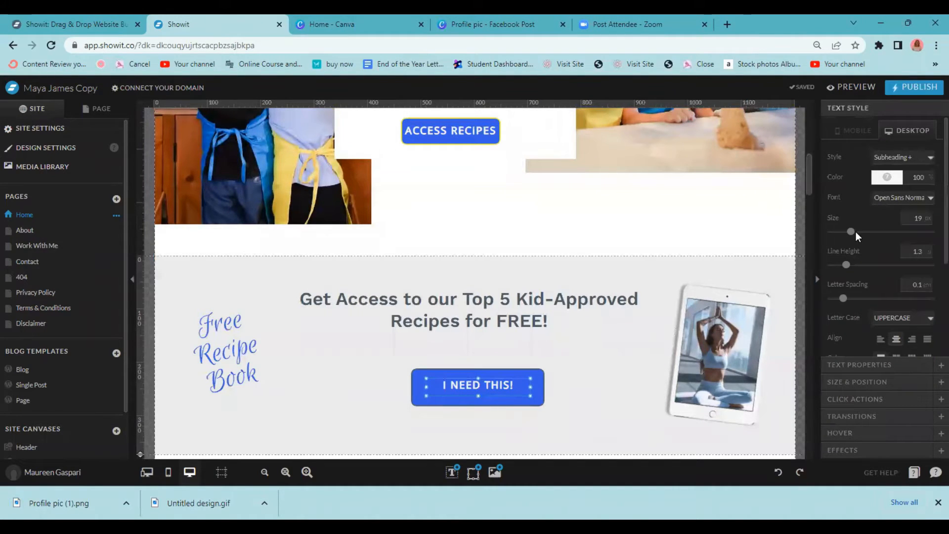
pyautogui.moveTo(856, 231); pyautogui.dragTo(860, 232)
pyautogui.click(646, 385)
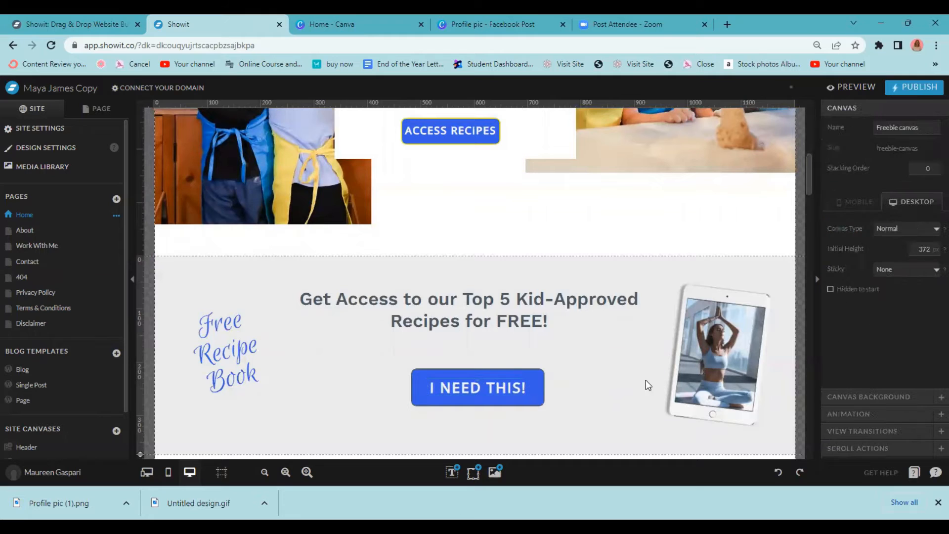
pyautogui.click(495, 404)
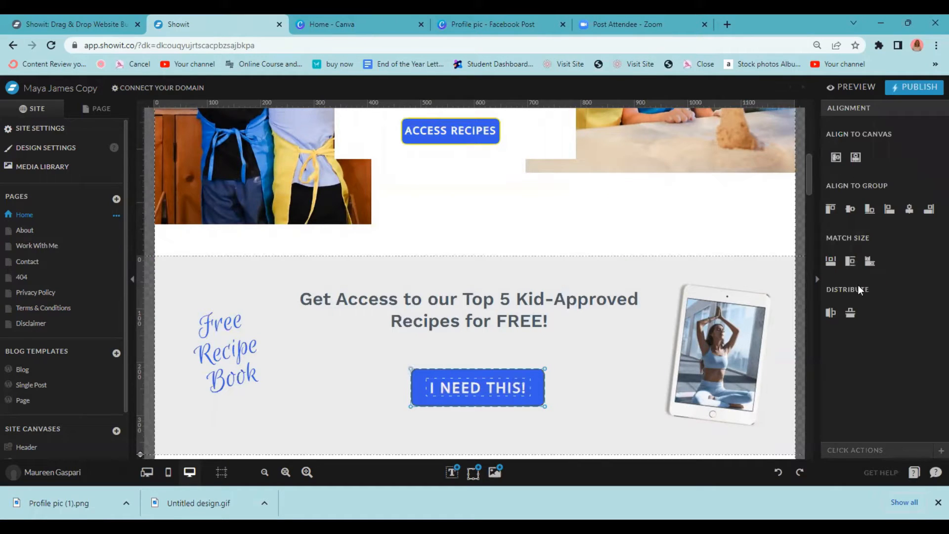
pyautogui.click(855, 159)
pyautogui.click(632, 392)
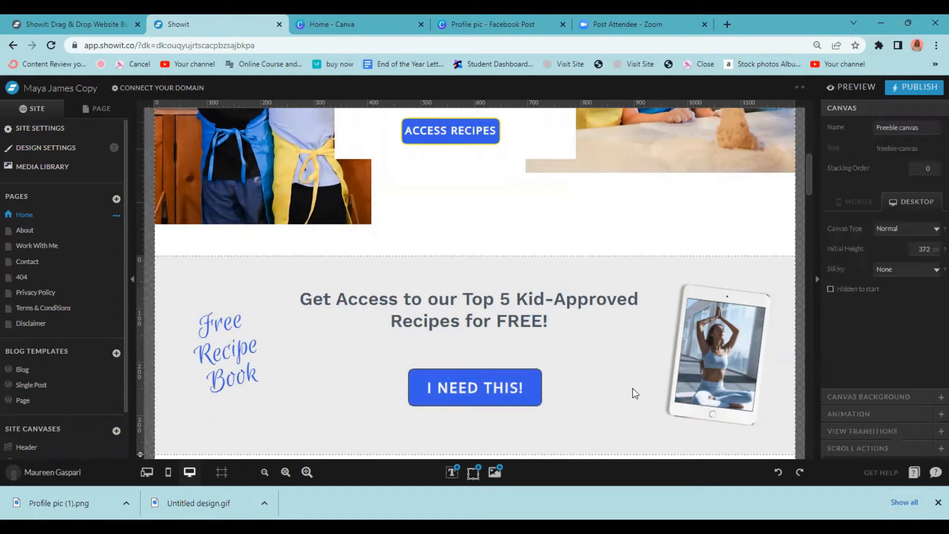
# Upload Profile pic (1).png, swap it in for the yoga tablet image in the freebie section and enlarge it
pyautogui.click(776, 368)
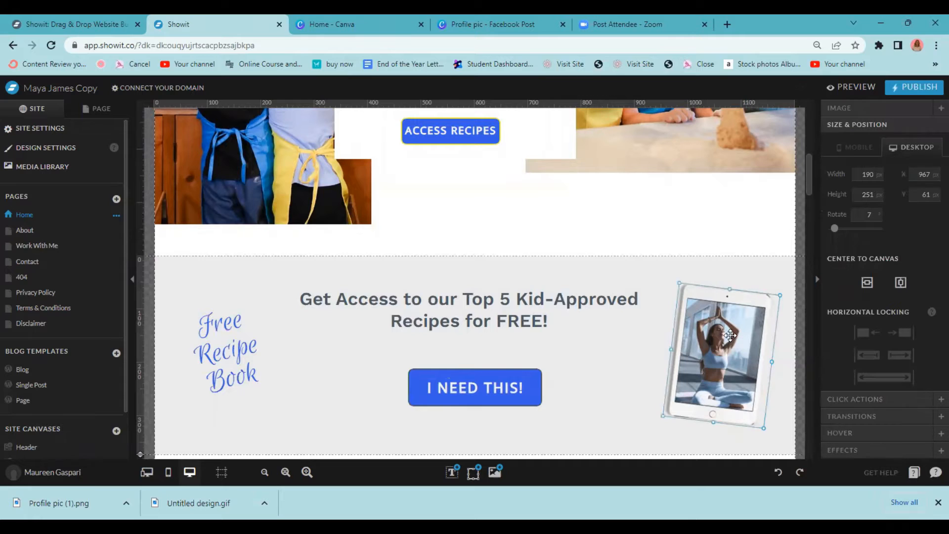
pyautogui.click(859, 104)
pyautogui.click(66, 449)
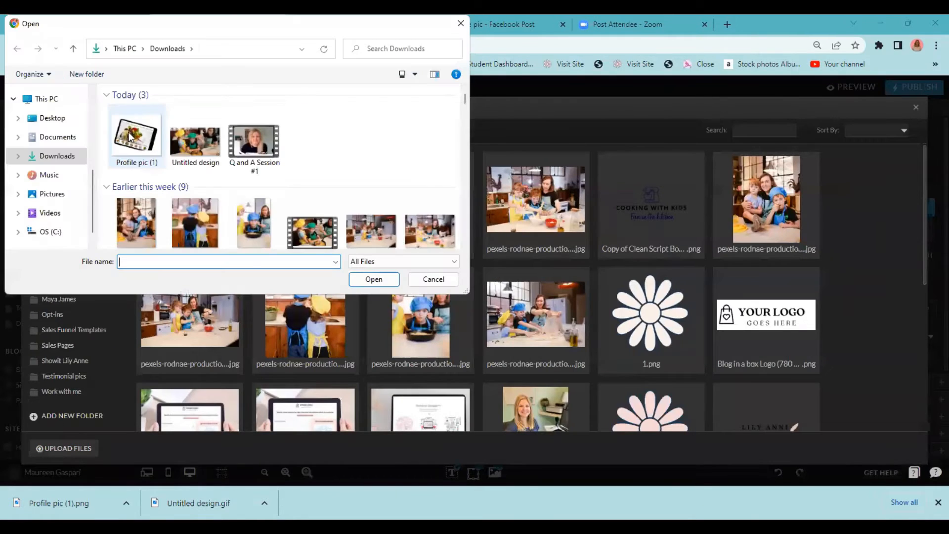
pyautogui.click(136, 135)
pyautogui.click(373, 279)
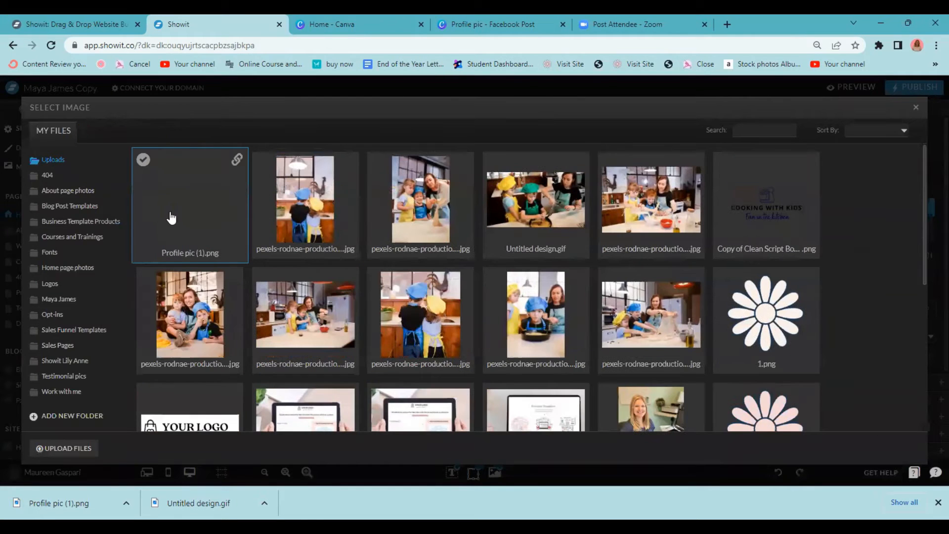
pyautogui.click(191, 197)
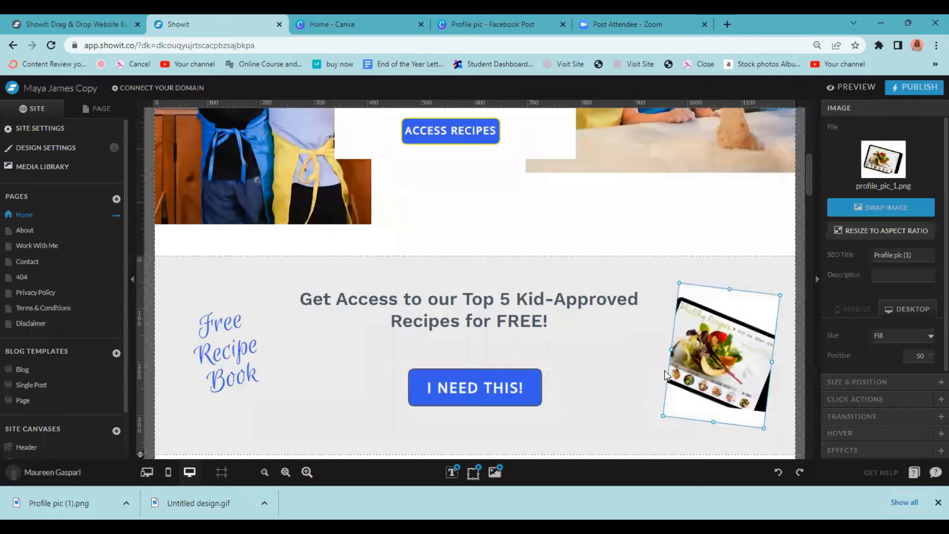
pyautogui.moveTo(672, 350); pyautogui.dragTo(625, 345)
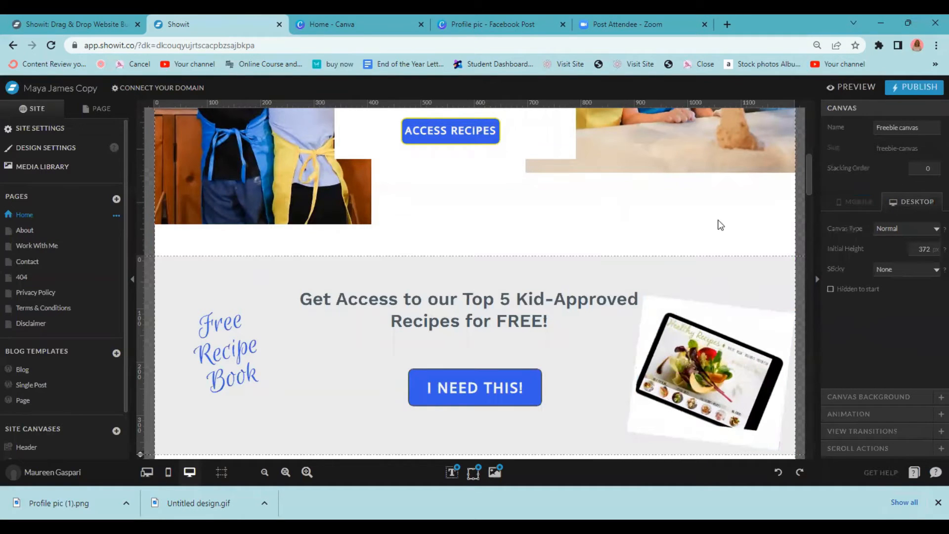
# Set the Freebie canvas background to white palette color 8
pyautogui.doubleClick(640, 277)
pyautogui.click(890, 194)
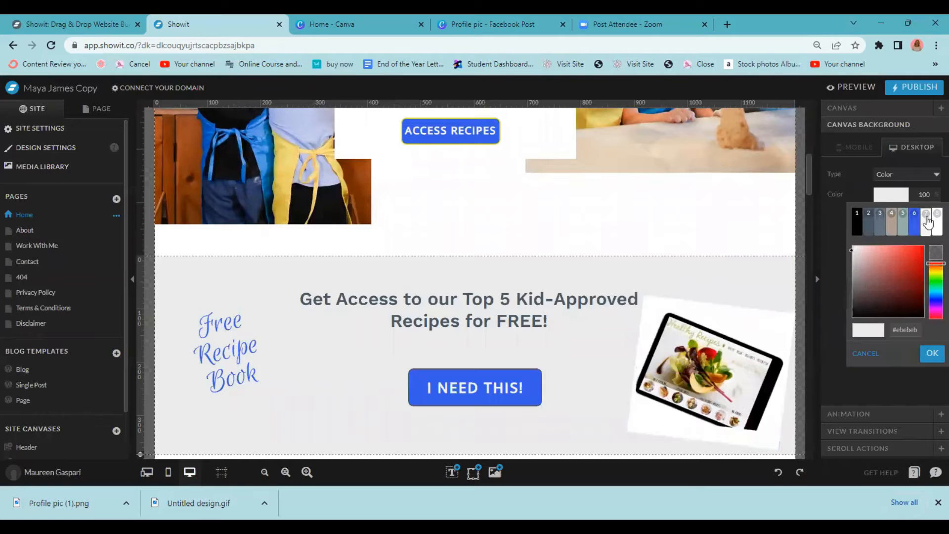
pyautogui.click(937, 231)
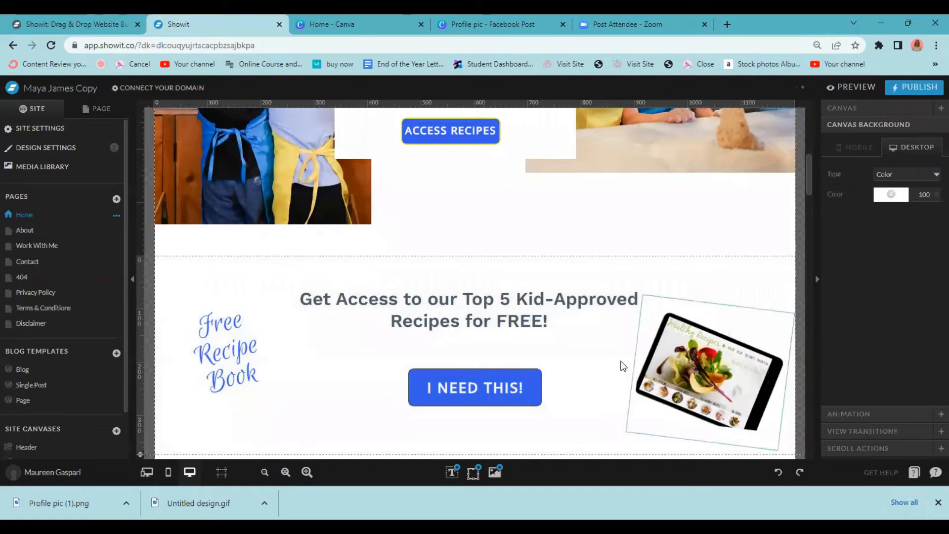
# Replace the template owner's first name in the "Work with" heading with the new site owner's first name
pyautogui.scroll(-1, 414, 360)
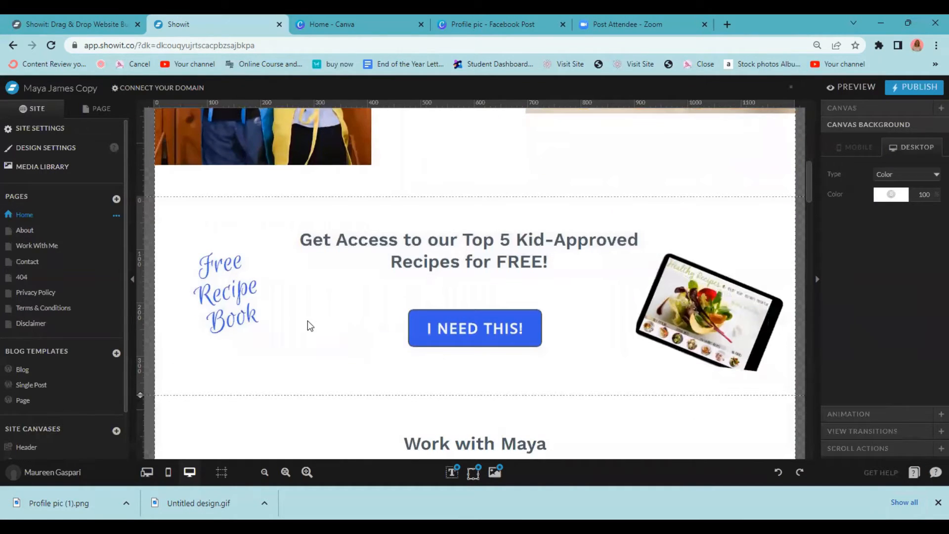
pyautogui.scroll(-5, 349, 297)
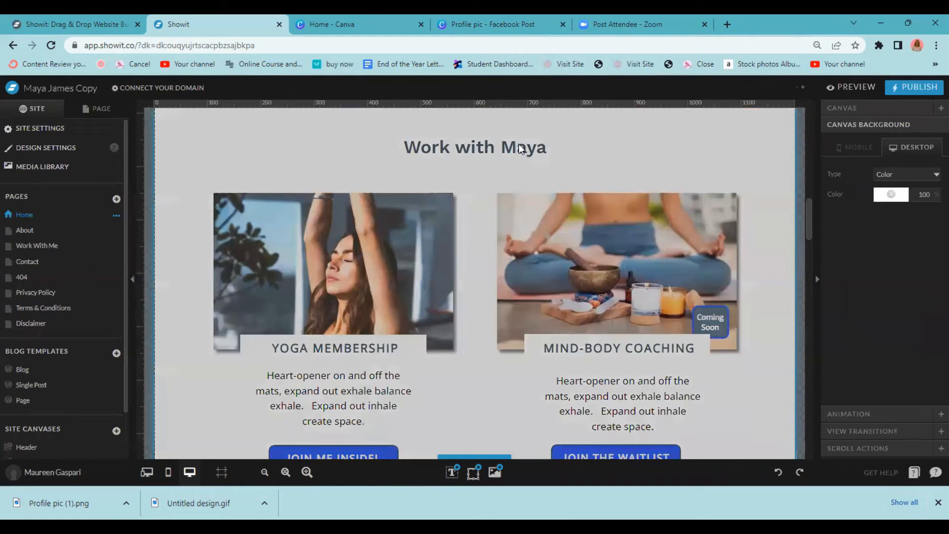
pyautogui.click(501, 143)
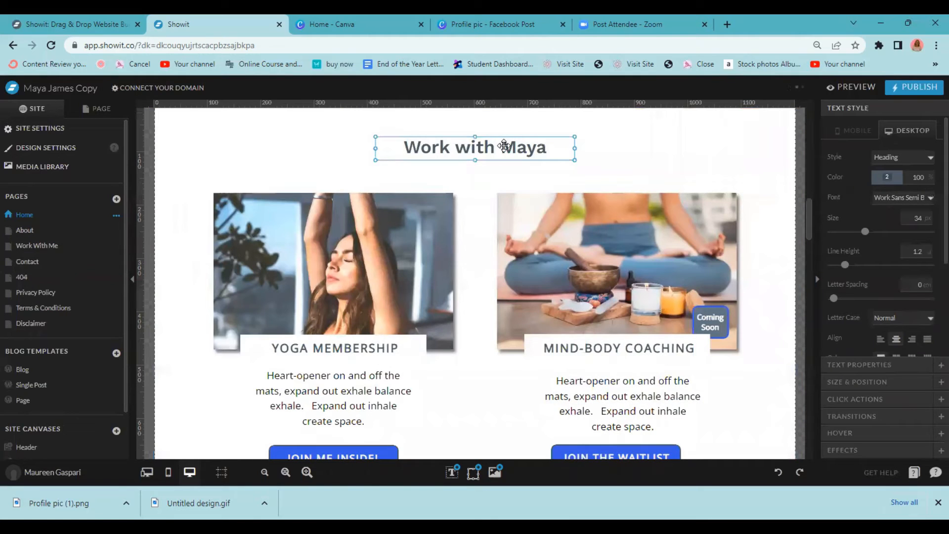
pyautogui.doubleClick(503, 144)
pyautogui.moveTo(501, 147); pyautogui.dragTo(570, 146)
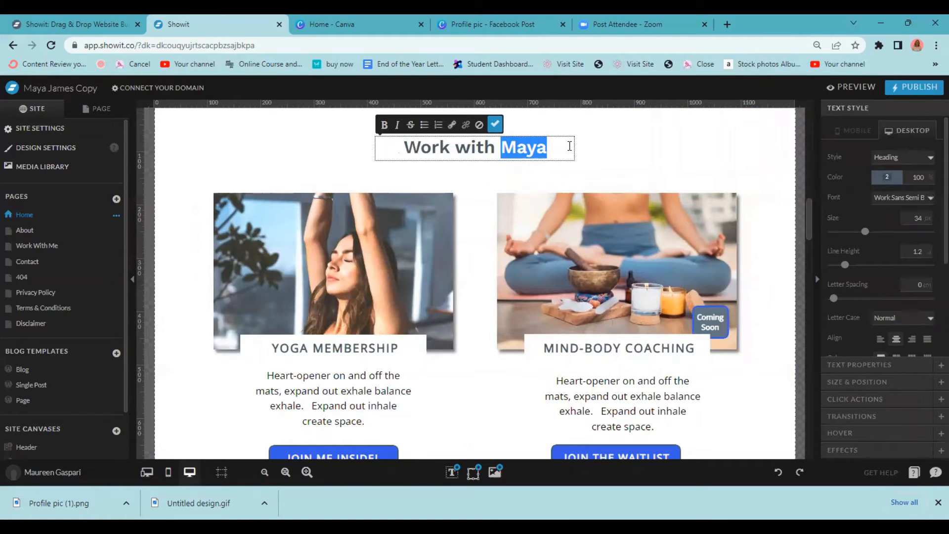
pyautogui.write('Jane')
# Change the YOGA MEMBERSHIP title under the first offer photo to KIDS COOKING MEMBERSHIP
pyautogui.click(298, 348)
pyautogui.doubleClick(298, 348)
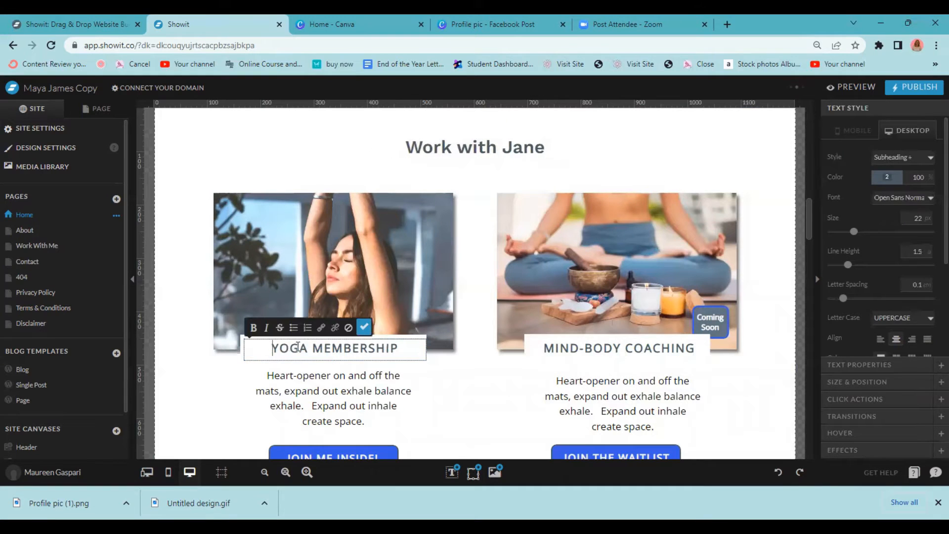
pyautogui.moveTo(297, 350); pyautogui.dragTo(276, 348)
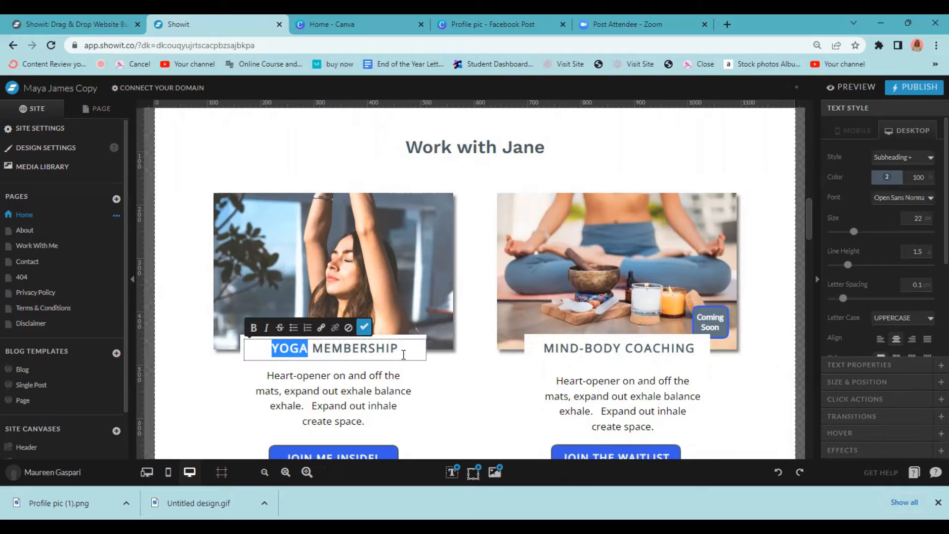
pyautogui.write('KIDS VOO')
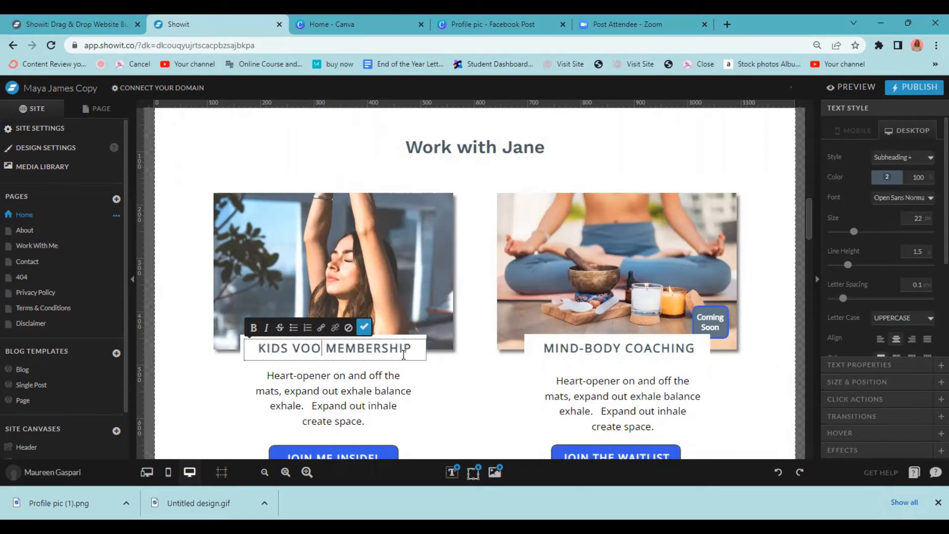
pyautogui.write('KING')
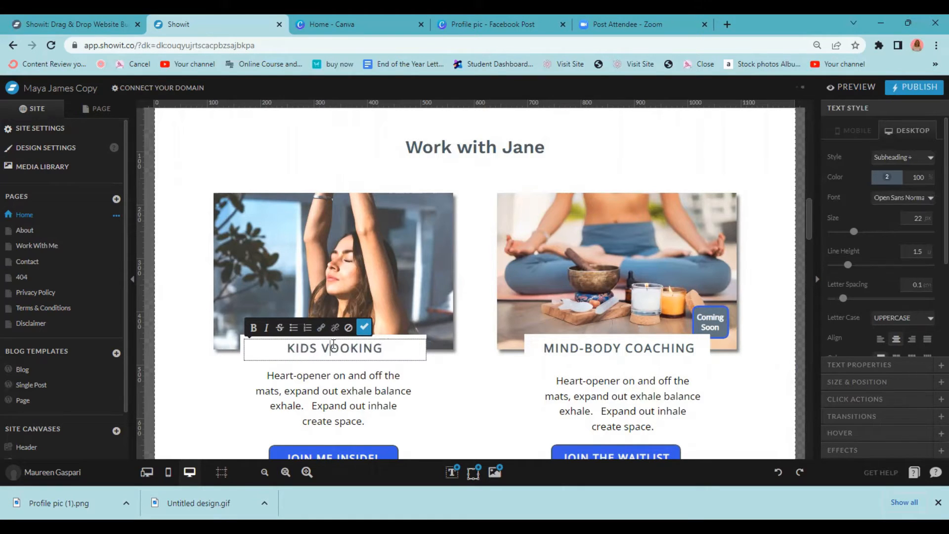
pyautogui.press('BackSpace')
pyautogui.write('C')
pyautogui.click(403, 363)
pyautogui.click(383, 364)
# Reduce the KIDS COOKING MEMBERSHIP title's text size to 21 px so it fits on one line
pyautogui.click(325, 350)
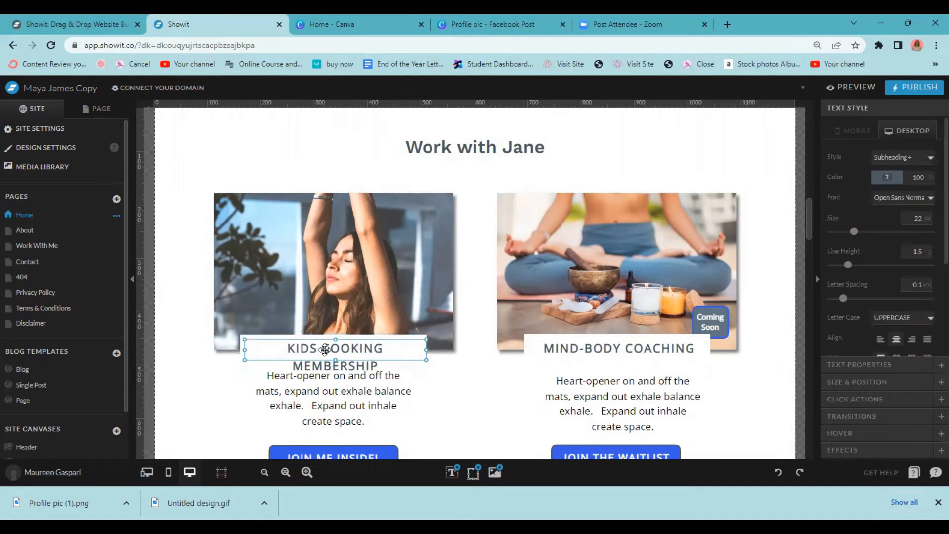
pyautogui.doubleClick(295, 348)
pyautogui.moveTo(289, 348); pyautogui.dragTo(394, 350)
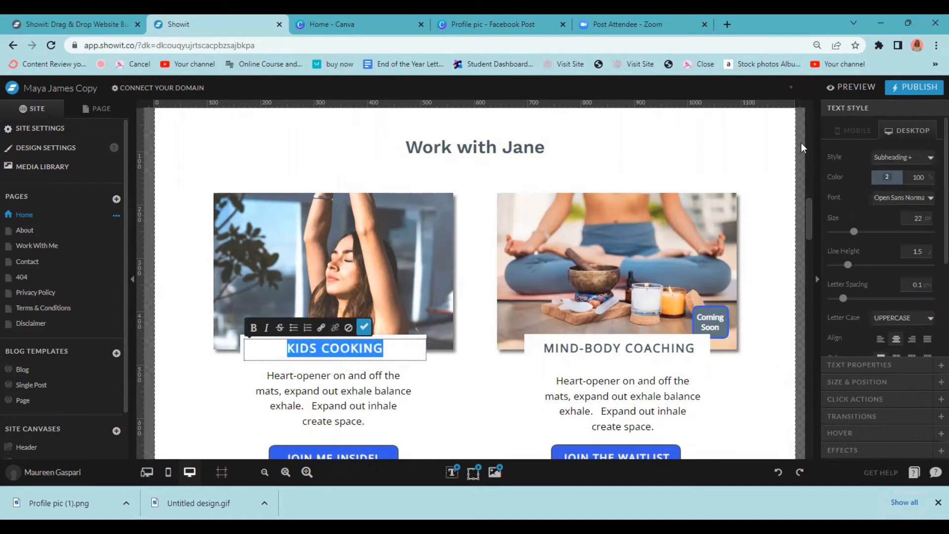
pyautogui.moveTo(854, 232); pyautogui.dragTo(852, 232)
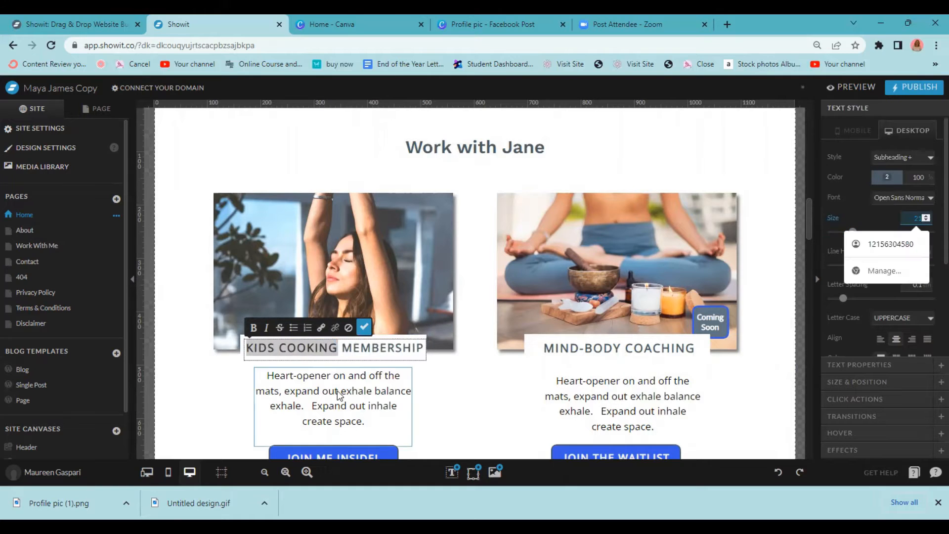
# Replace the membership description with "Get accesses to monthly recipes and trainings in our kids cooking membership"
pyautogui.click(270, 388)
pyautogui.doubleClick(269, 381)
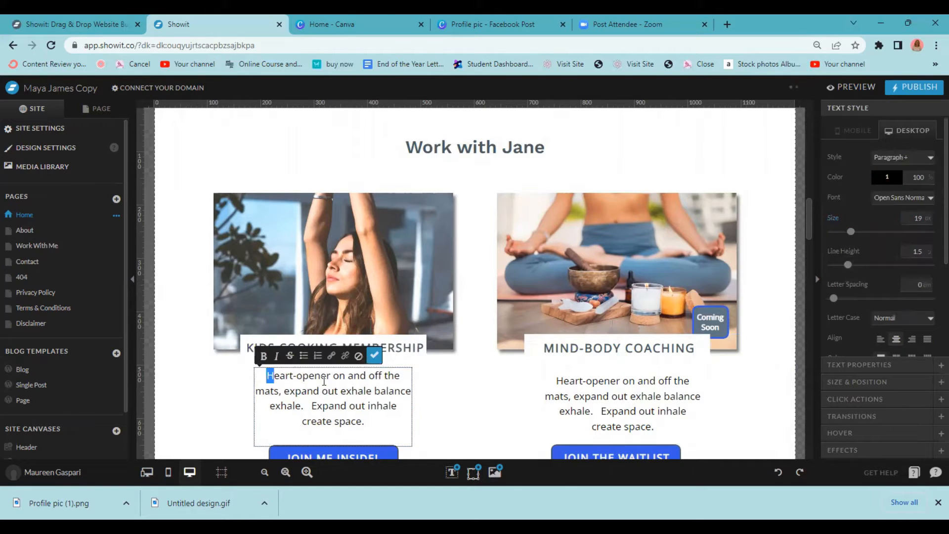
pyautogui.moveTo(269, 377); pyautogui.dragTo(373, 424)
pyautogui.press('BackSpace')
pyautogui.write('Get acces')
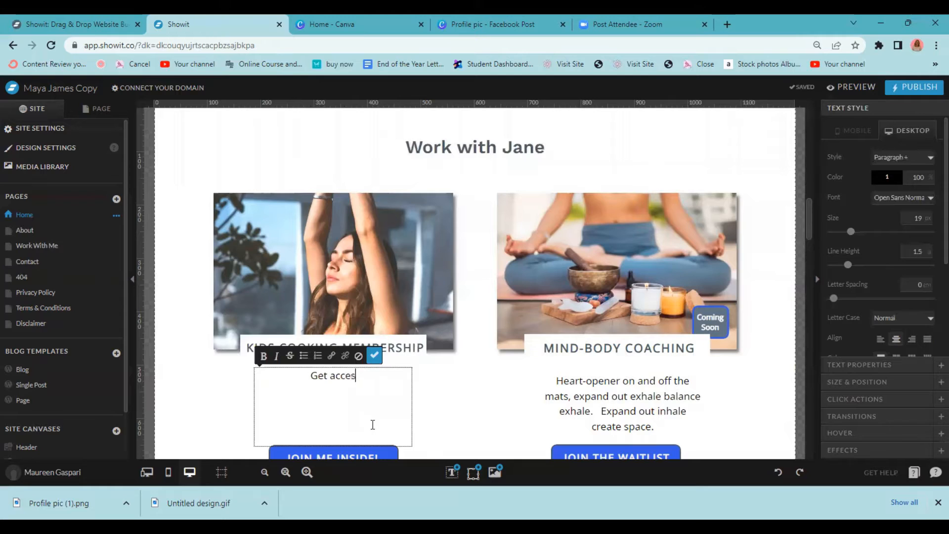
pyautogui.write('ses to ')
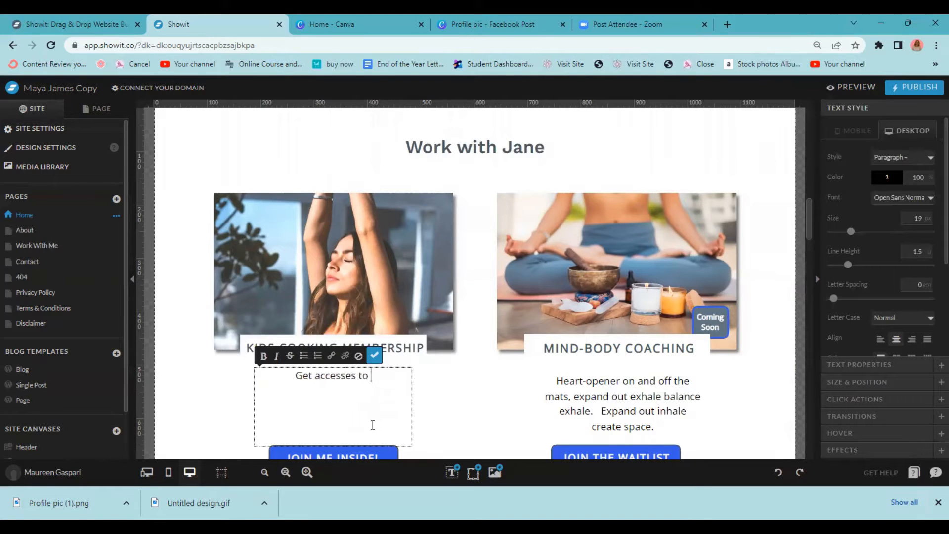
pyautogui.write('monthly r')
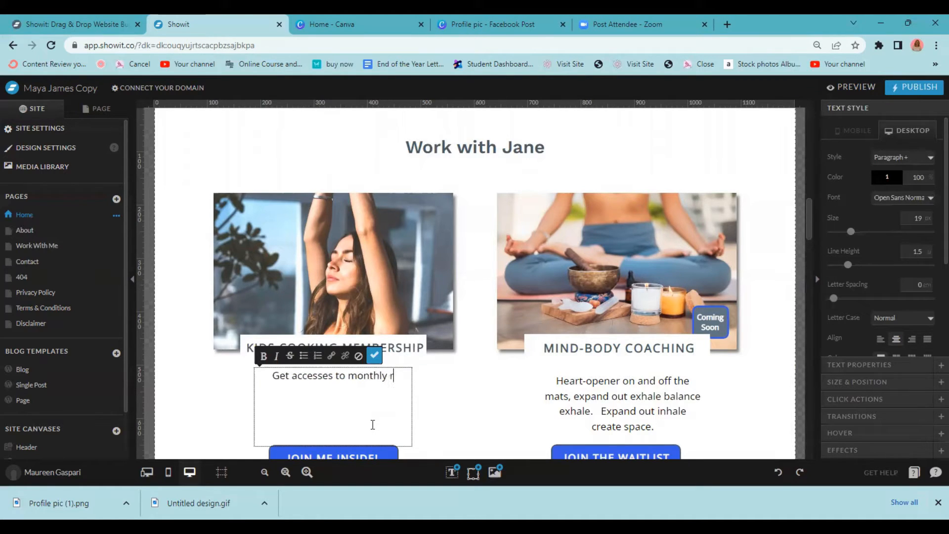
pyautogui.write('ecipes and tr')
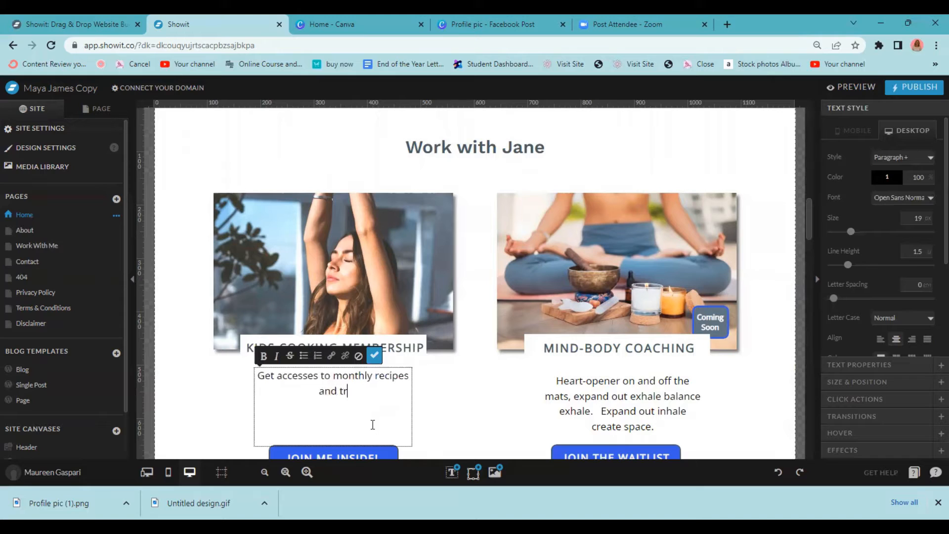
pyautogui.write('ainings in our kids')
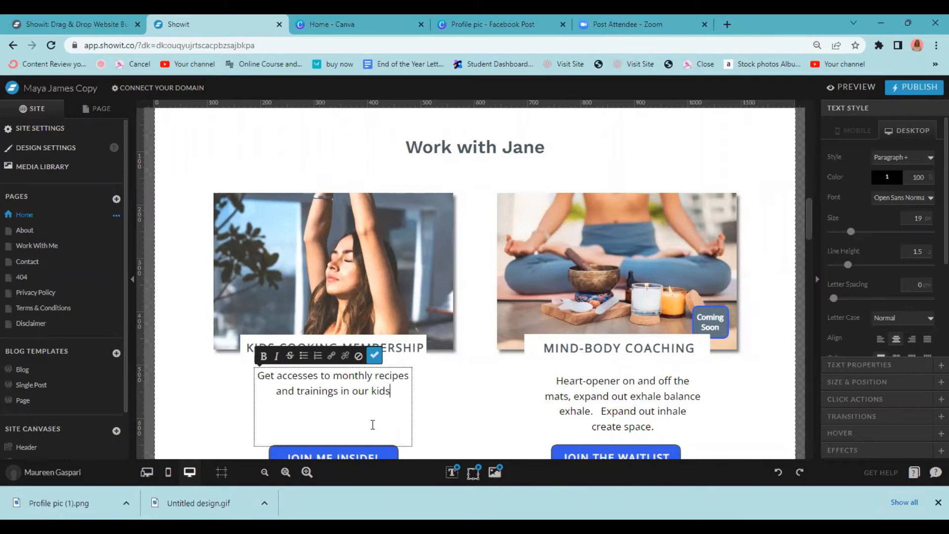
pyautogui.write(' cooking membe')
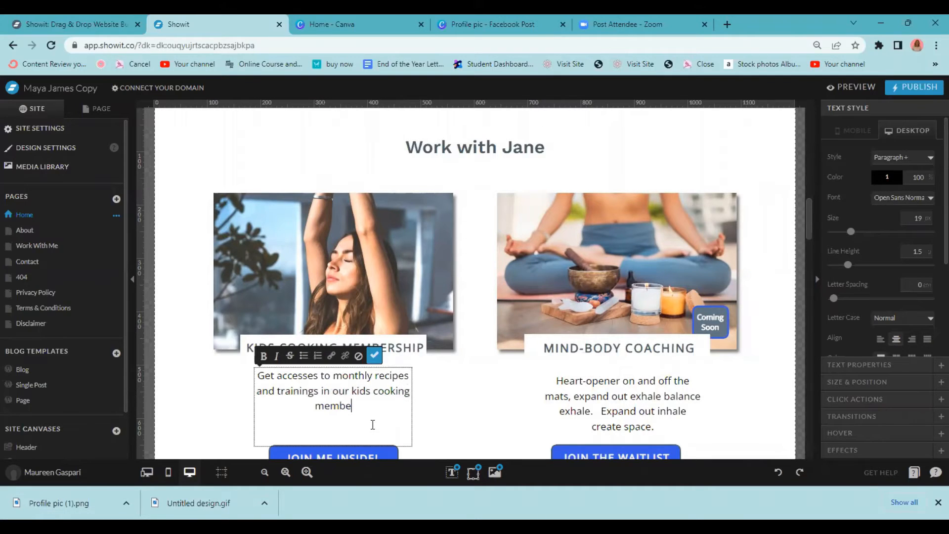
pyautogui.write('rshipo')
pyautogui.press('BackSpace')
pyautogui.press('Escape')
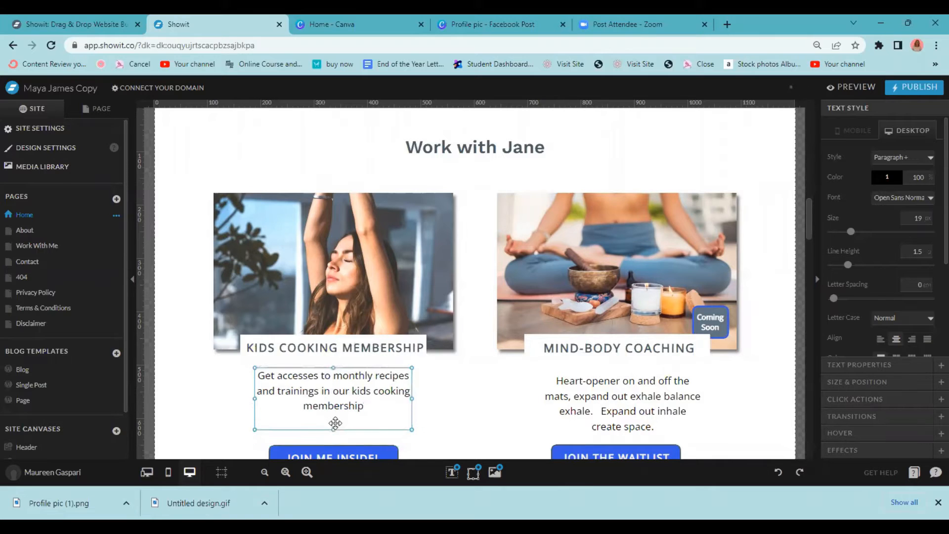
# Select the whole JOIN ME INSIDE! button with its text and move it up closer to the membership description
pyautogui.click(430, 444)
pyautogui.scroll(-1, 432, 430)
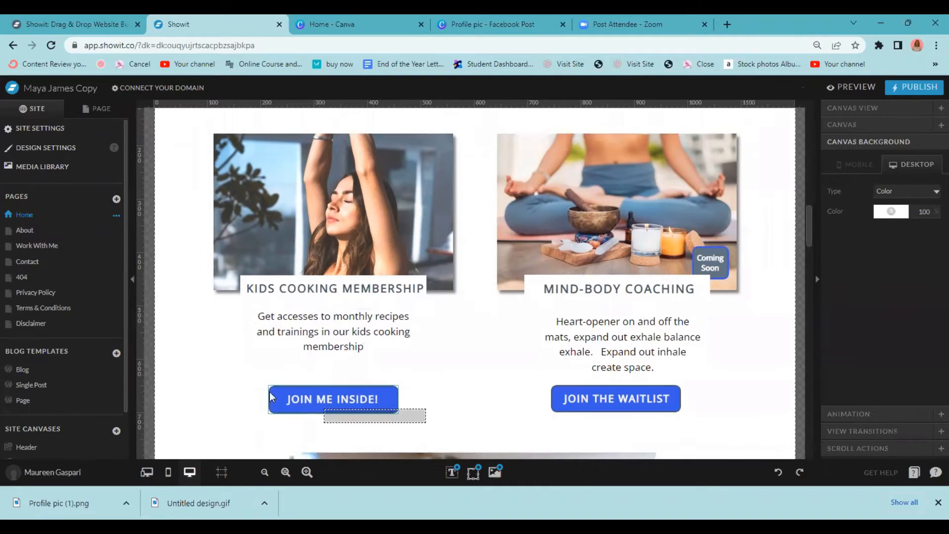
pyautogui.click(308, 395)
pyautogui.moveTo(307, 395); pyautogui.dragTo(310, 389)
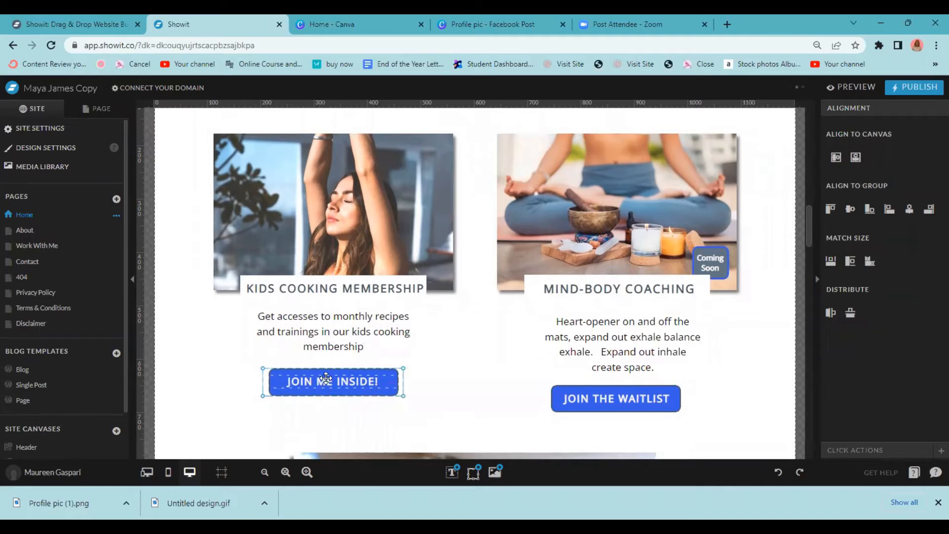
# Change the MIND-BODY COACHING title under the second offer photo to COOKING TOGETHER COURSE
pyautogui.click(601, 293)
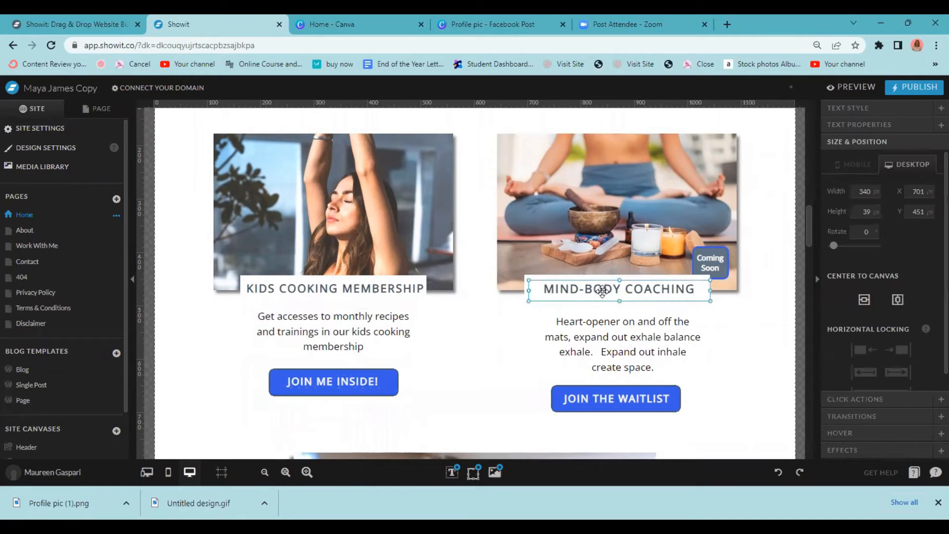
pyautogui.doubleClick(556, 290)
pyautogui.moveTo(544, 289); pyautogui.dragTo(699, 292)
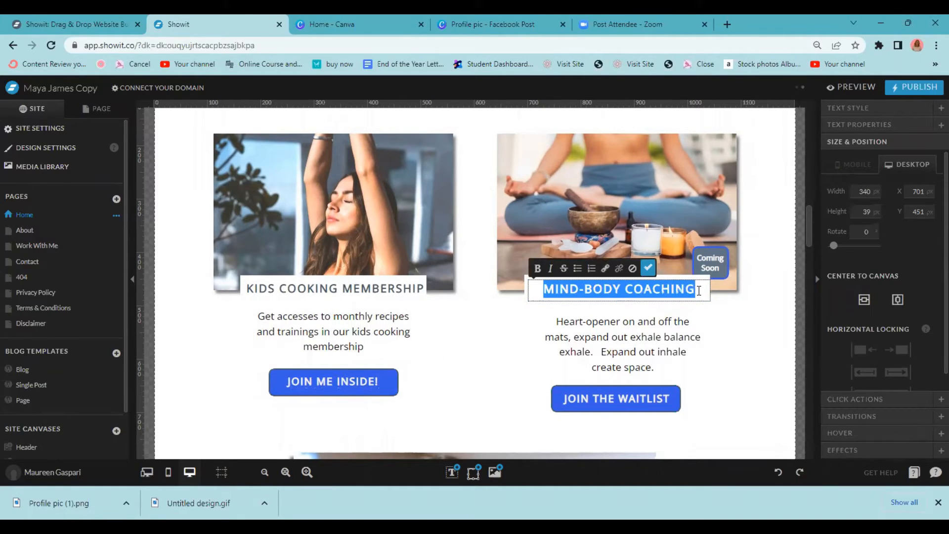
pyautogui.write('COOKING TOH')
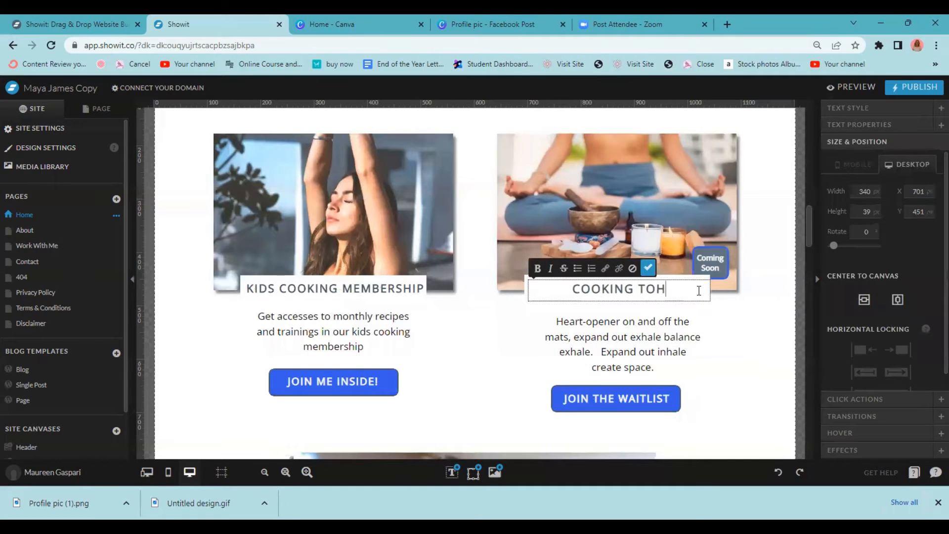
pyautogui.press('BackSpace')
pyautogui.write('GETHER COURSE')
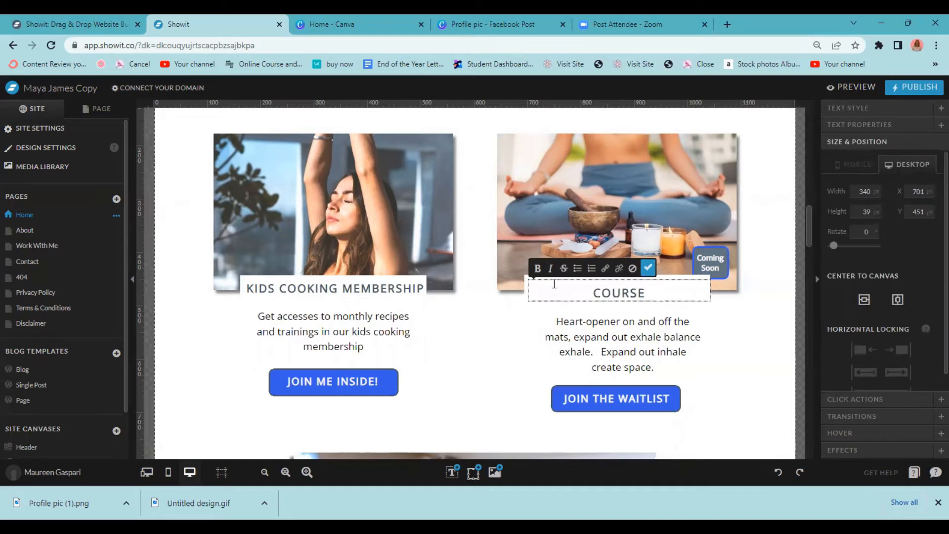
# Reduce the COOKING TOGETHER COURSE title's text size to 20 px so it fits on one line
pyautogui.click(853, 109)
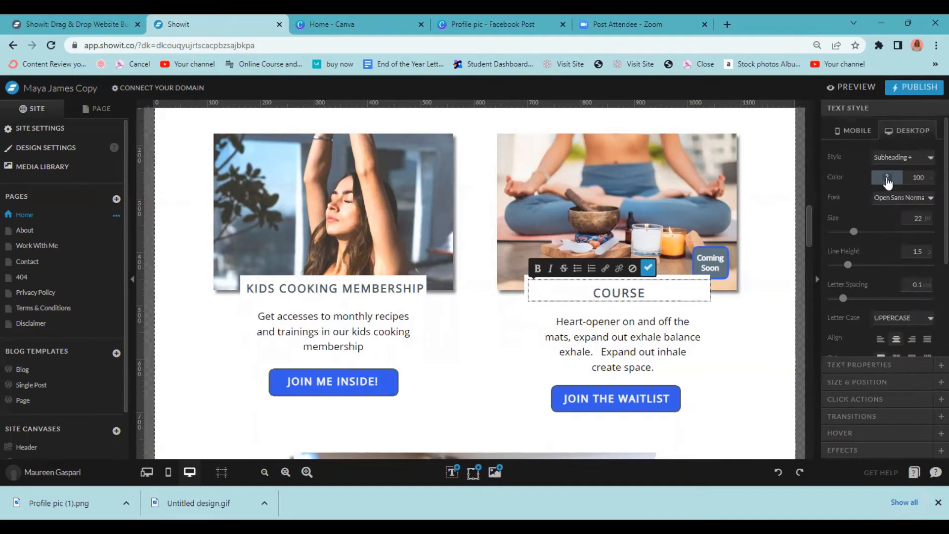
pyautogui.click(926, 220)
pyautogui.click(926, 221)
pyautogui.click(743, 315)
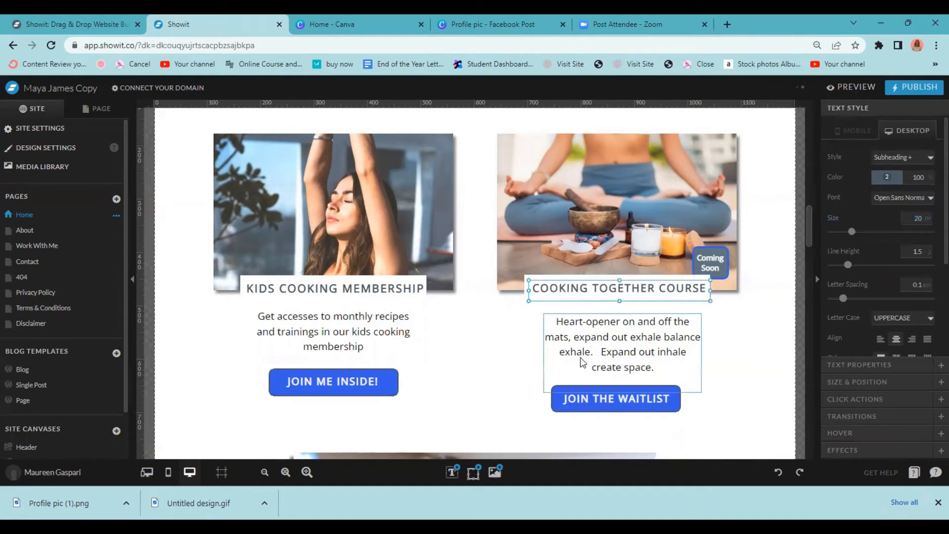
# Replace the course description with "Learn the foundational methods to making cooking fun with kids."
pyautogui.click(569, 347)
pyautogui.doubleClick(643, 349)
pyautogui.moveTo(655, 369); pyautogui.dragTo(549, 324)
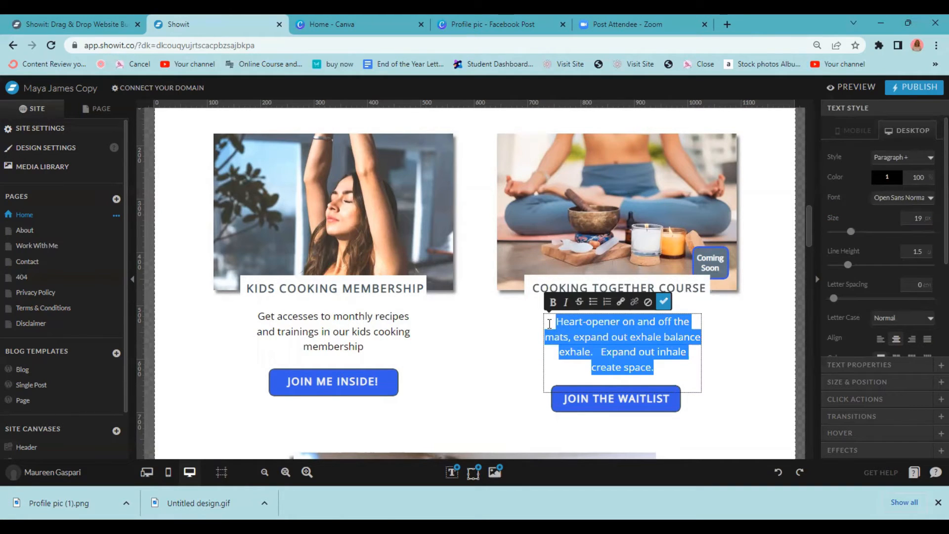
pyautogui.write('Learn the ')
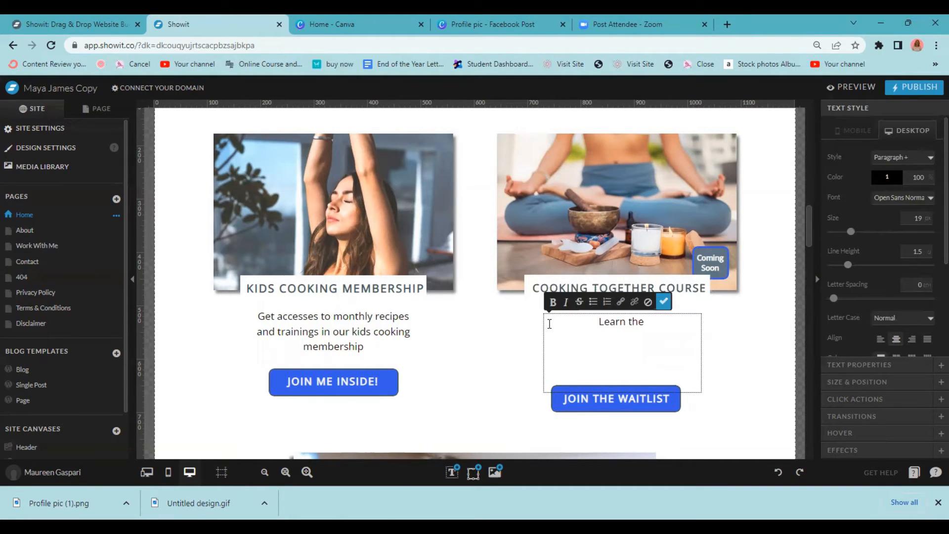
pyautogui.write('foundationa')
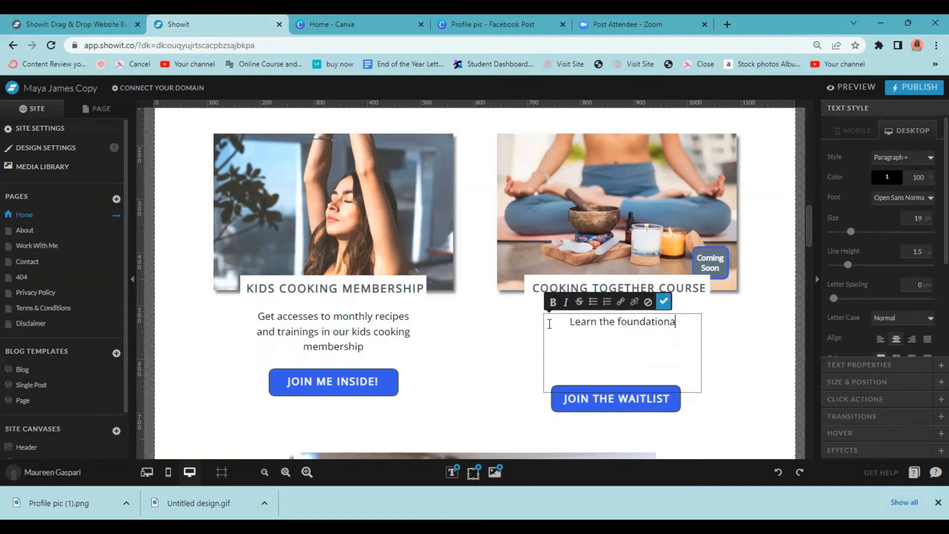
pyautogui.write('l meth')
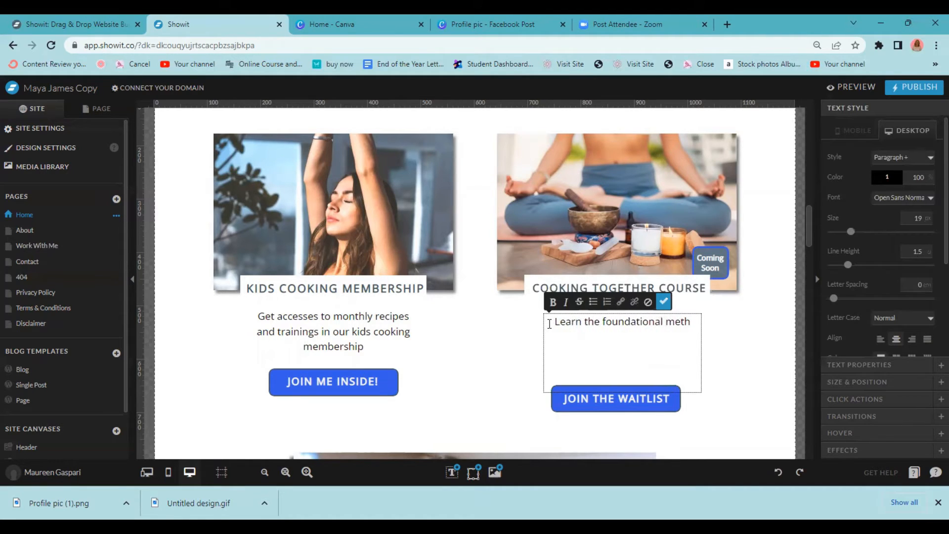
pyautogui.write('ods to')
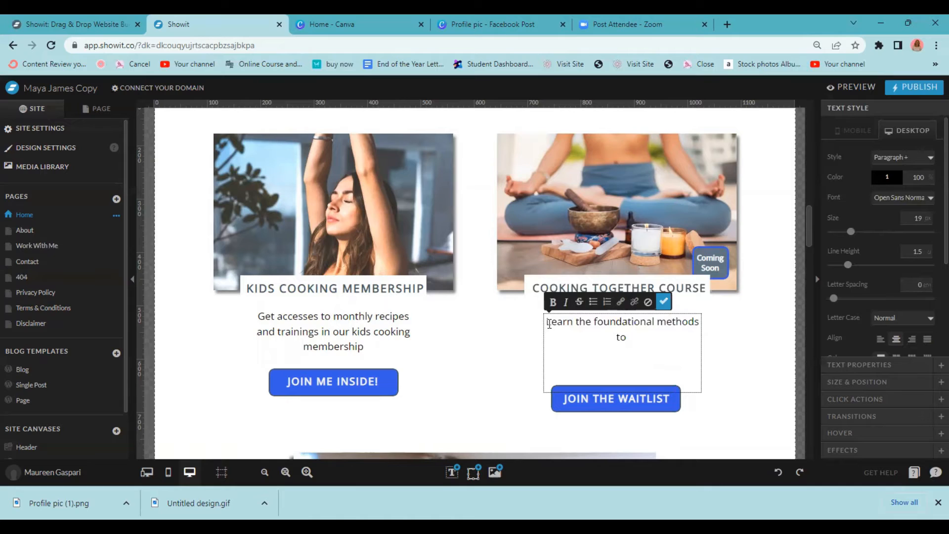
pyautogui.write(' making cooking ')
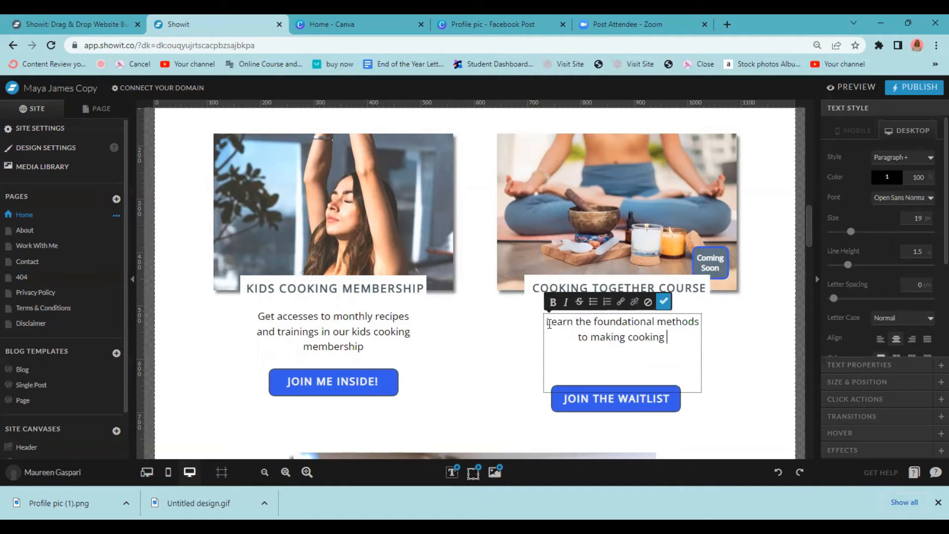
pyautogui.write('fun with kids')
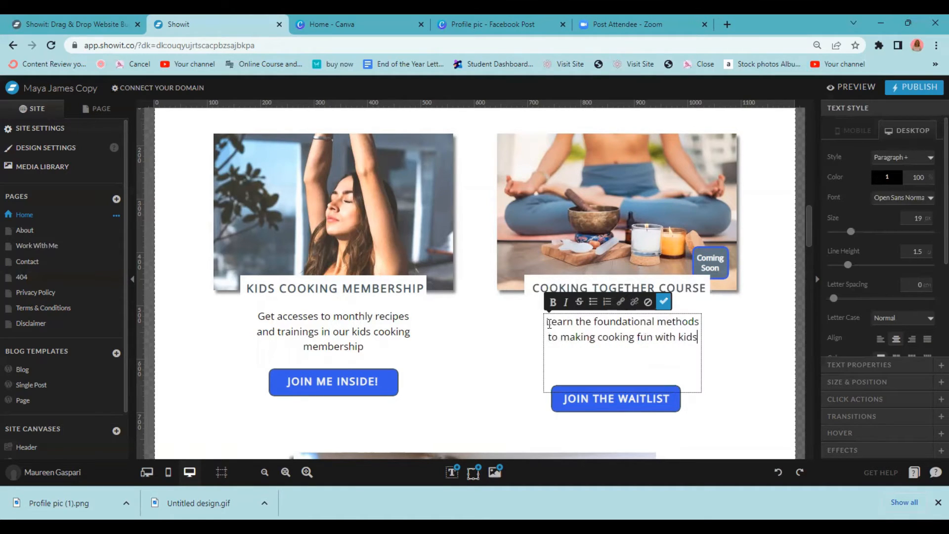
pyautogui.write('.')
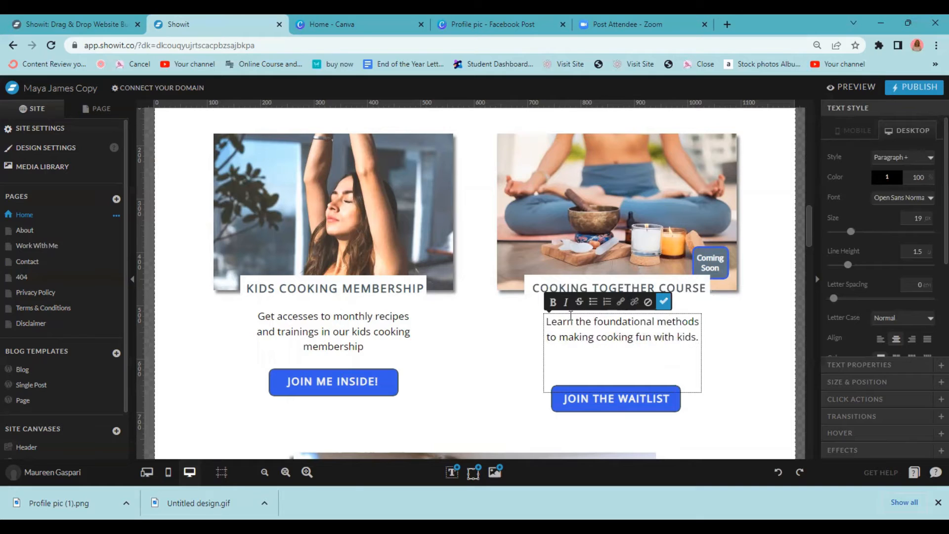
# Narrow the course description's text box so it wraps onto three lines, and move the JOIN THE WAITLIST button with its text up beneath it
pyautogui.click(700, 358)
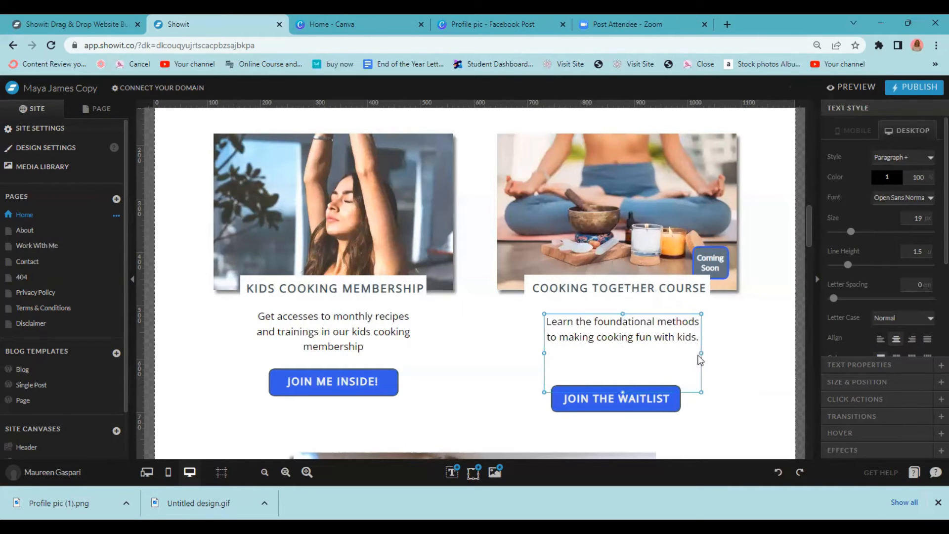
pyautogui.click(698, 424)
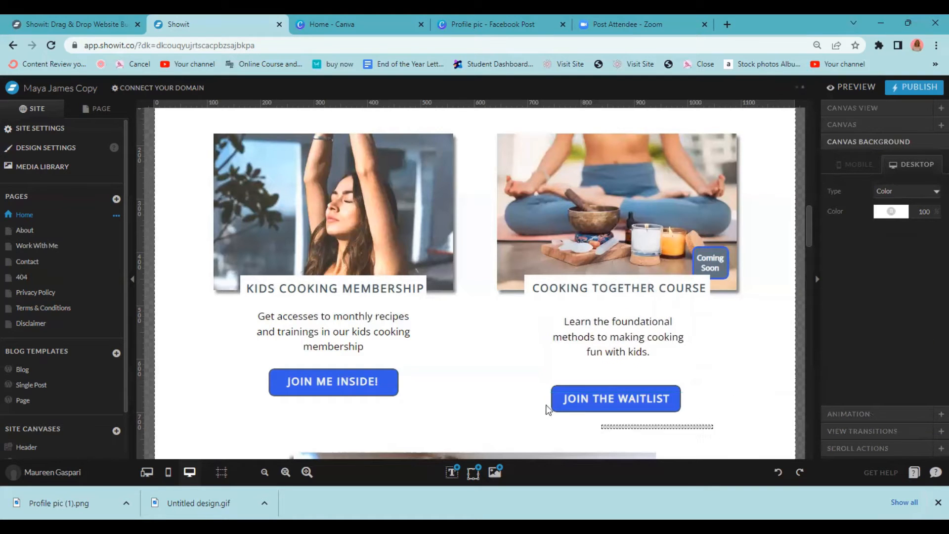
pyautogui.moveTo(547, 406); pyautogui.dragTo(538, 384)
pyautogui.click(644, 431)
pyautogui.moveTo(677, 408); pyautogui.dragTo(635, 382)
pyautogui.click(633, 397)
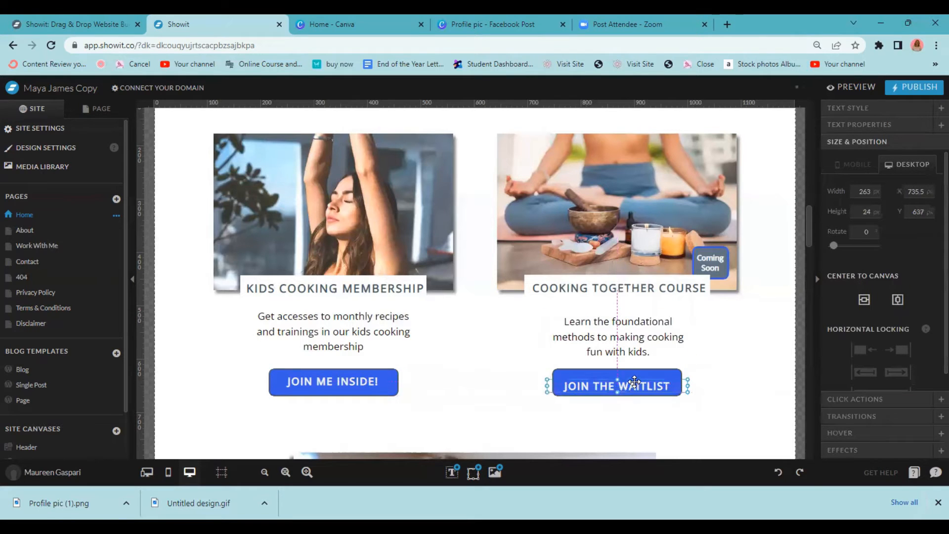
pyautogui.click(720, 427)
# Change the podcast title under the wide photo to COOKING WITH JANE YOUTUBE CHANNEL at 20 px text size
pyautogui.scroll(-1, 471, 301)
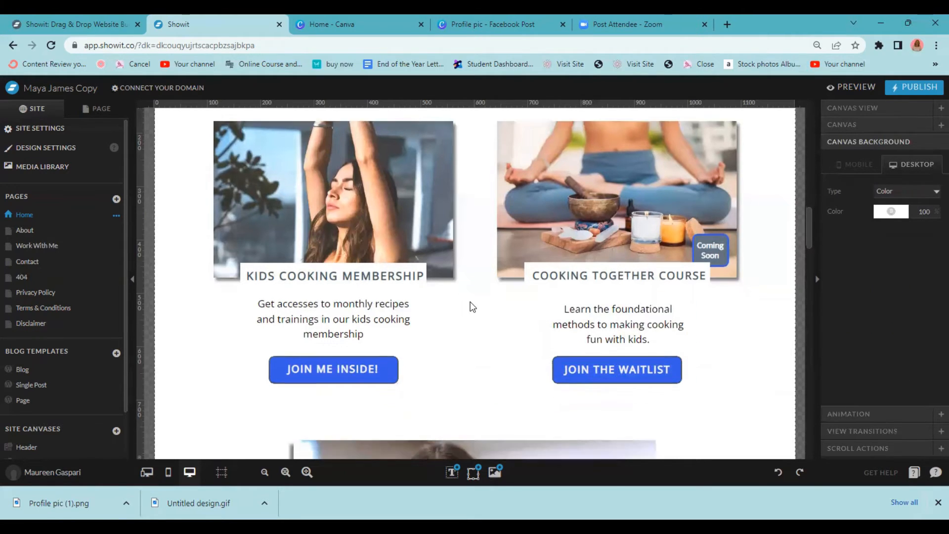
pyautogui.scroll(-6, 470, 302)
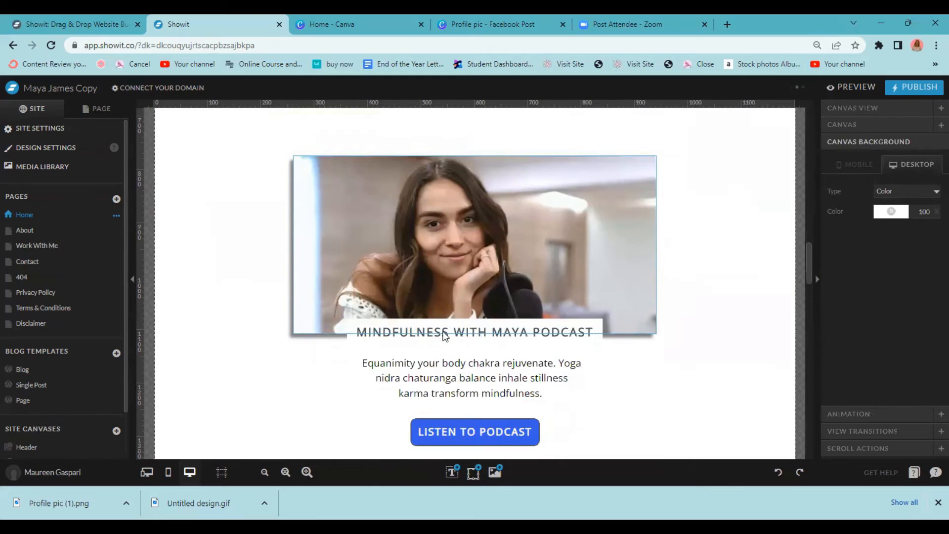
pyautogui.click(359, 332)
pyautogui.doubleClick(359, 332)
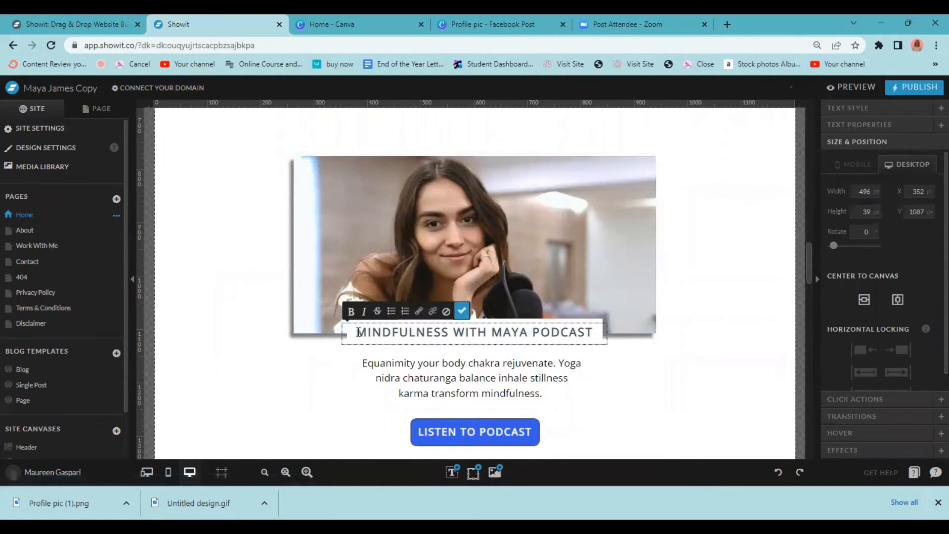
pyautogui.moveTo(359, 333); pyautogui.dragTo(594, 334)
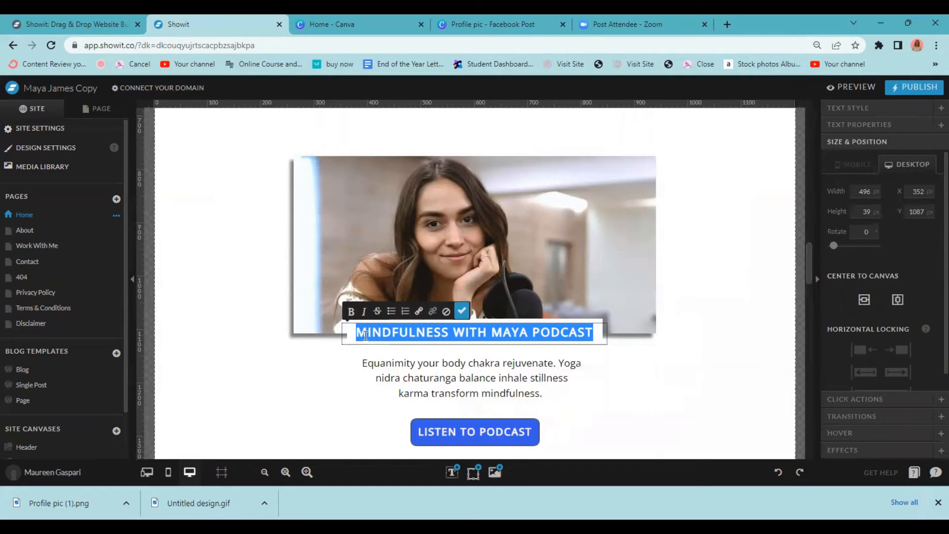
pyautogui.write('CO')
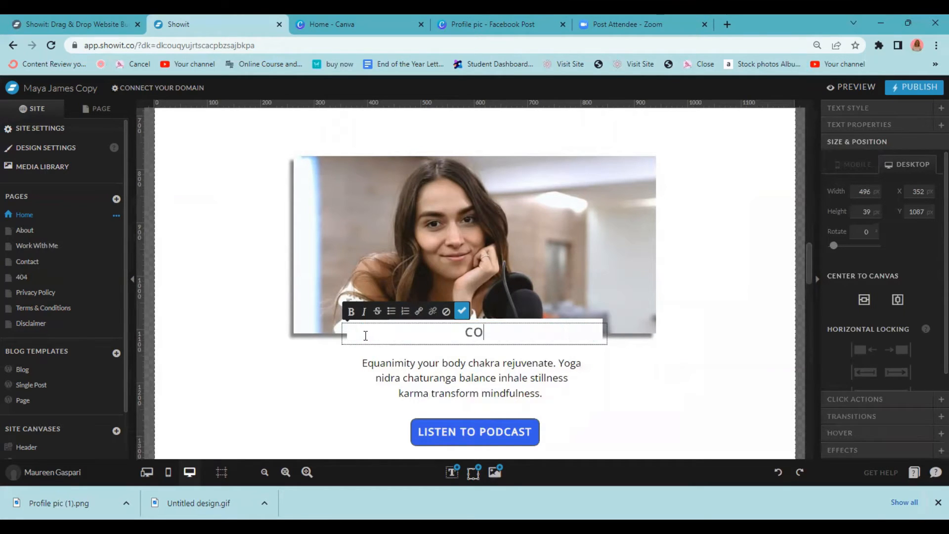
pyautogui.write('OKING WITH JANE')
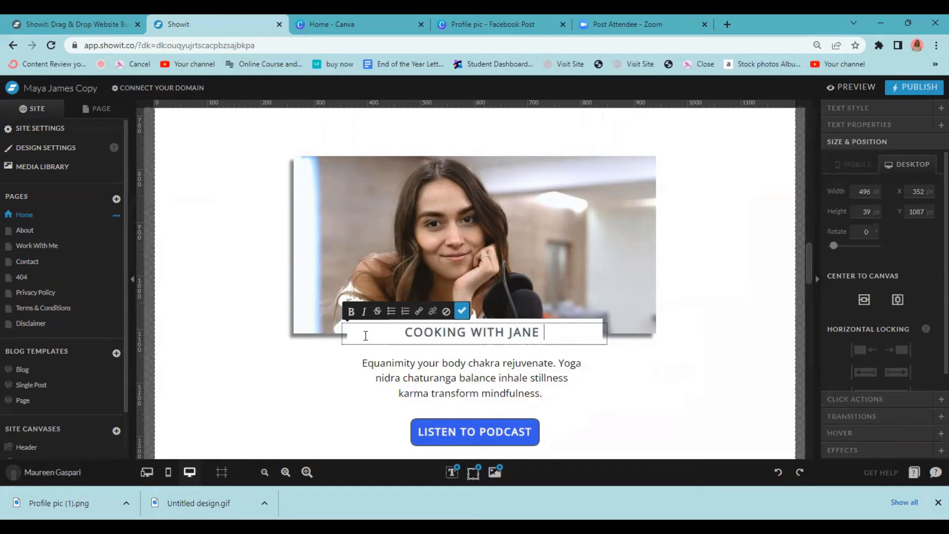
pyautogui.write(' YOUTBE')
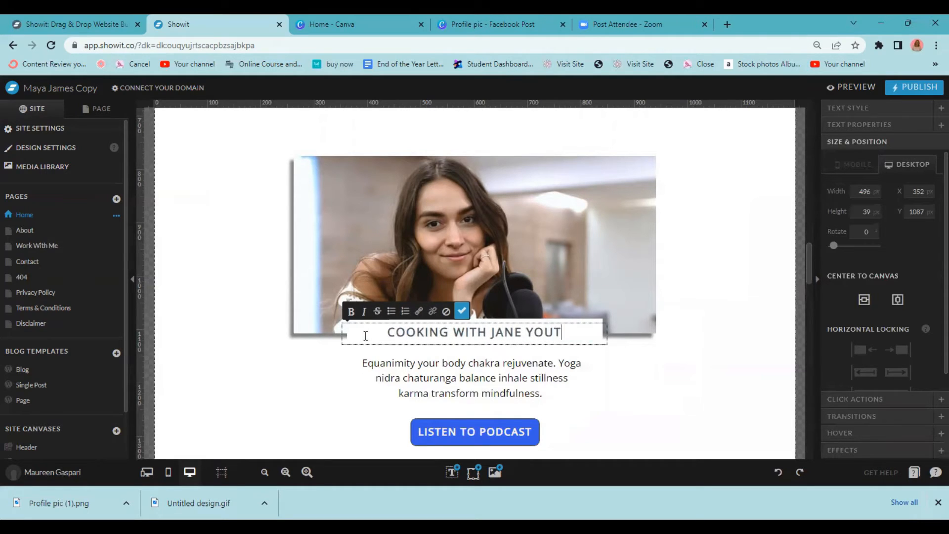
pyautogui.press('BackSpace')
pyautogui.press('BackSpace')
pyautogui.press('BackSpace')
pyautogui.write('UB')
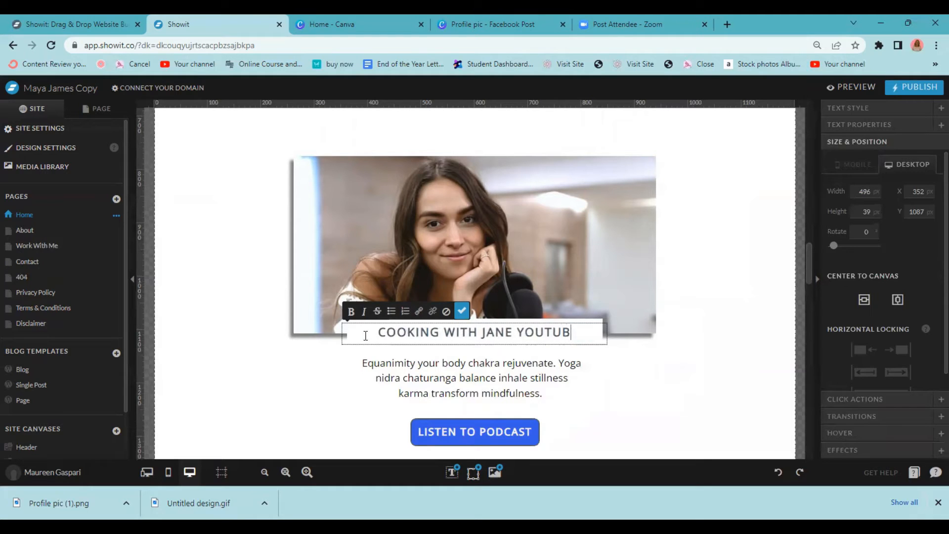
pyautogui.write('E CHANNEL')
pyautogui.press('Escape')
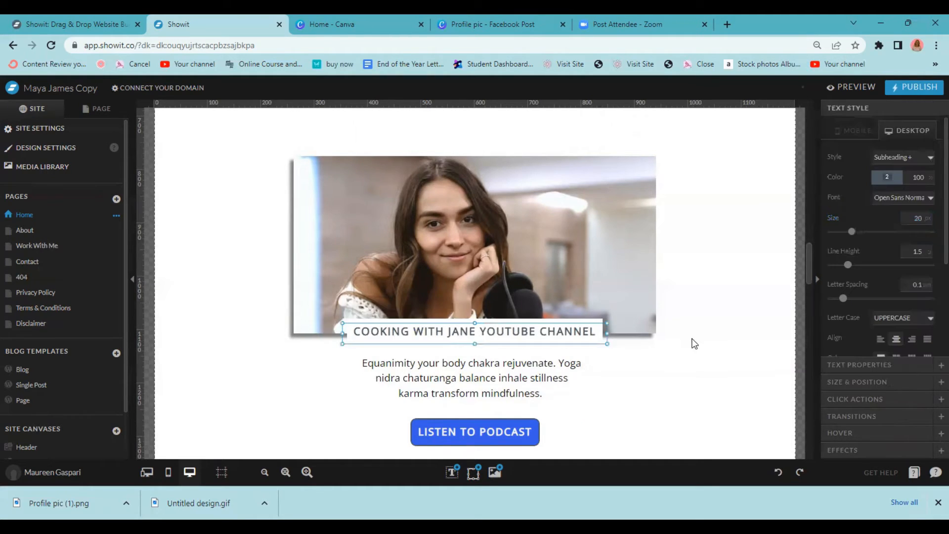
# Swap the podcast photo for the Untitled design.gif animation and extend the image's upper edge slightly upward
pyautogui.click(459, 234)
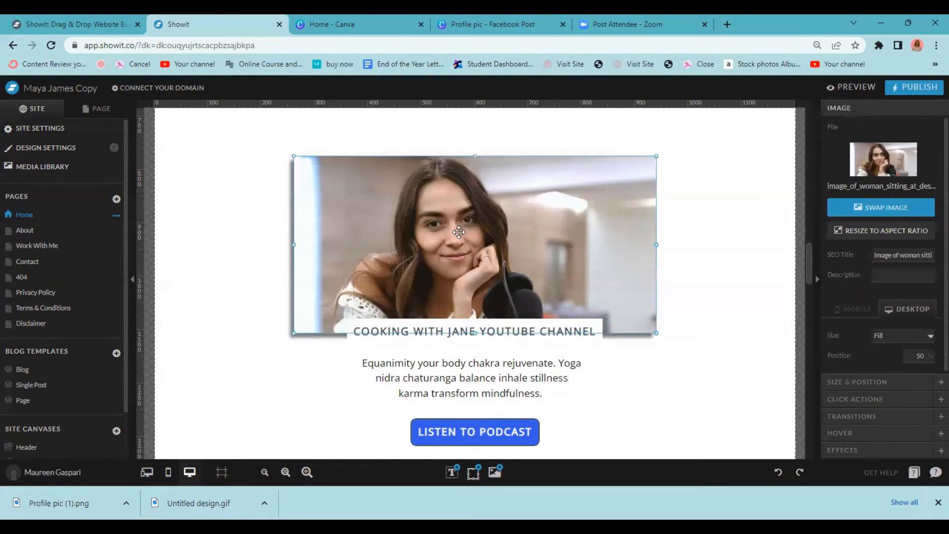
pyautogui.click(844, 213)
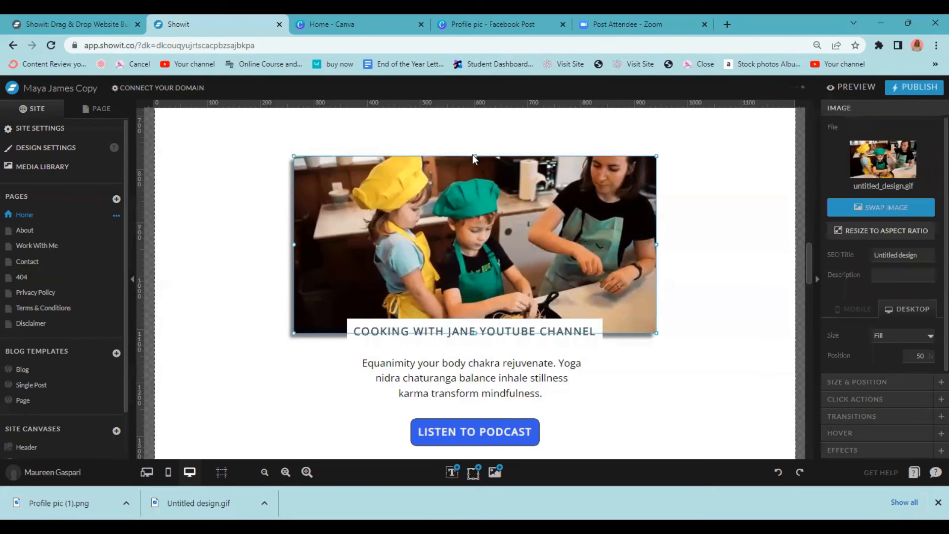
pyautogui.moveTo(475, 156); pyautogui.dragTo(477, 139)
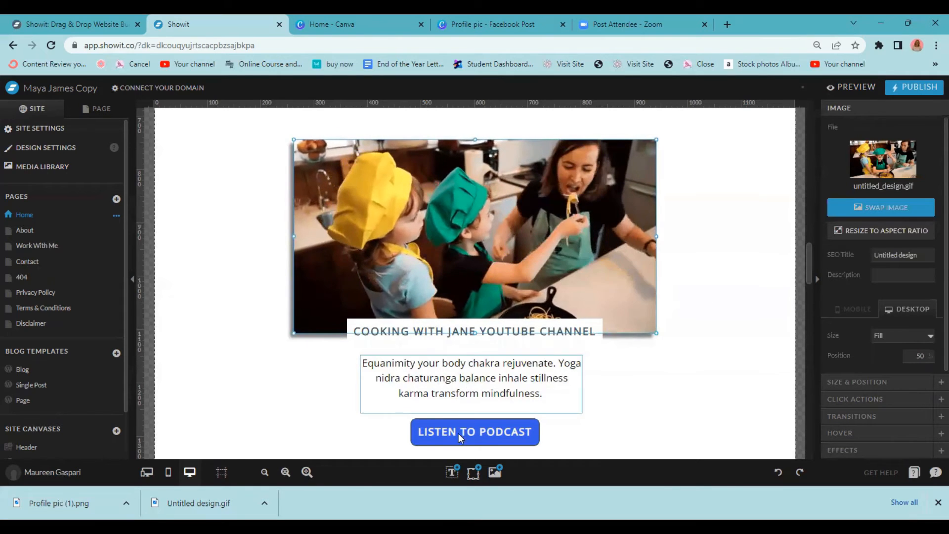
# Change the LISTEN TO PODCAST button text to CHECK IT OUT HERE
pyautogui.doubleClick(414, 431)
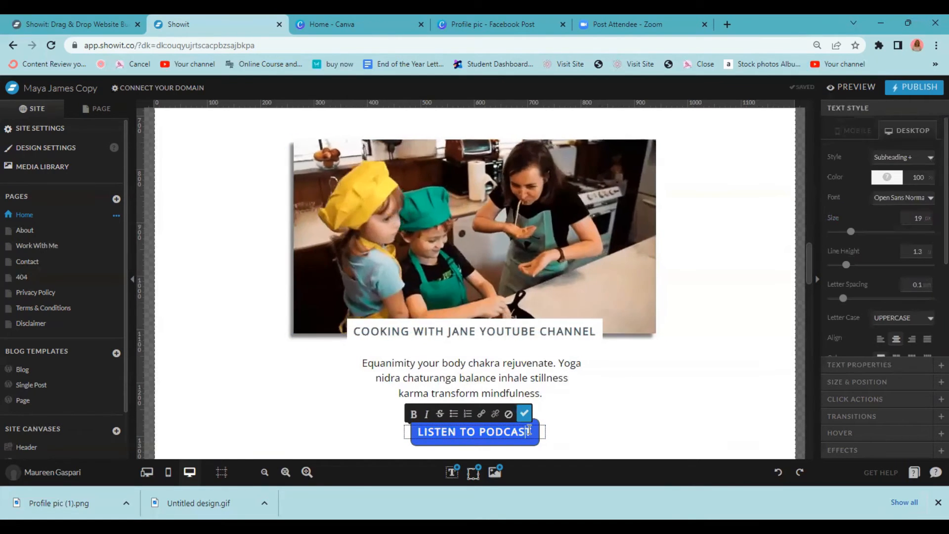
pyautogui.write('CHE')
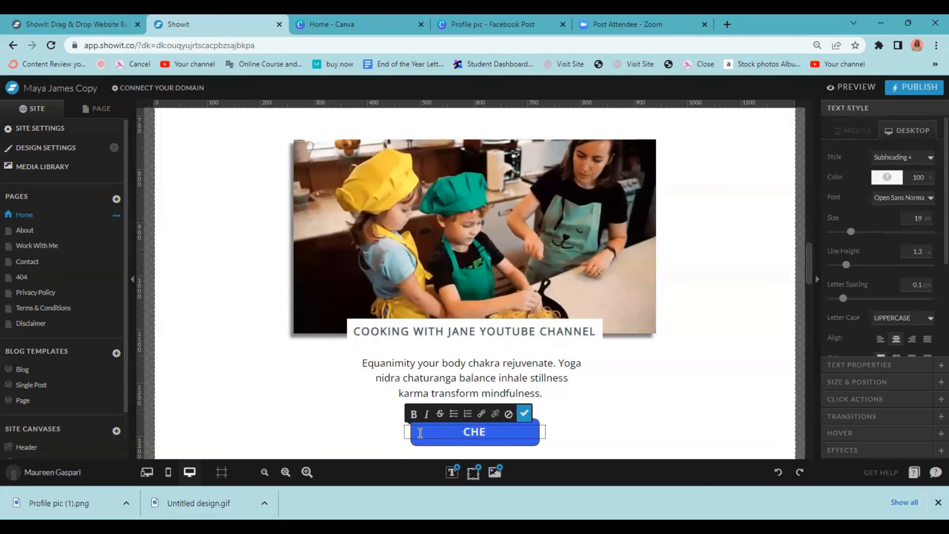
pyautogui.write('CK IT OUT HERE')
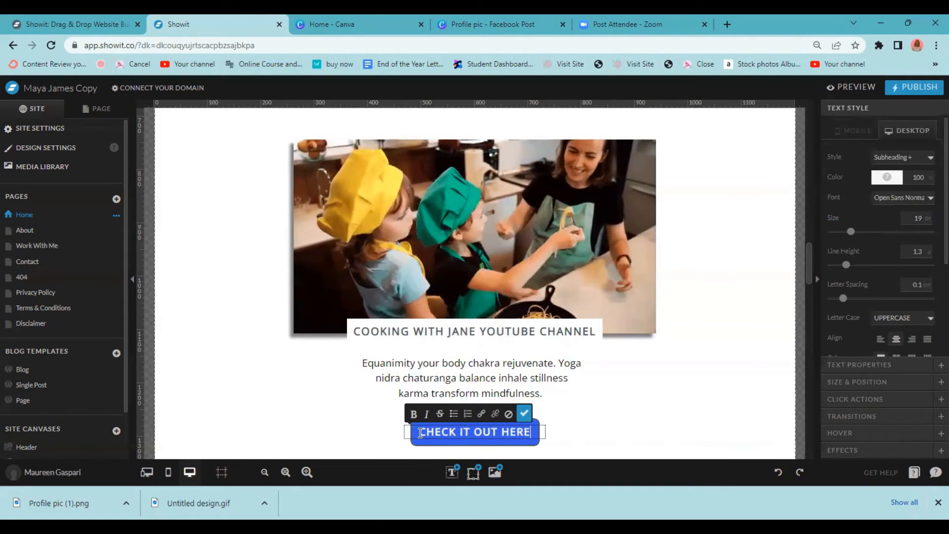
pyautogui.click(697, 369)
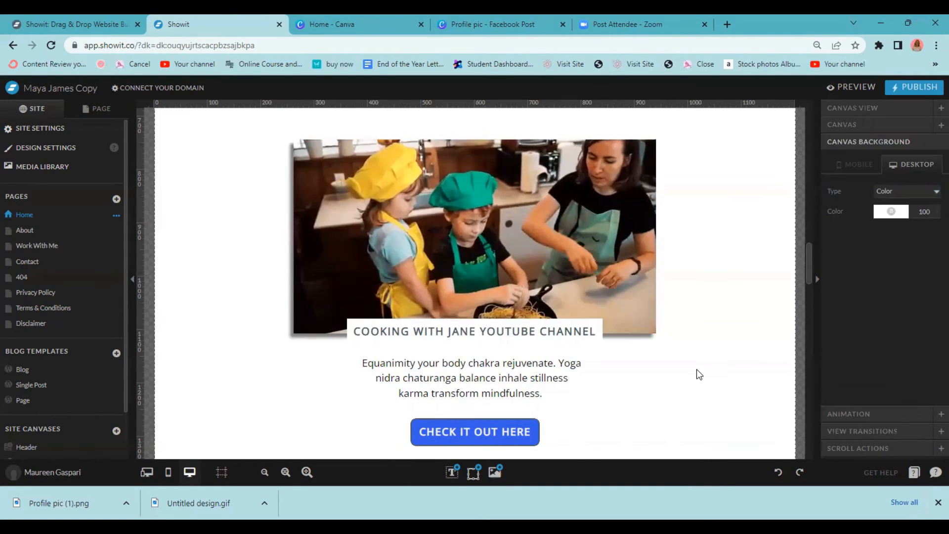
# Rewrite the welcome heading in the about section with the instructor's first name followed by "Your healthy kids cooking instructor"
pyautogui.scroll(-3, 682, 361)
pyautogui.scroll(-5, 654, 342)
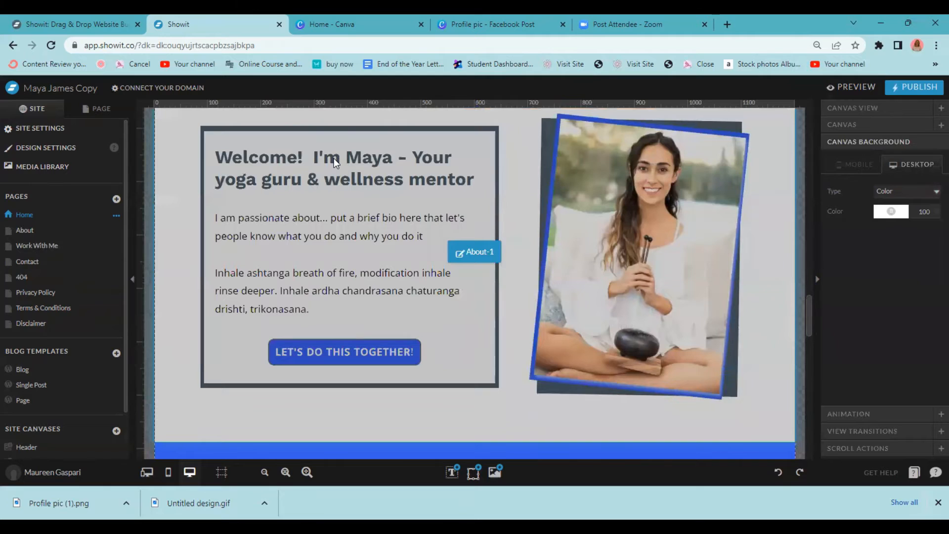
pyautogui.click(344, 155)
pyautogui.doubleClick(349, 156)
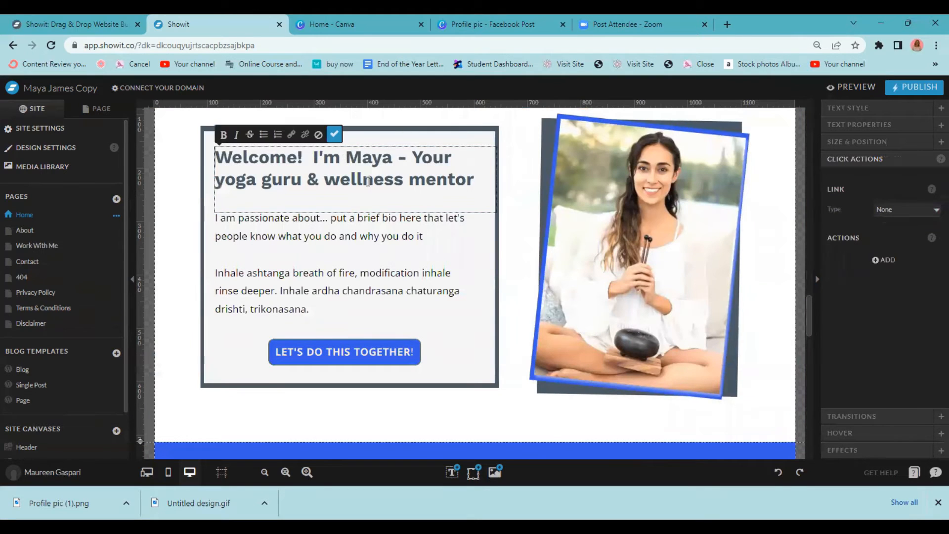
pyautogui.moveTo(348, 156); pyautogui.dragTo(481, 179)
pyautogui.write('Jane')
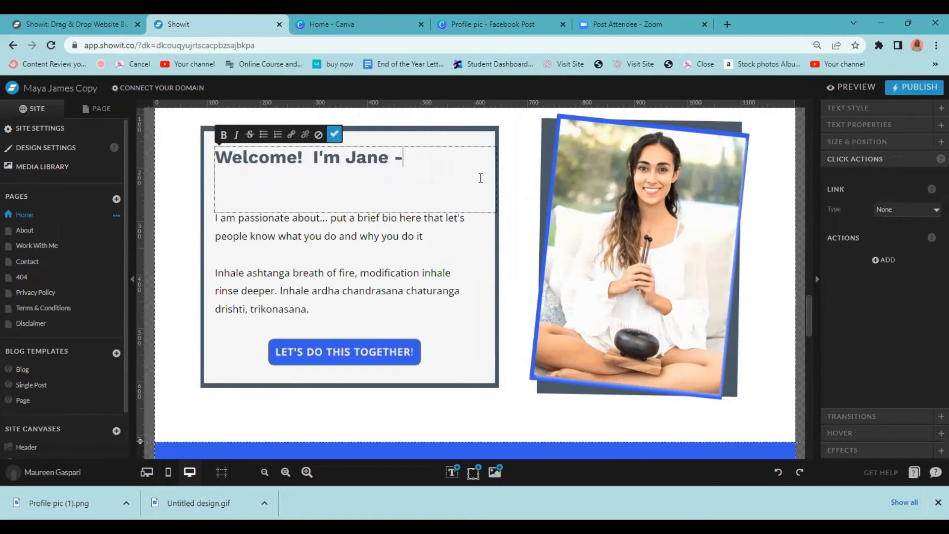
pyautogui.write(' - Your heal')
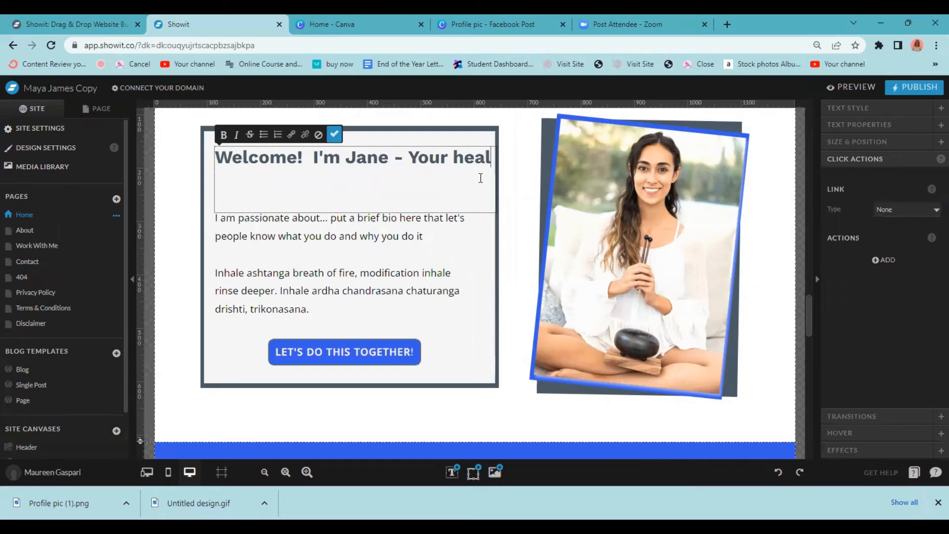
pyautogui.write('thy kids cooki')
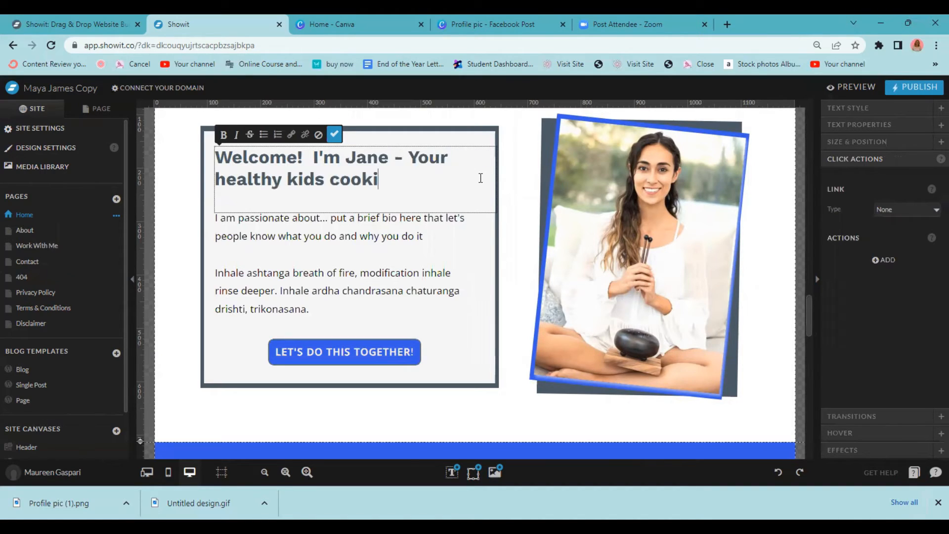
pyautogui.write('ng instructor')
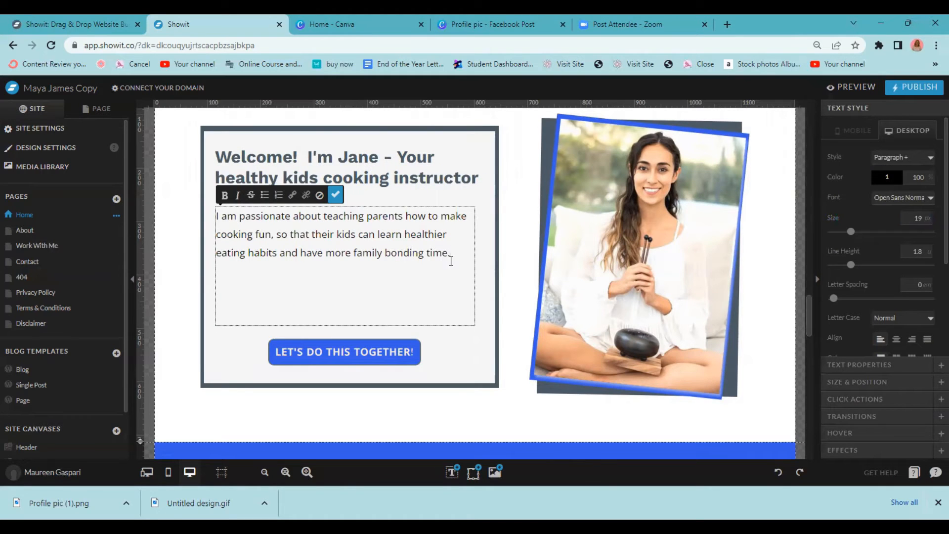
# Replace the bio with a paragraph about teaching parents how to make cooking fun for healthier eating and family bonding, and nudge it down slightly
pyautogui.click(422, 194)
pyautogui.moveTo(408, 227); pyautogui.dragTo(408, 233)
pyautogui.click(451, 365)
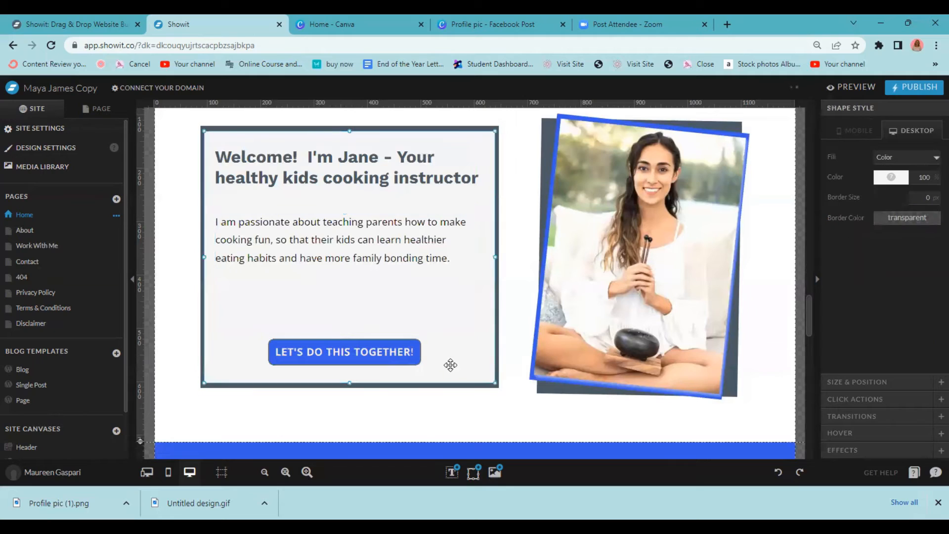
# Move the LET'S DO THIS TOGETHER! button shape and its text up closer to the bio paragraph
pyautogui.click(356, 349)
pyautogui.moveTo(356, 348); pyautogui.dragTo(353, 312)
pyautogui.moveTo(343, 350); pyautogui.dragTo(341, 314)
# Change the about section's button text to LEARN MORE ABOUT ME
pyautogui.doubleClick(404, 312)
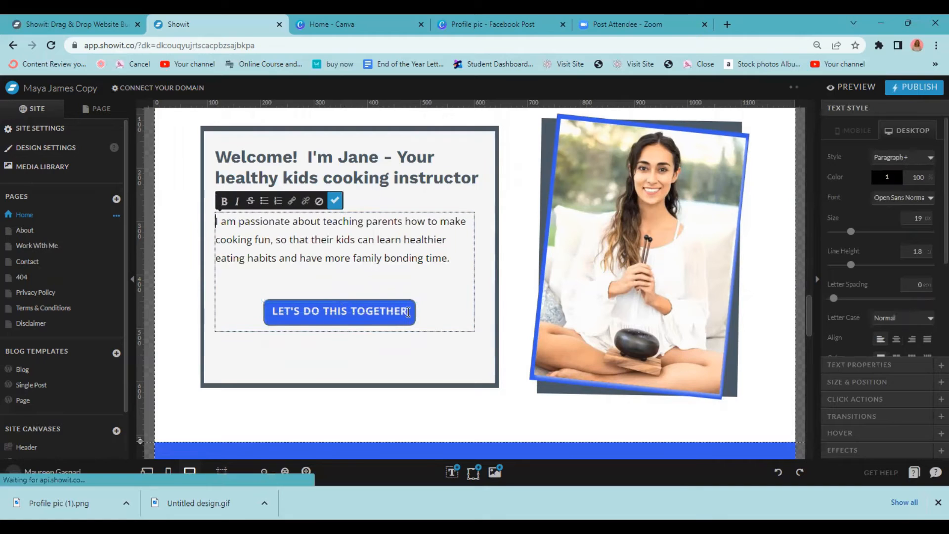
pyautogui.write('LE')
pyautogui.write('AR')
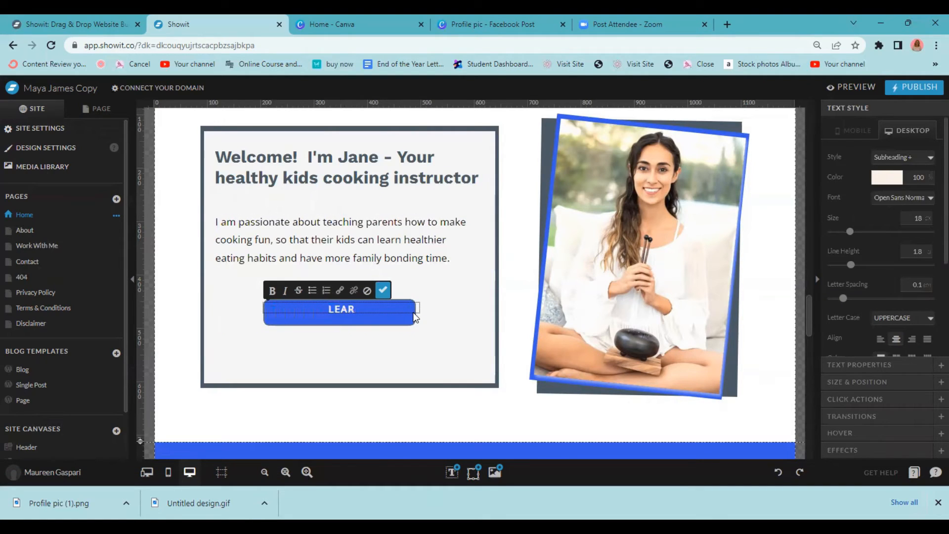
pyautogui.write('N MORE ABOUT ME')
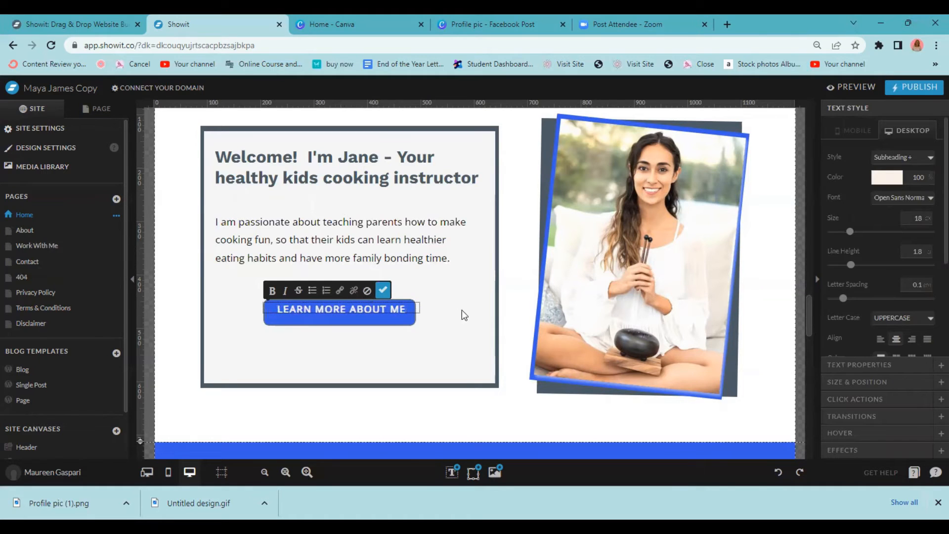
pyautogui.click(464, 315)
# Swap the tilted about photo for the uploaded pexels-rodnae picture of the woman holding two children at the kitchen table
pyautogui.click(880, 110)
pyautogui.click(879, 207)
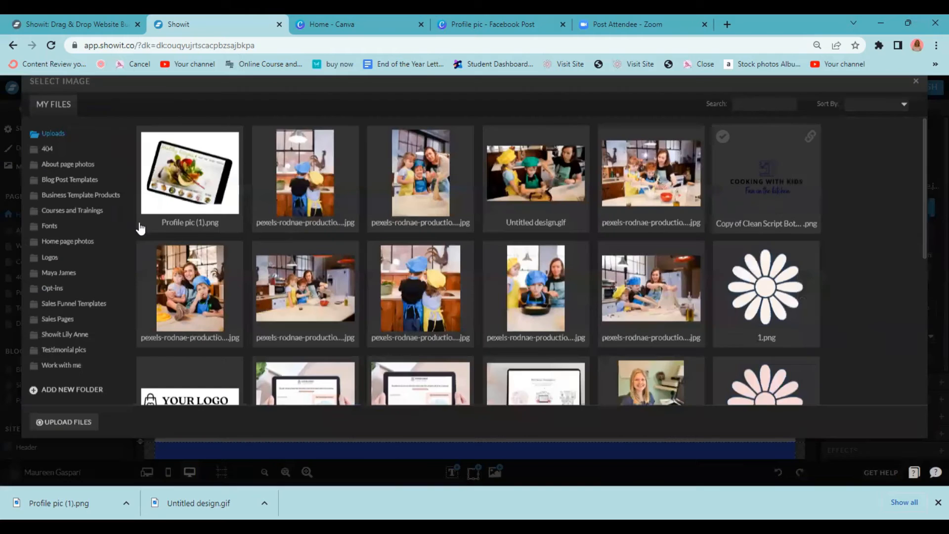
pyautogui.click(215, 320)
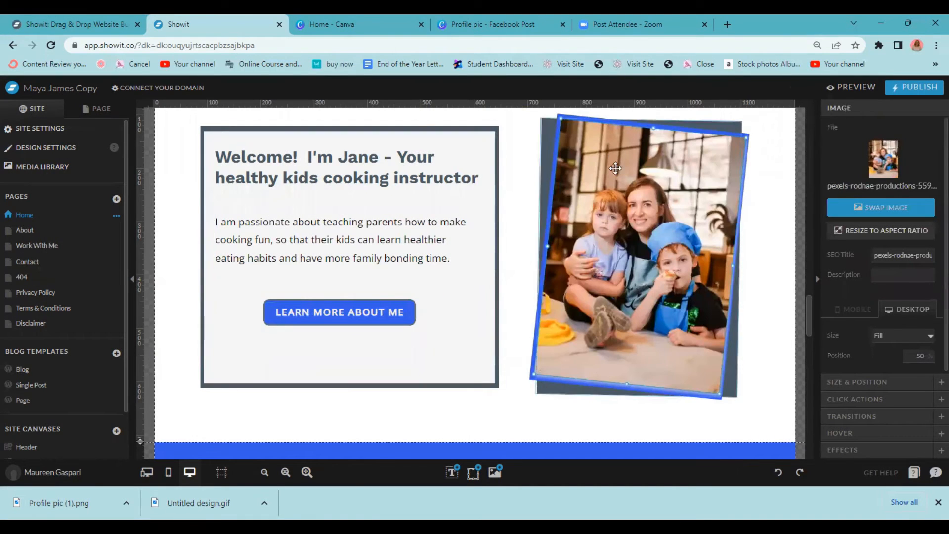
# Recolor the shape behind the tilted about photo to golden yellow, #debe1a
pyautogui.click(545, 145)
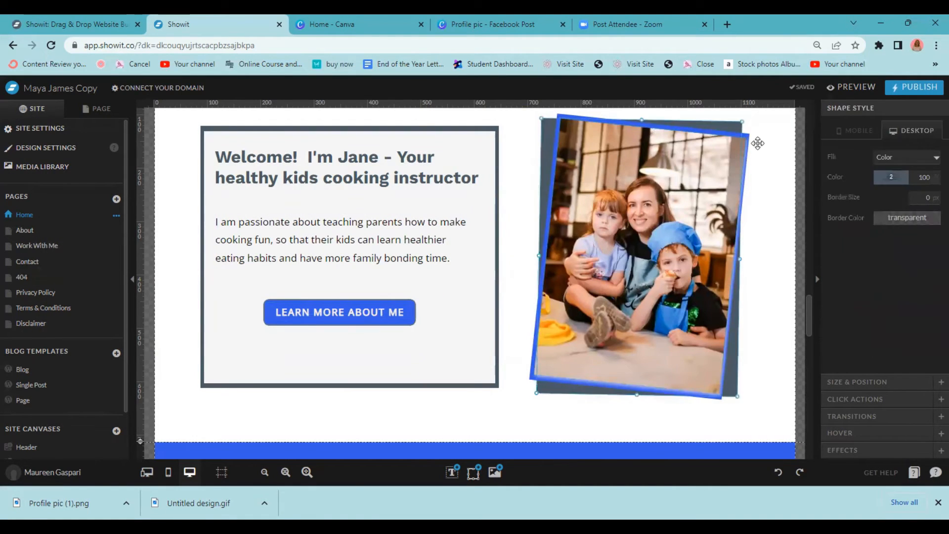
pyautogui.click(891, 177)
pyautogui.click(935, 257)
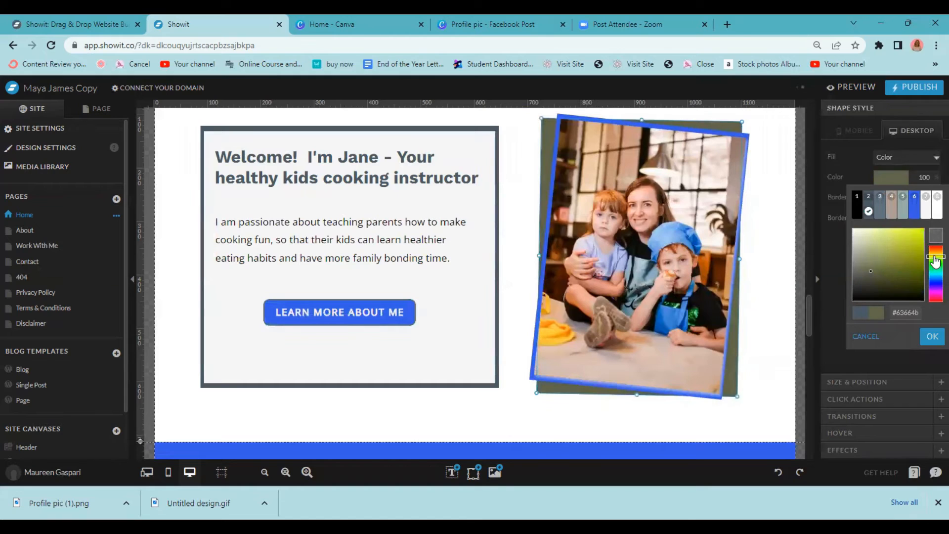
pyautogui.moveTo(935, 257); pyautogui.dragTo(935, 254)
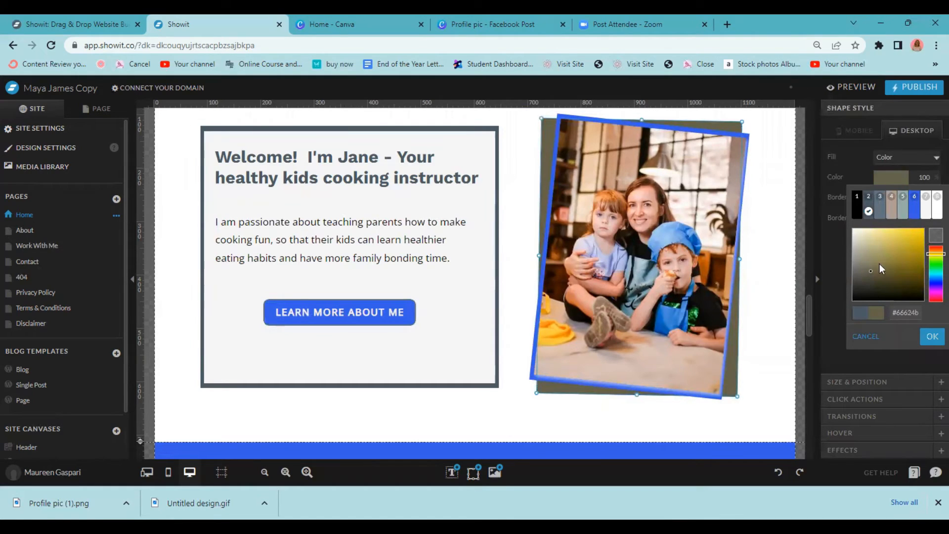
pyautogui.click(916, 238)
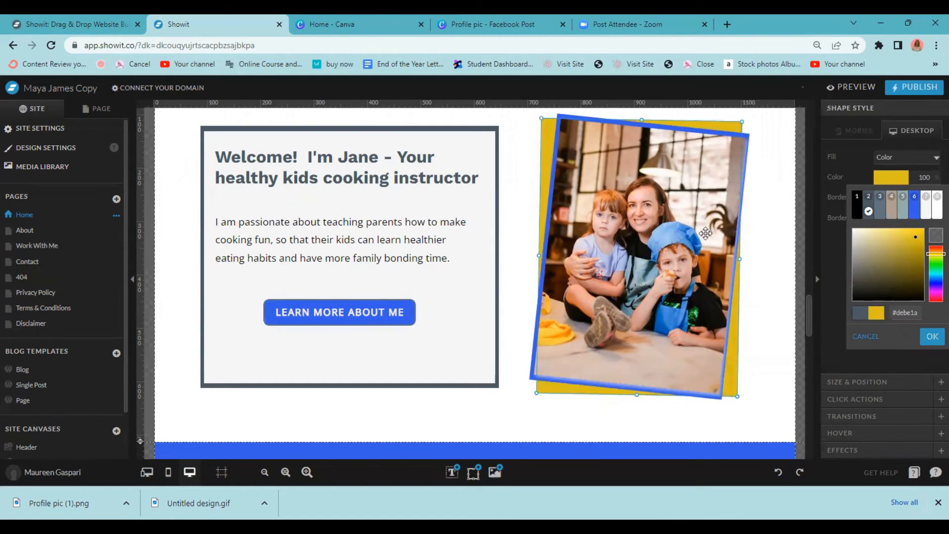
# Swap the testimonial photo for the uploaded pexels-karolina-grabowska picture of the curly-haired woman in glasses
pyautogui.scroll(-7, 328, 352)
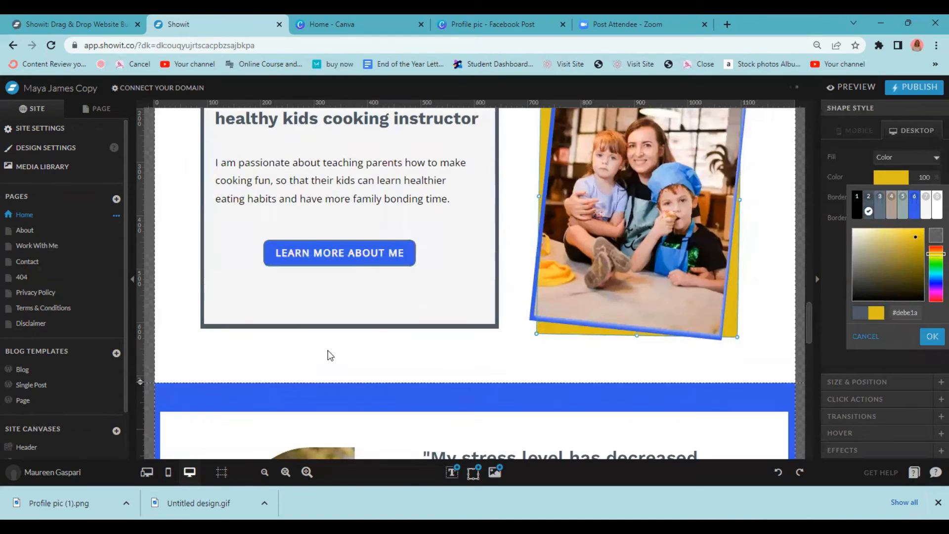
pyautogui.click(298, 215)
pyautogui.click(283, 223)
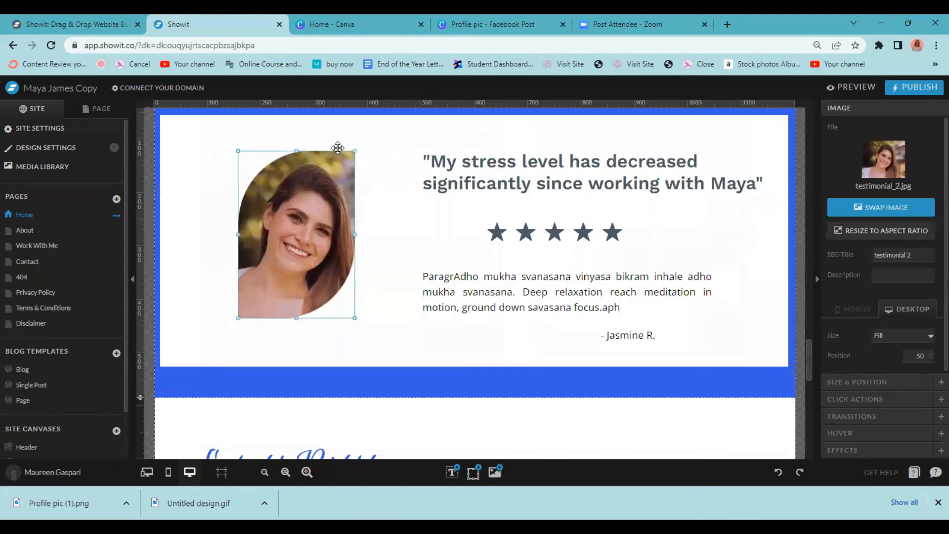
pyautogui.click(860, 213)
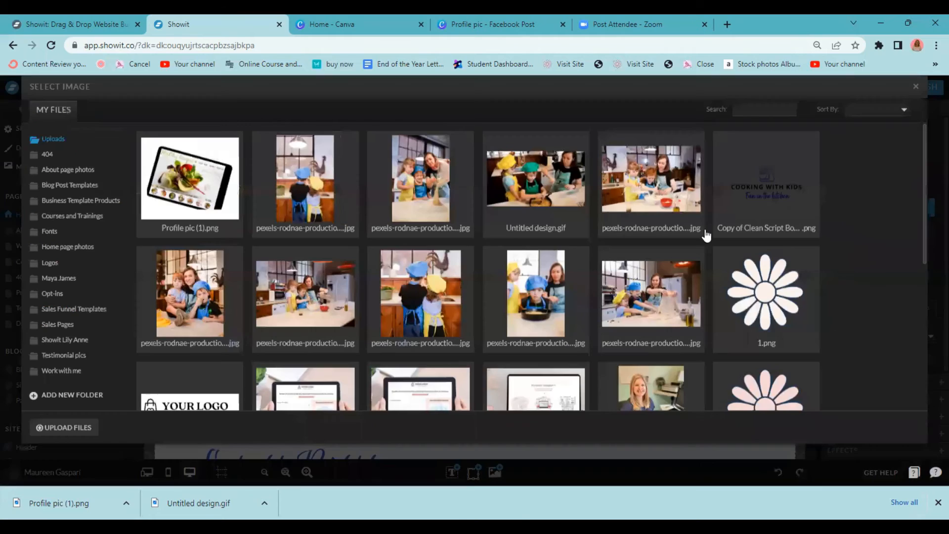
pyautogui.click(578, 265)
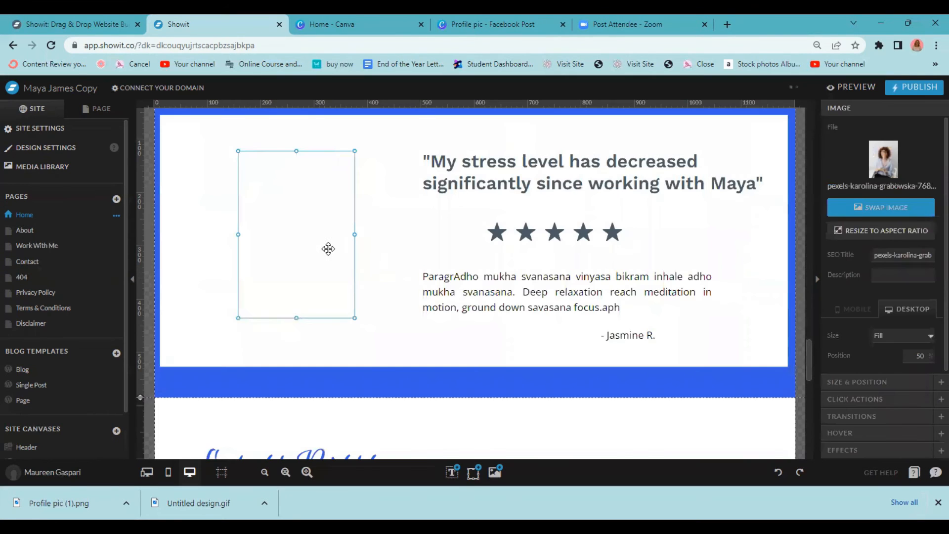
# Replace the testimonial heading with "My kids are actually eating brocolli now! Best course ever!
pyautogui.doubleClick(741, 193)
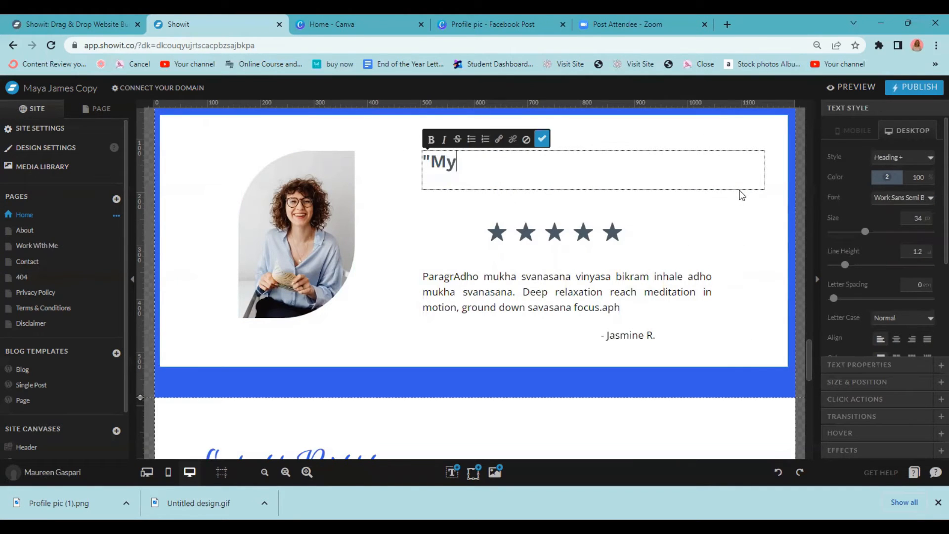
pyautogui.write('"My kids are ac')
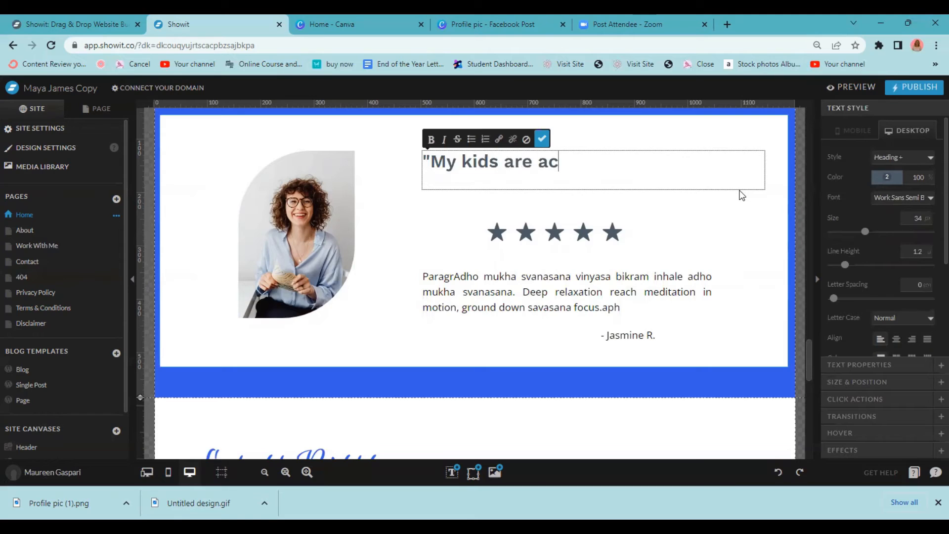
pyautogui.write('tually eating')
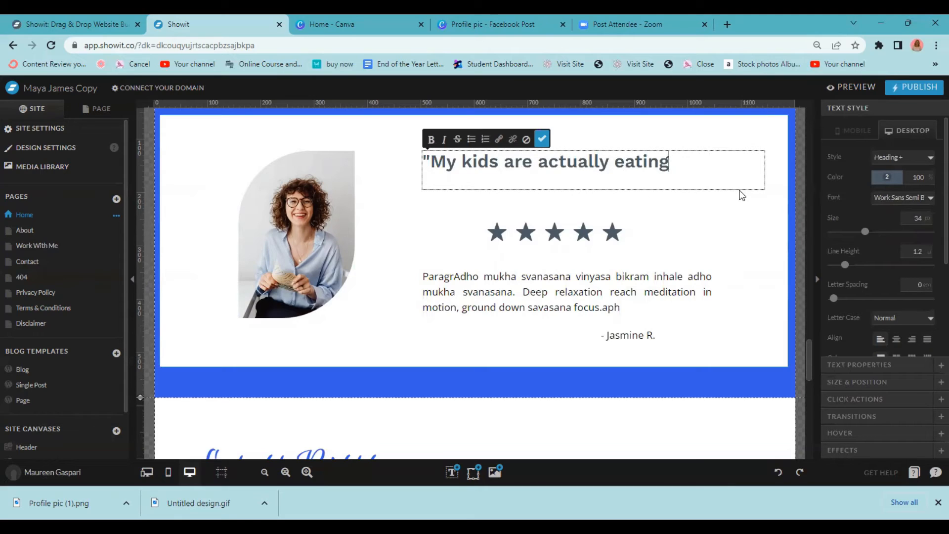
pyautogui.write(' brocolli now!')
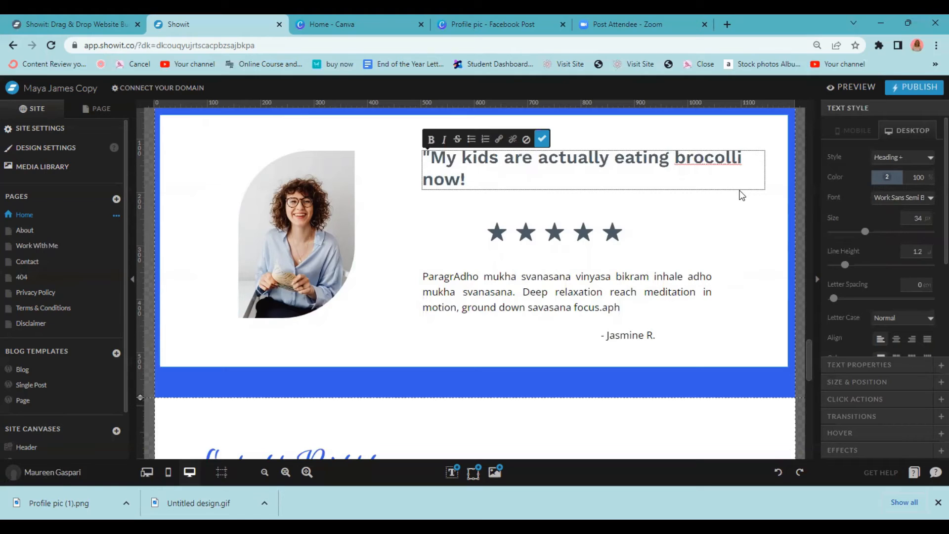
pyautogui.write('  Best course ever!')
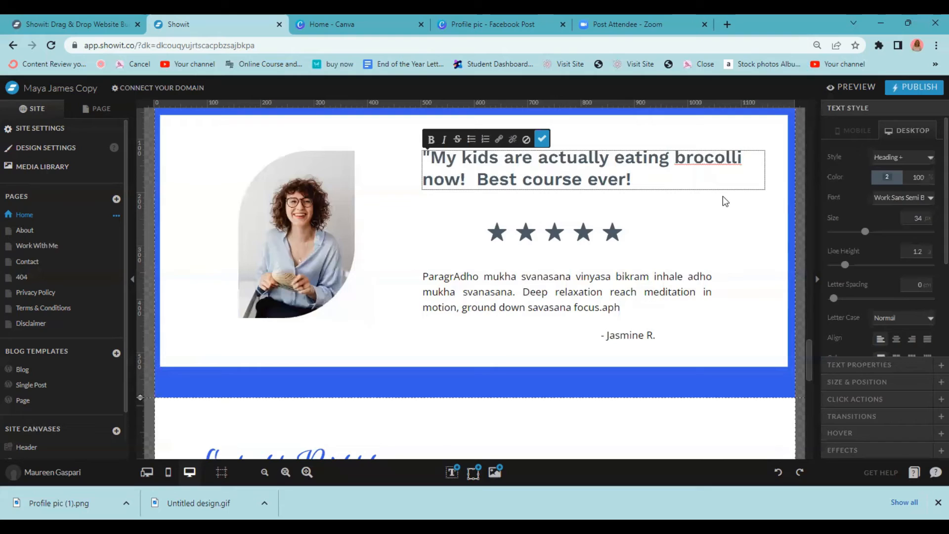
pyautogui.click(429, 282)
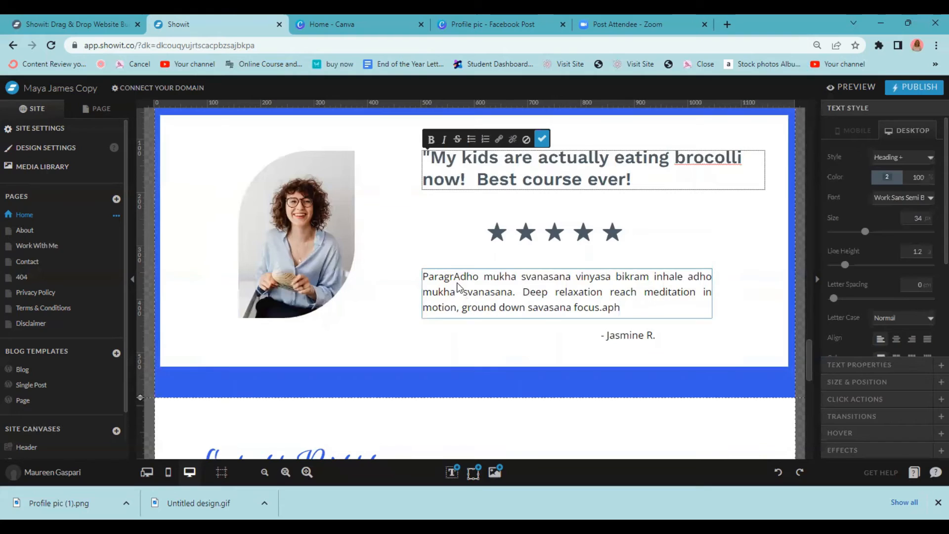
pyautogui.doubleClick(429, 277)
pyautogui.moveTo(429, 277); pyautogui.dragTo(674, 306)
pyautogui.click(618, 337)
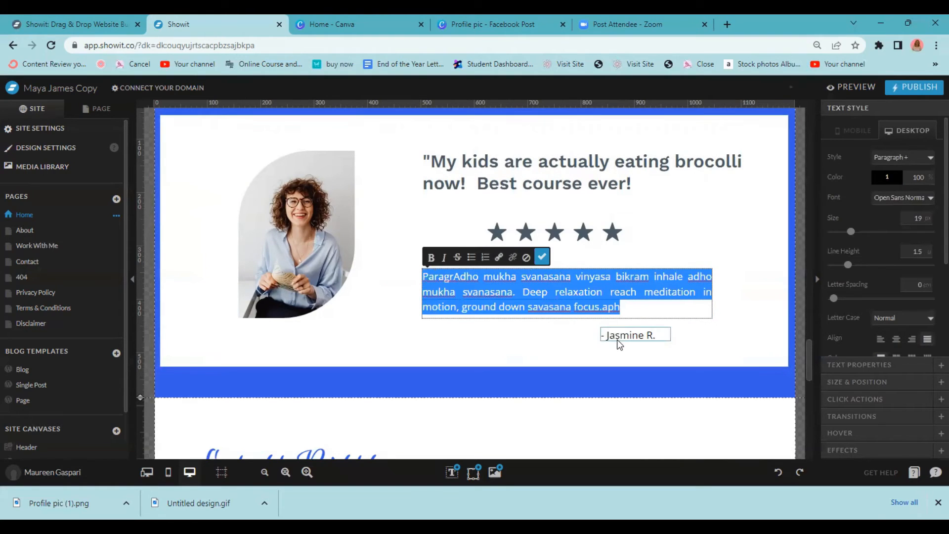
pyautogui.click(235, 134)
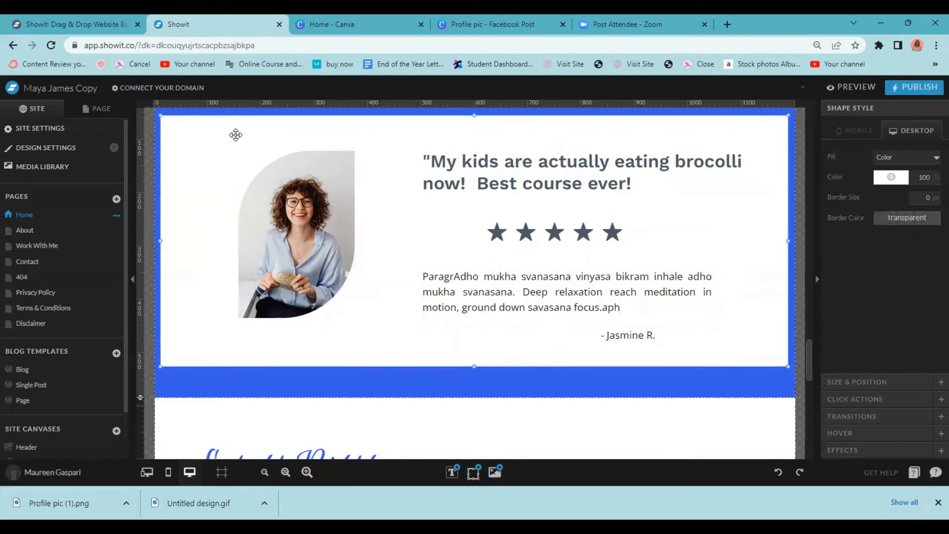
# Swap the Latest Posts photo for the uploaded pexels-rodnae picture of the child in a blue chef hat eating spaghetti
pyautogui.scroll(3, 184, 184)
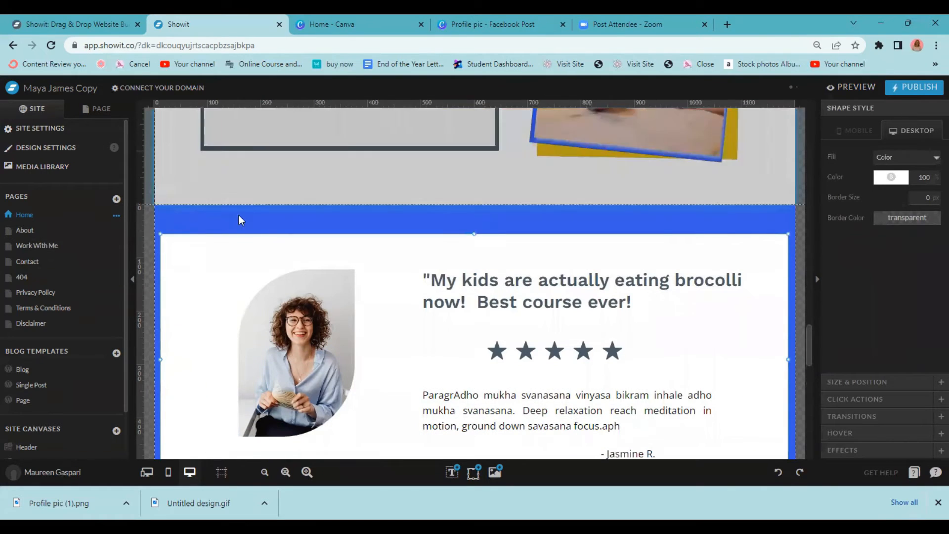
pyautogui.scroll(-9, 462, 316)
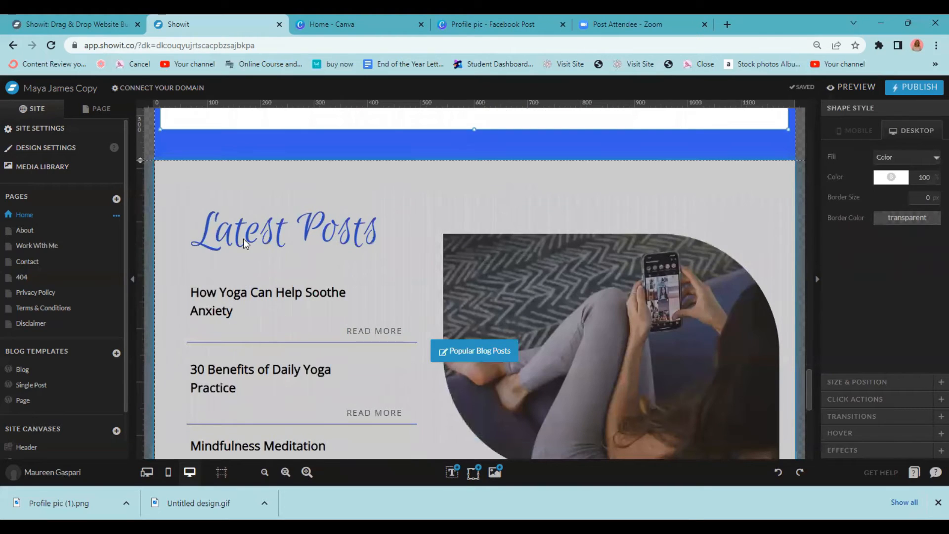
pyautogui.scroll(-2, 369, 300)
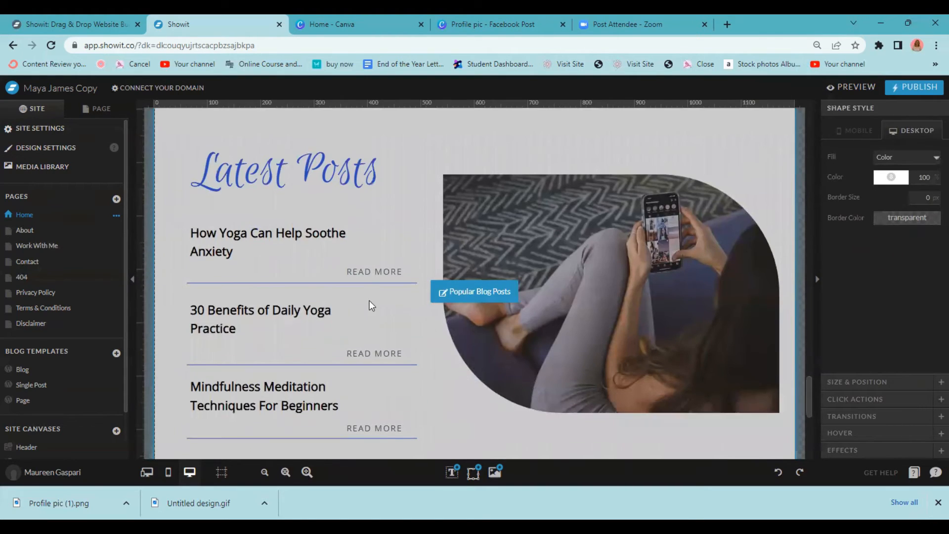
pyautogui.scroll(-2, 411, 334)
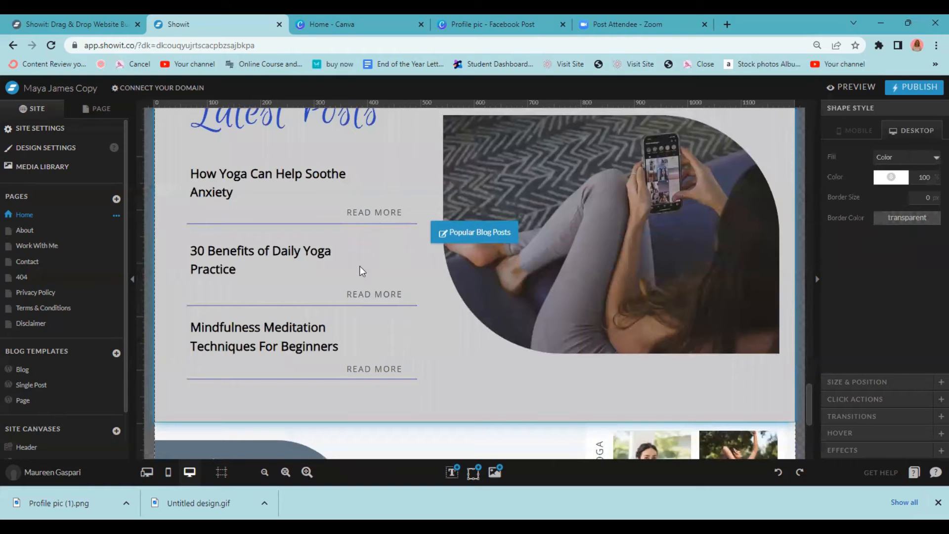
pyautogui.click(579, 173)
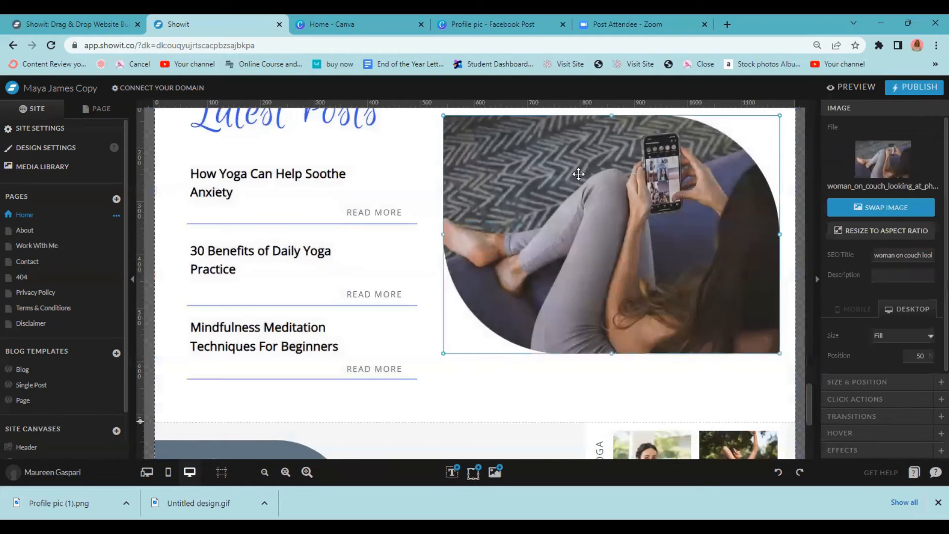
pyautogui.click(904, 206)
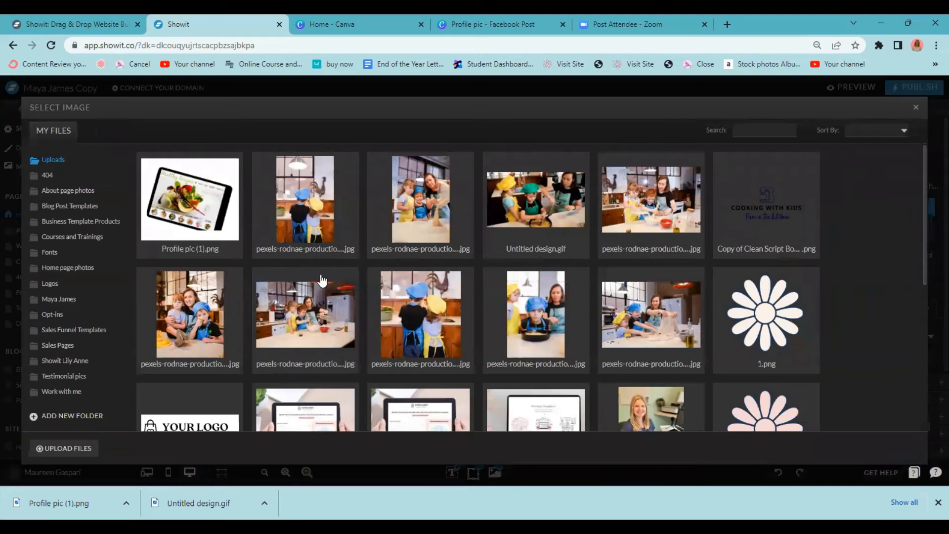
pyautogui.click(512, 313)
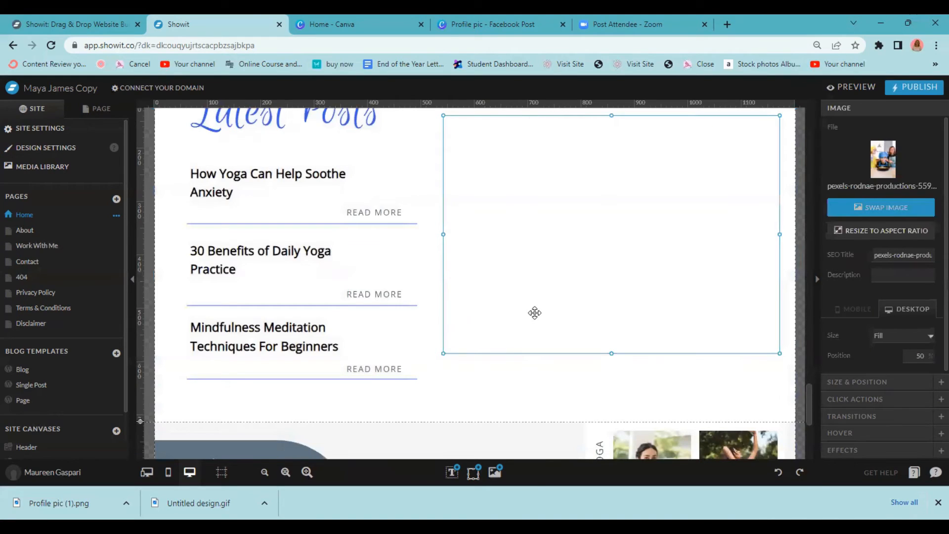
pyautogui.click(503, 384)
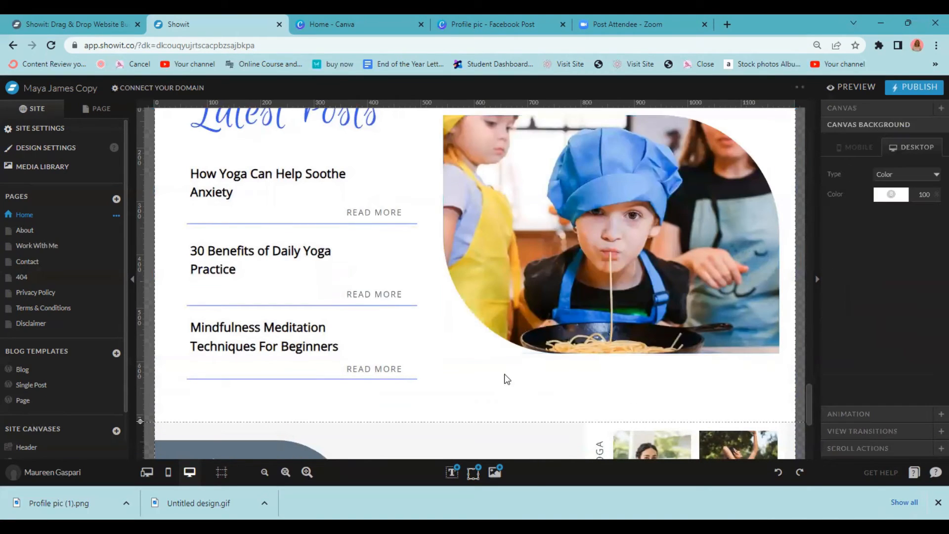
# Open the footer site canvas for editing
pyautogui.click(374, 369)
pyautogui.scroll(-5, 426, 222)
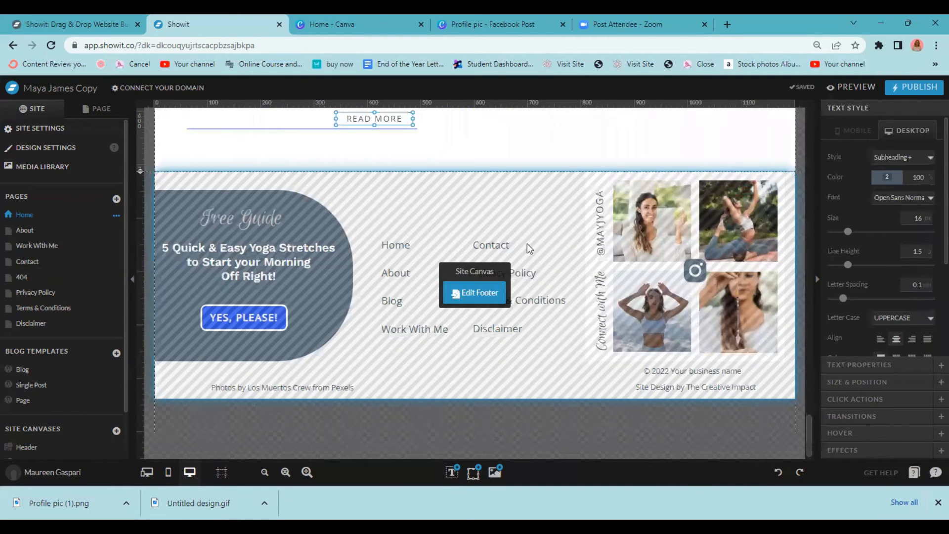
pyautogui.scroll(-1, 482, 239)
pyautogui.click(479, 287)
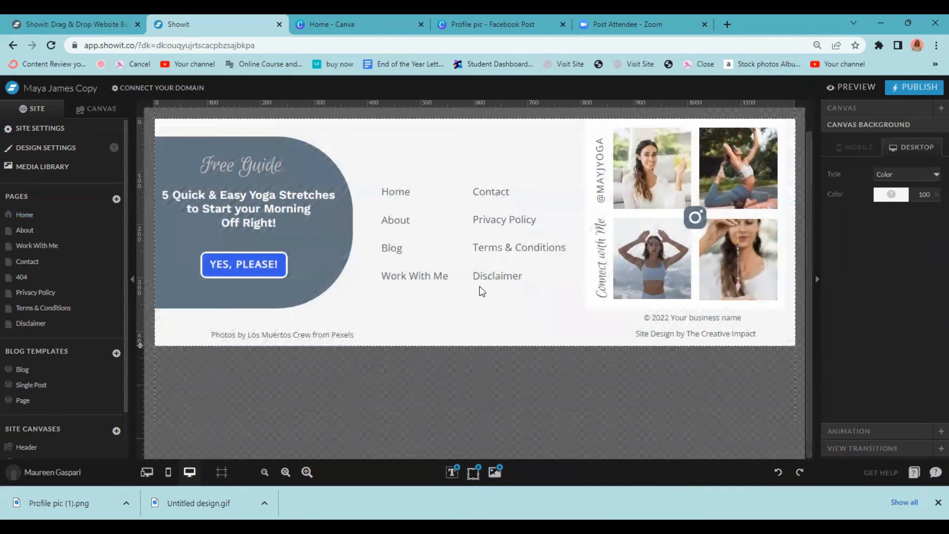
# Change the footer's Free Guide title to Free Recipe Guide
pyautogui.click(257, 204)
pyautogui.click(256, 166)
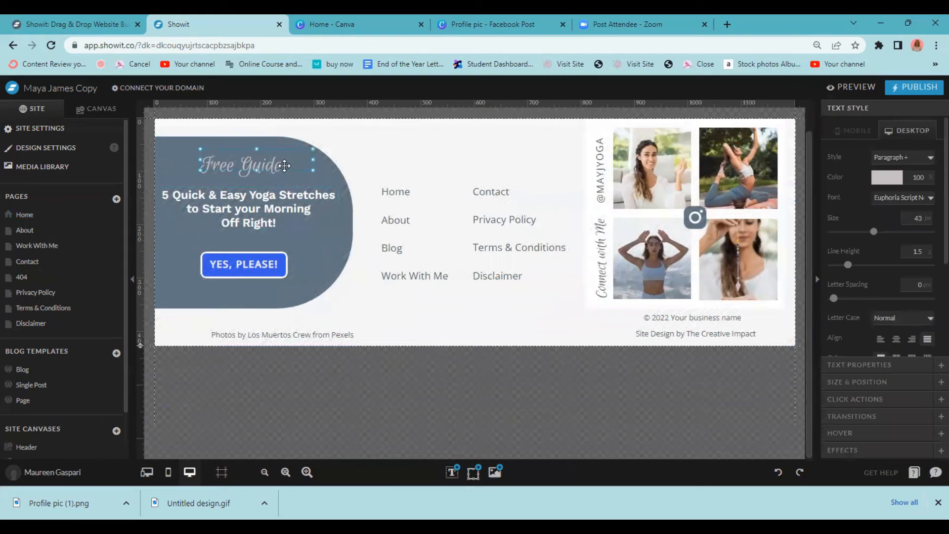
pyautogui.doubleClick(258, 163)
pyautogui.doubleClick(263, 161)
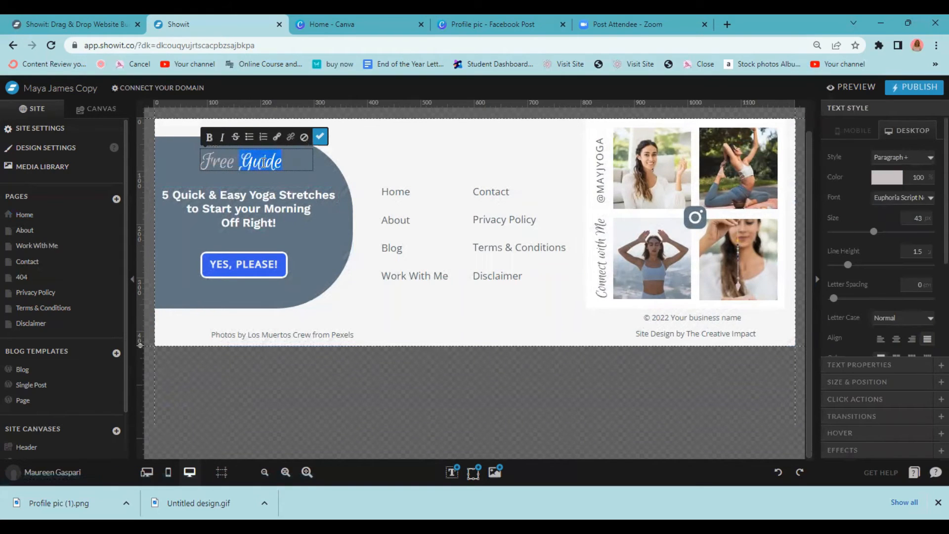
pyautogui.write('Resource Guid')
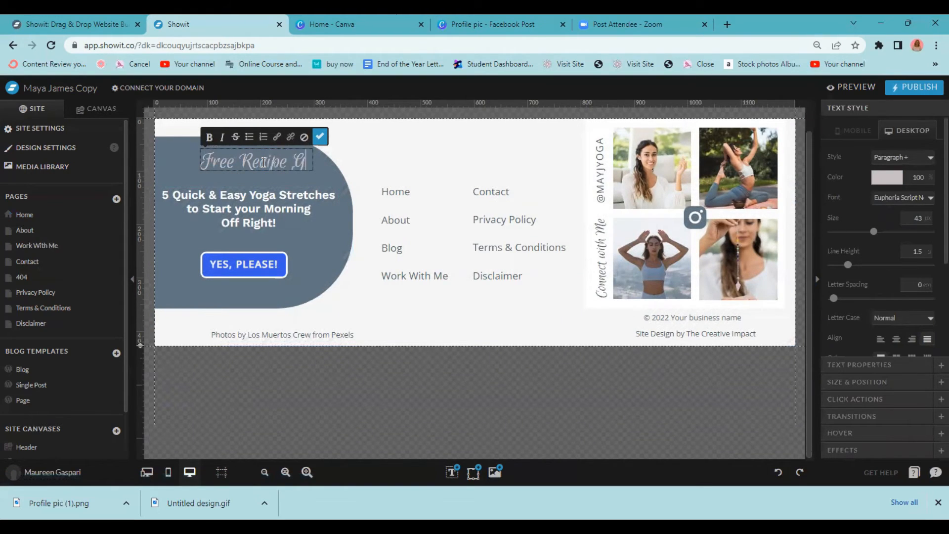
pyautogui.write('e')
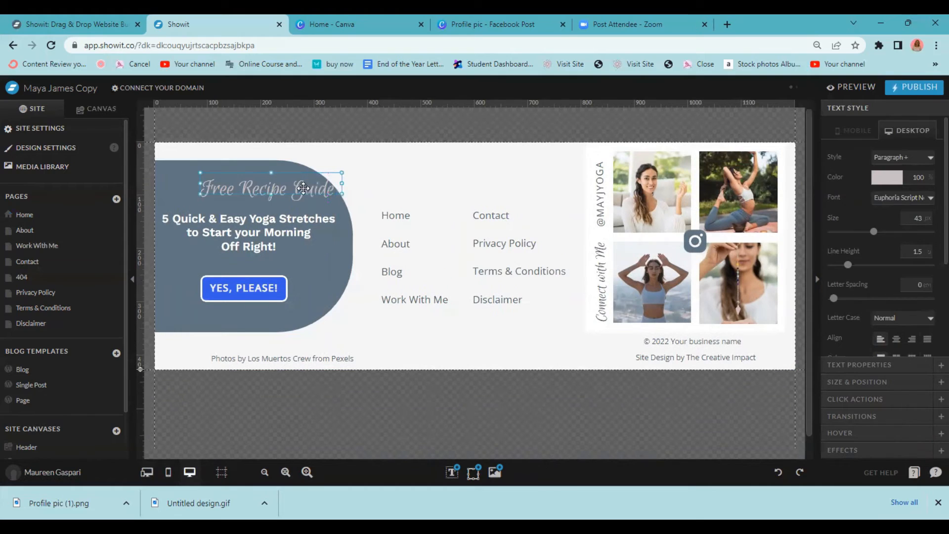
# Shift the Free Recipe Guide title left so it is centered above the subheading, and color it white
pyautogui.moveTo(287, 190)
pyautogui.mouseDown()
pyautogui.moveTo(262, 189)
pyautogui.moveTo(280, 191)
pyautogui.mouseUp()
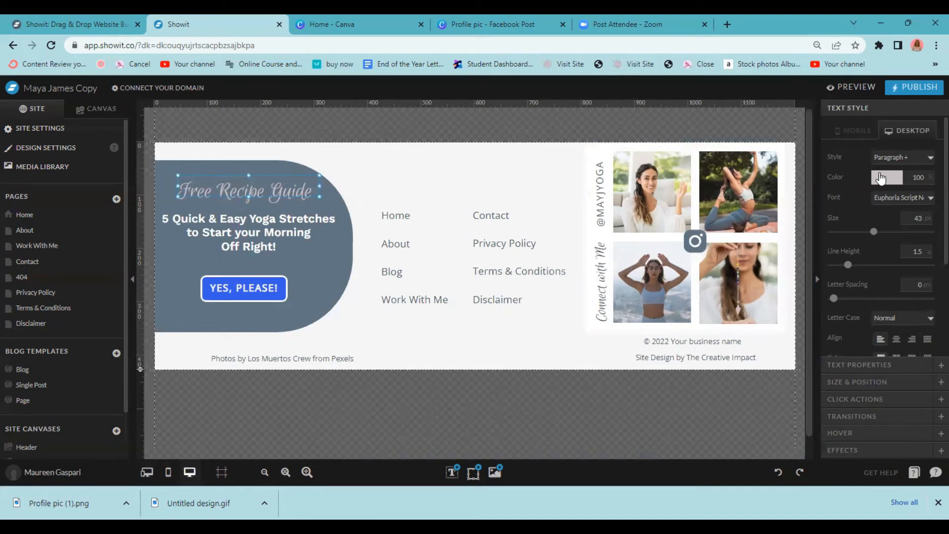
pyautogui.click(881, 178)
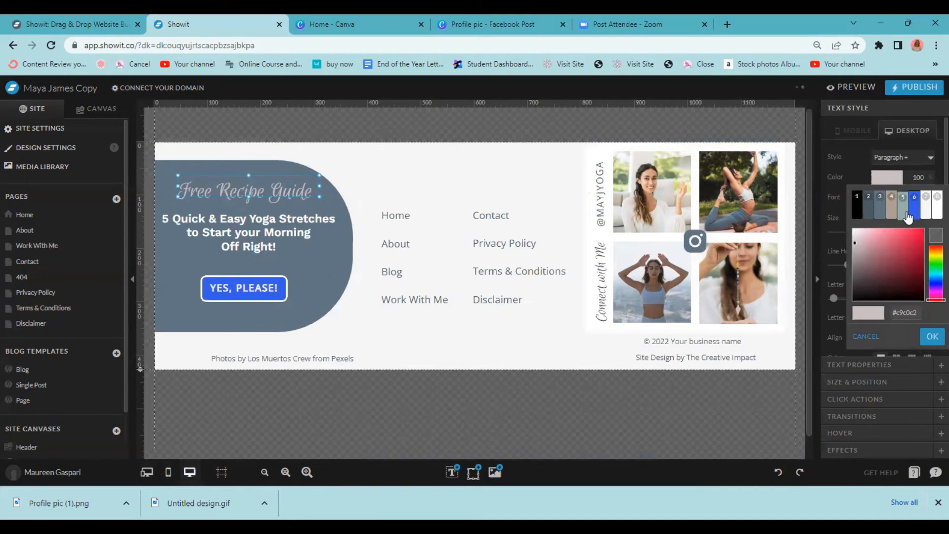
pyautogui.click(936, 212)
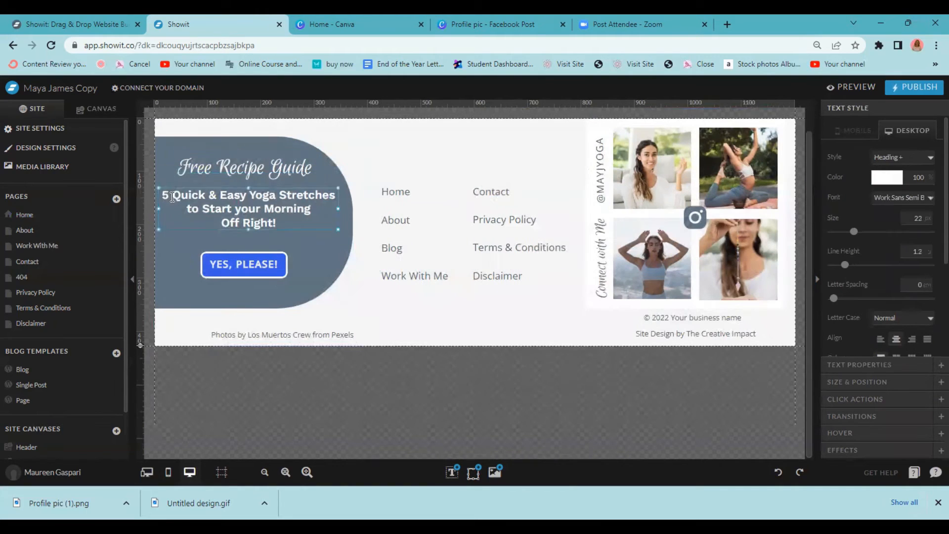
# Replace the footer's yoga stretches subheading with "Get access to our top 5 Kid-Approved Recipes for FREE"
pyautogui.scroll(-1, 289, 227)
pyautogui.doubleClick(289, 227)
pyautogui.moveTo(165, 195); pyautogui.dragTo(309, 220)
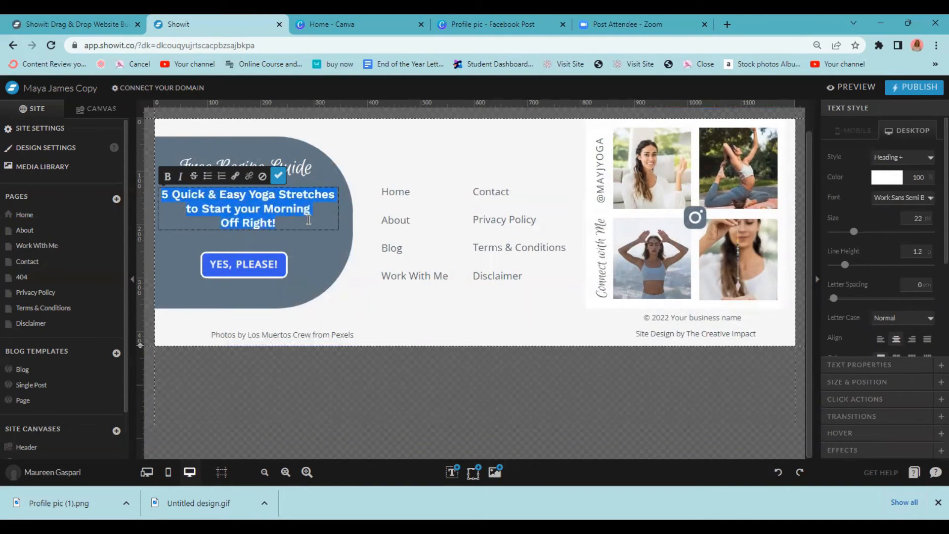
pyautogui.write('Get access to our top 5 Kid')
pyautogui.write('-Ap')
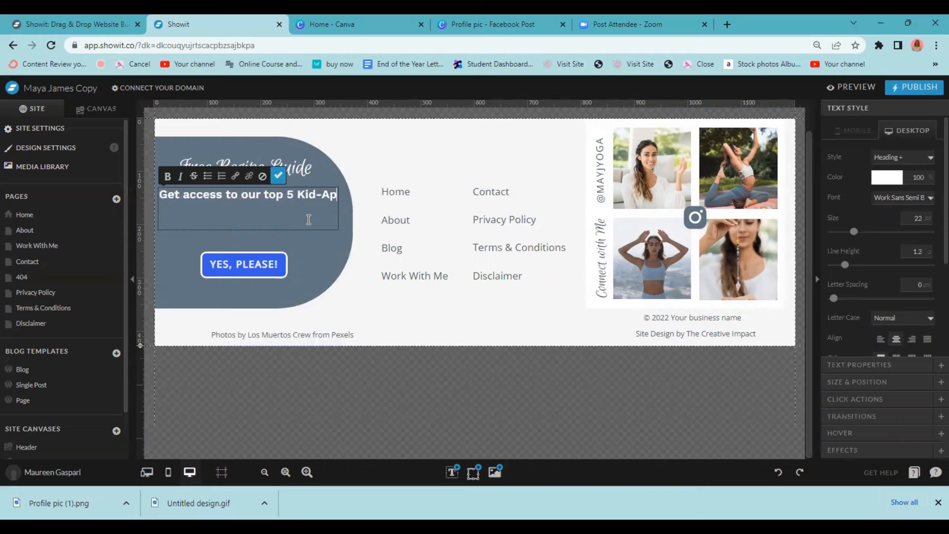
pyautogui.write('proved Recipes ')
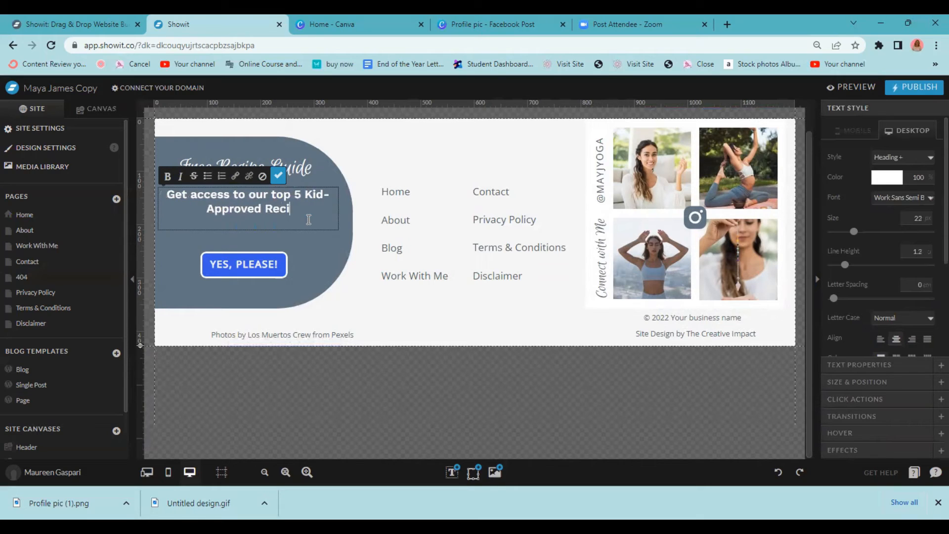
pyautogui.write('for FREE')
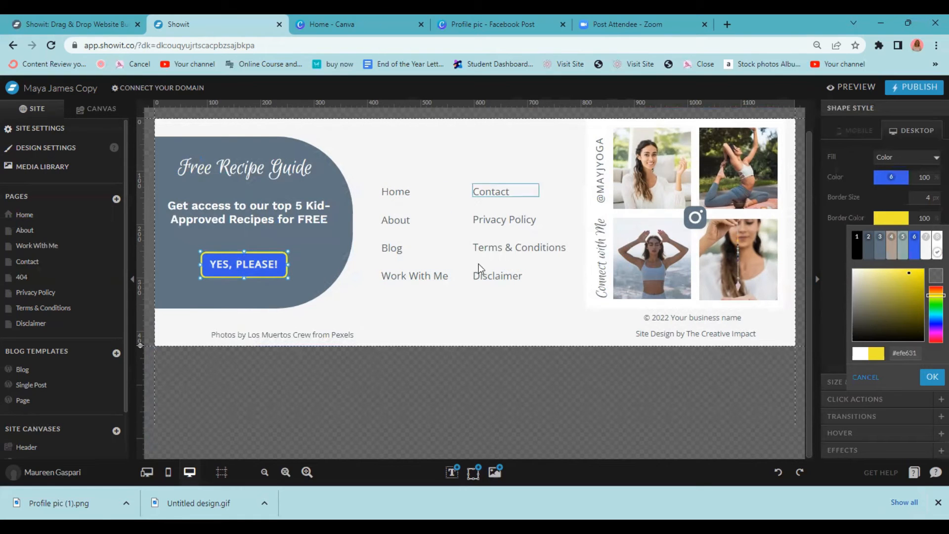
# Change the business name in the footer's copyright line to Cooking with Jane
pyautogui.click(682, 321)
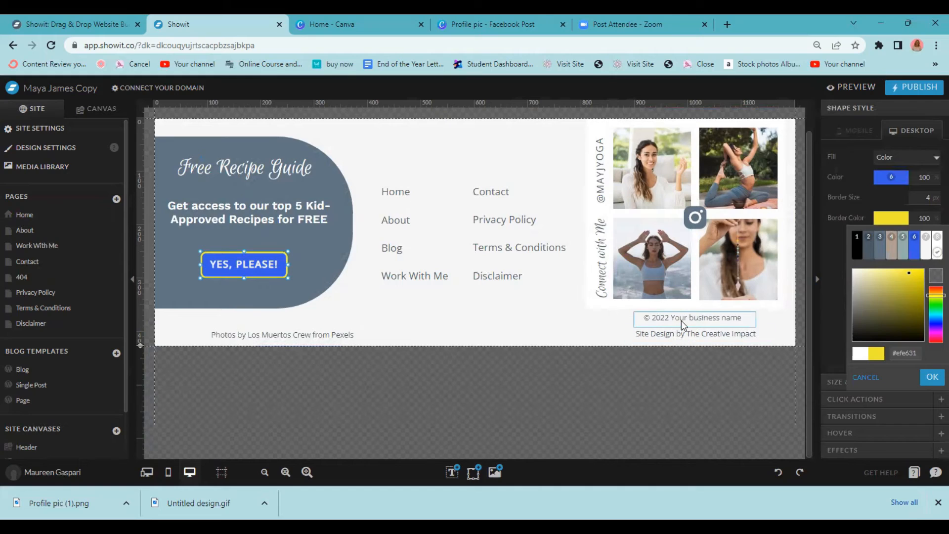
pyautogui.doubleClick(682, 320)
pyautogui.moveTo(671, 318); pyautogui.dragTo(744, 318)
pyautogui.write('Coo')
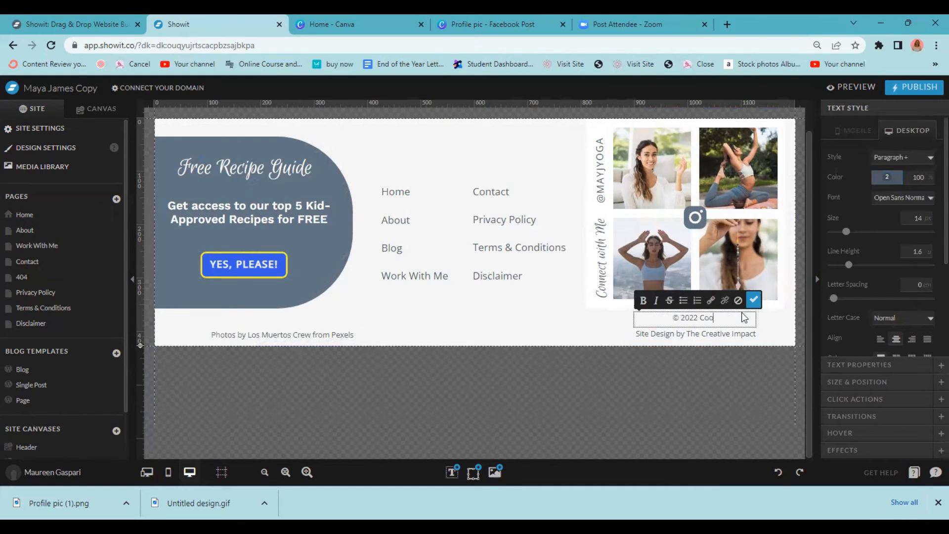
pyautogui.write('king with Jane')
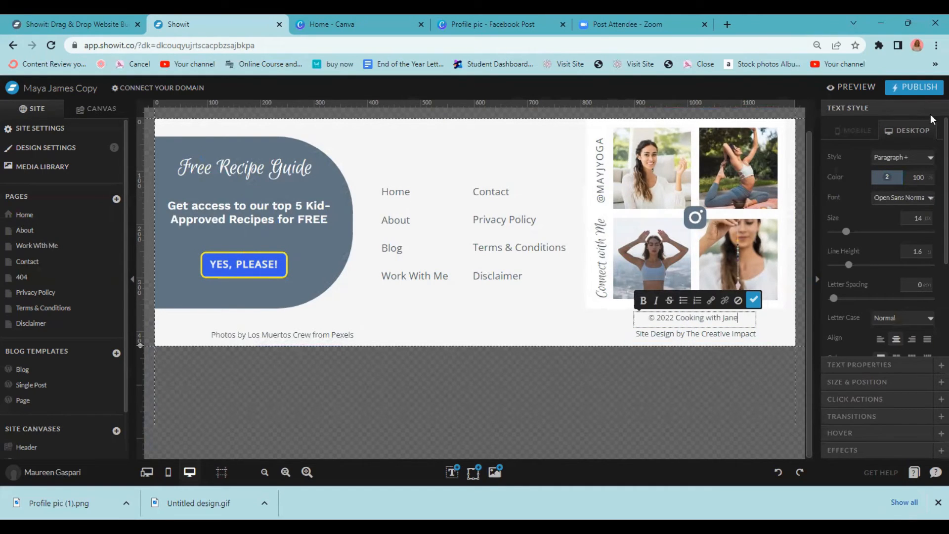
pyautogui.click(759, 326)
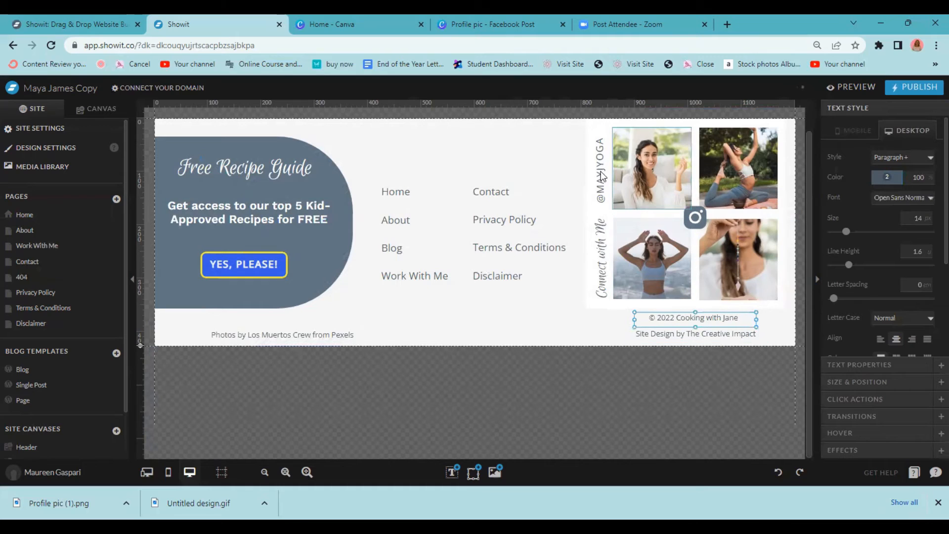
# Swap the upper two footer grid photos for the pexels-rodnae pictures of the family with the red bowl and the two kids seen from behind
pyautogui.click(655, 166)
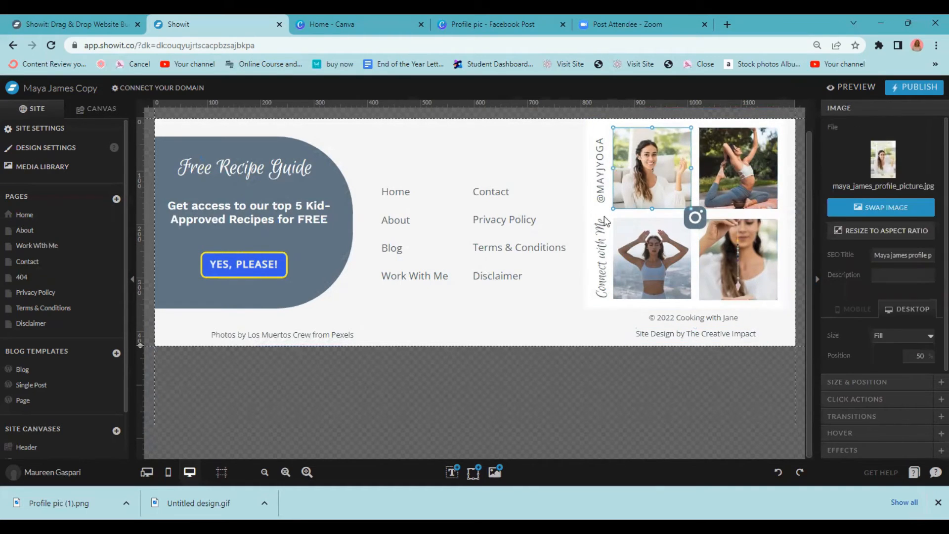
pyautogui.click(844, 204)
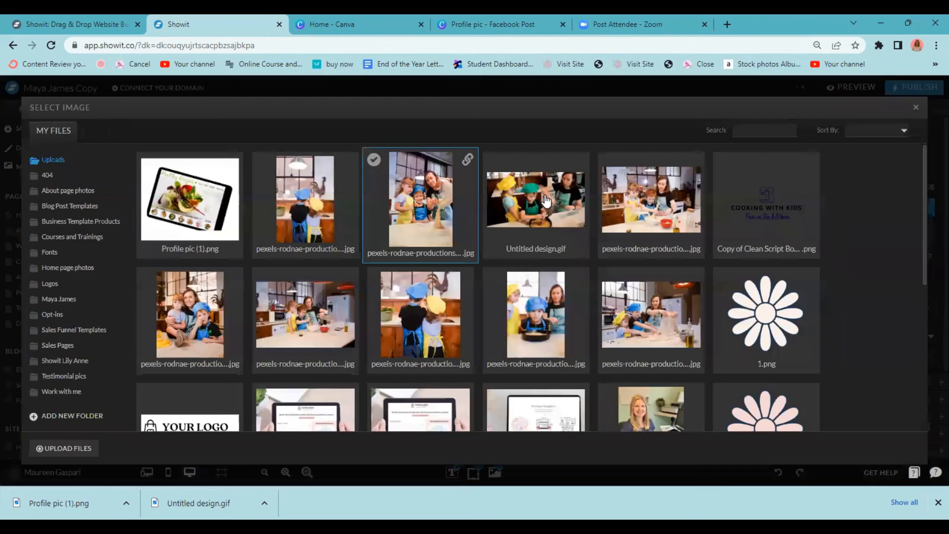
pyautogui.click(544, 200)
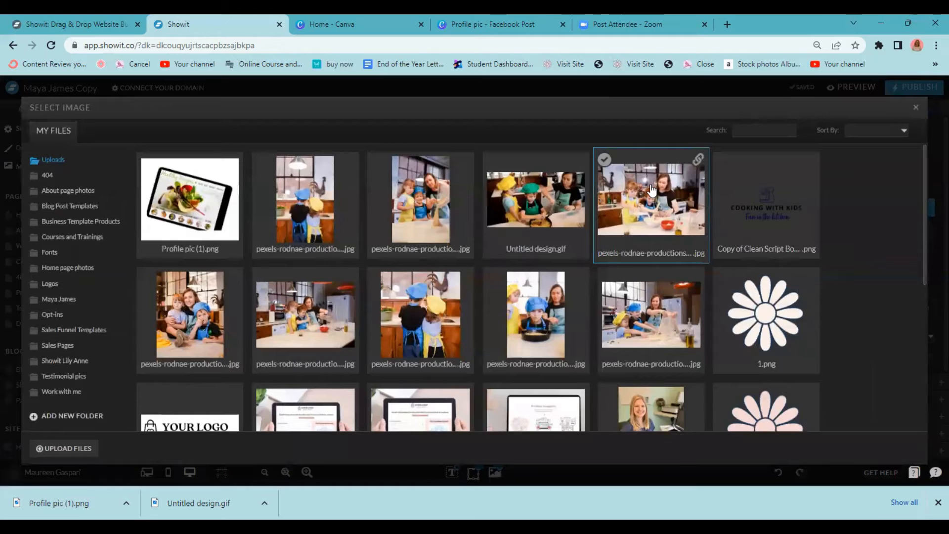
pyautogui.click(648, 185)
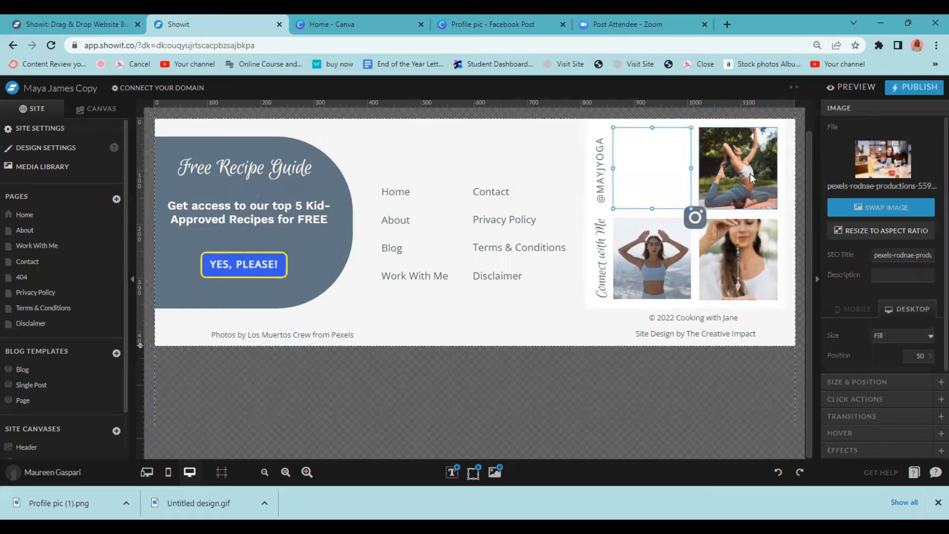
pyautogui.click(749, 173)
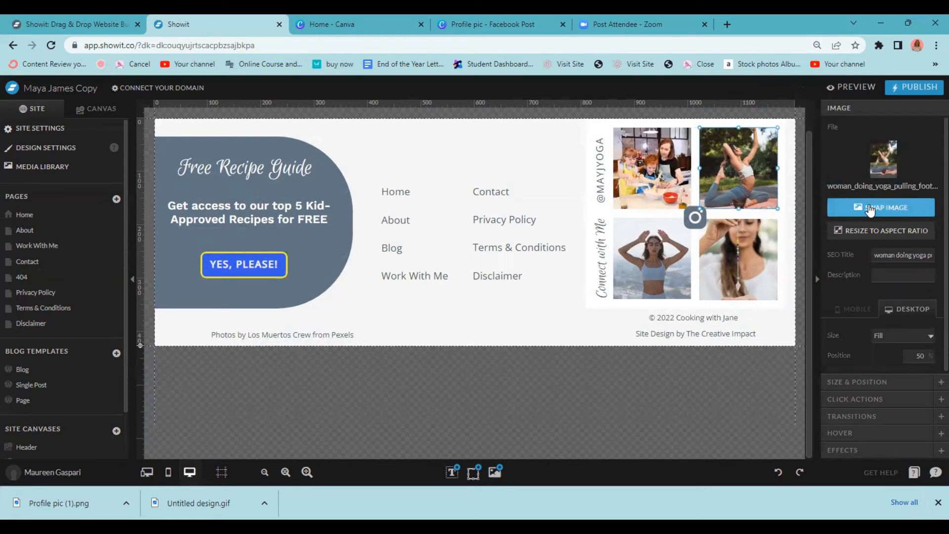
pyautogui.click(870, 210)
pyautogui.click(322, 322)
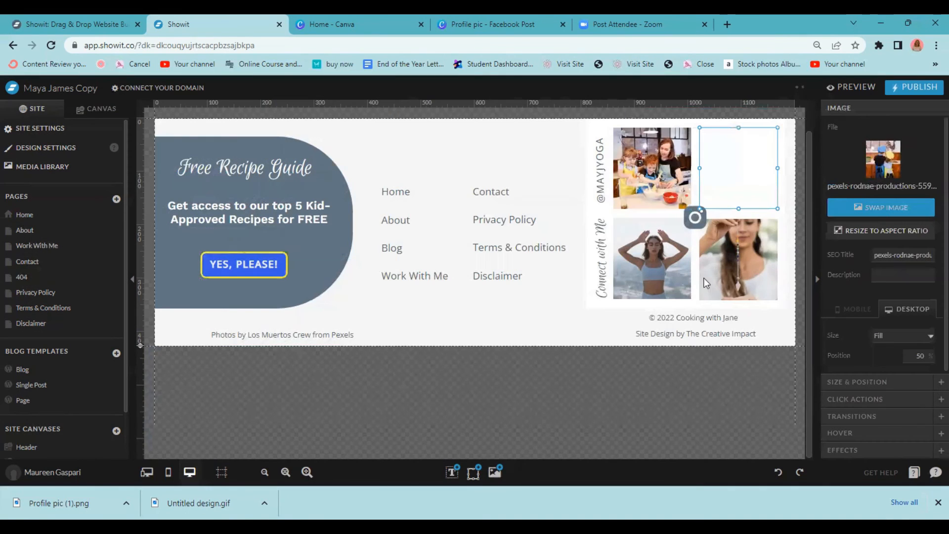
# Swap the lower two footer grid photos for the pexels-rodnae pictures of the woman hugging two kids and the family handling dough
pyautogui.click(706, 283)
pyautogui.click(870, 208)
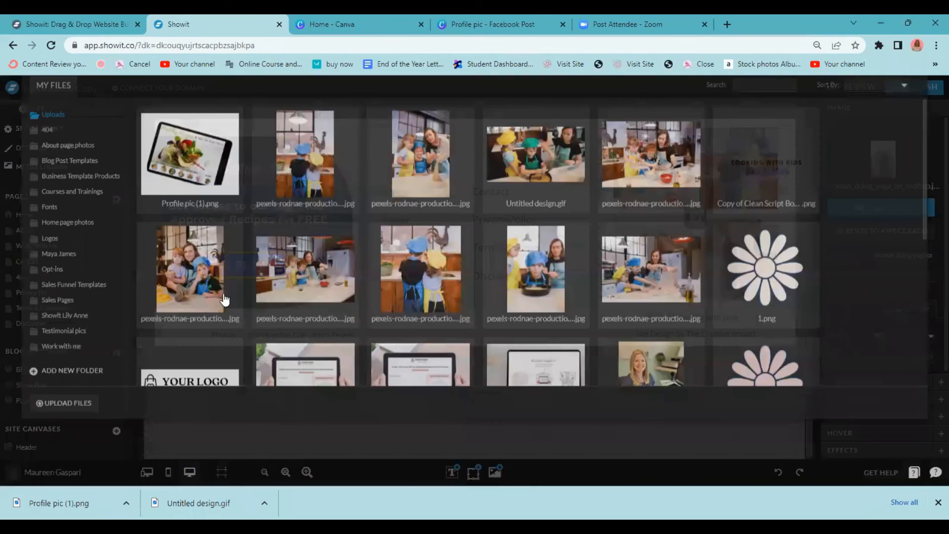
pyautogui.click(198, 309)
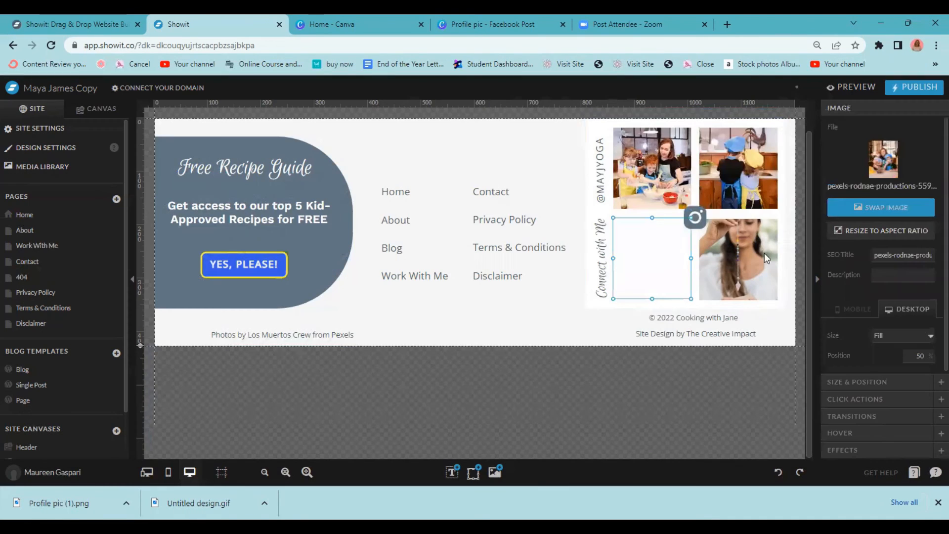
pyautogui.click(765, 257)
pyautogui.click(866, 211)
pyautogui.click(655, 292)
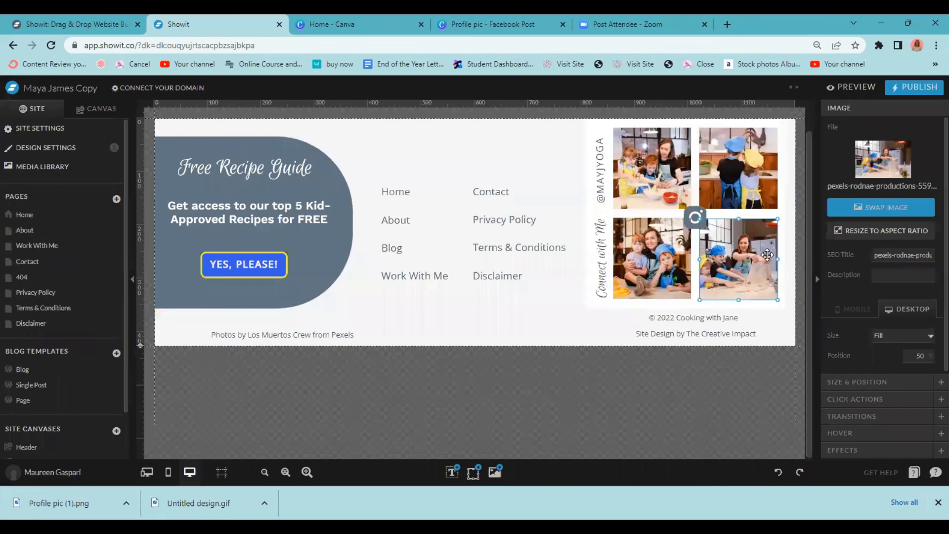
# Replace the Instagram icon in the center of the footer photo grid with the solid YouTube icon and color it red
pyautogui.click(691, 215)
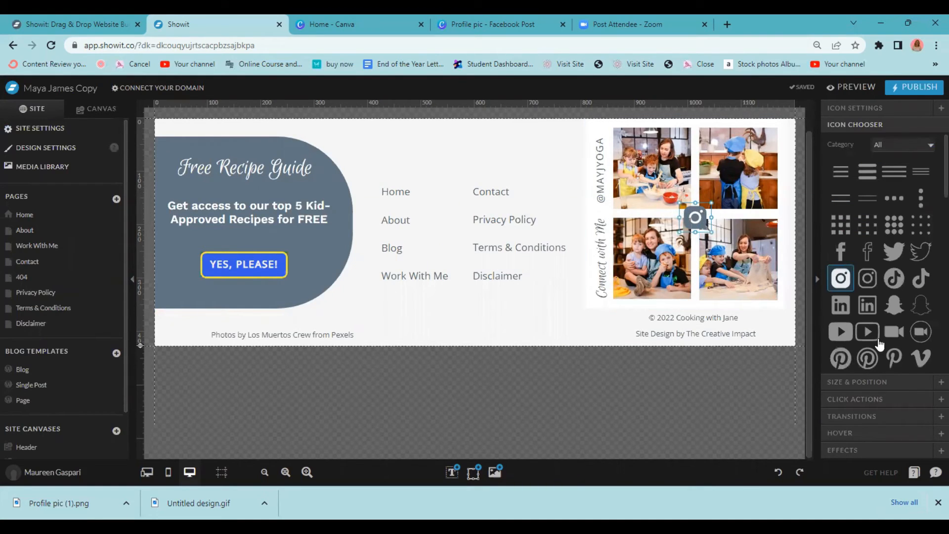
pyautogui.scroll(-2, 841, 296)
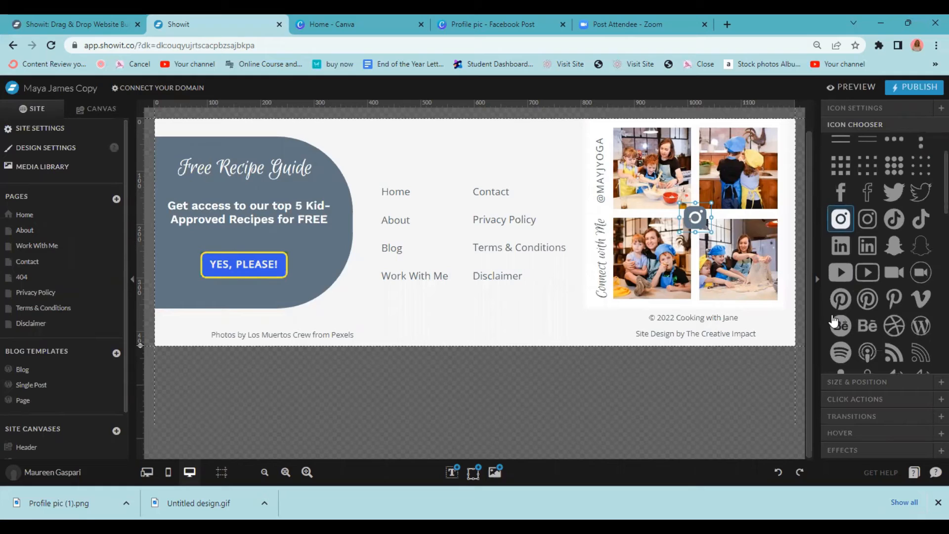
pyautogui.click(840, 272)
pyautogui.click(890, 248)
pyautogui.click(913, 309)
pyautogui.moveTo(914, 309); pyautogui.dragTo(932, 303)
pyautogui.click(730, 374)
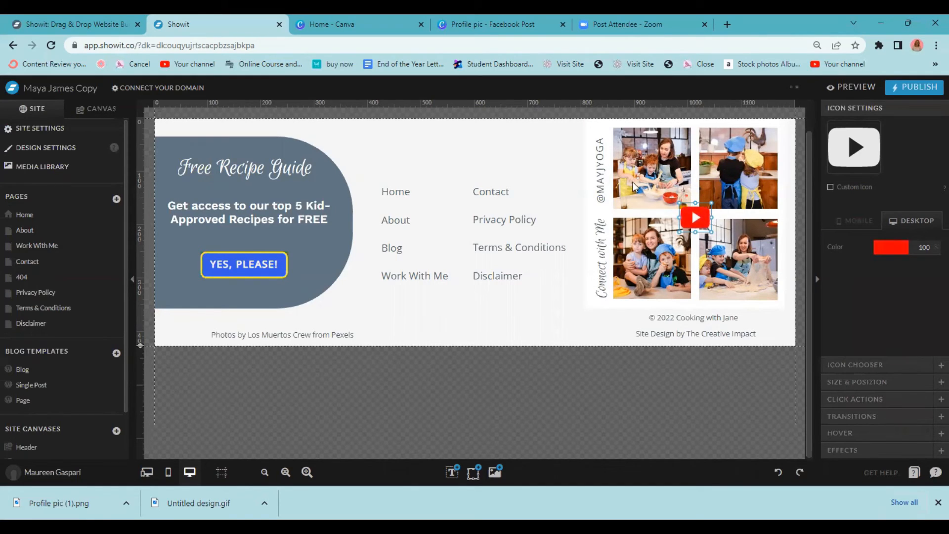
pyautogui.click(600, 179)
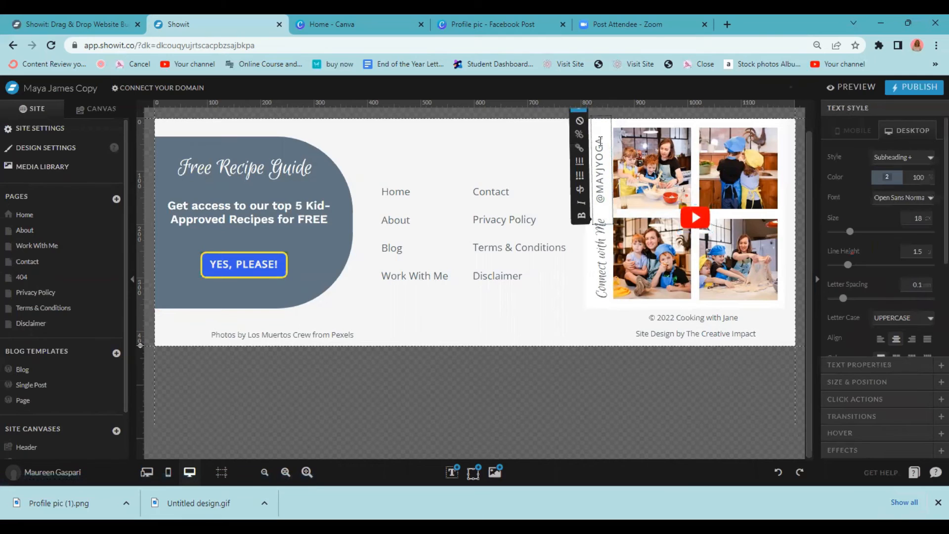
pyautogui.doubleClick(599, 176)
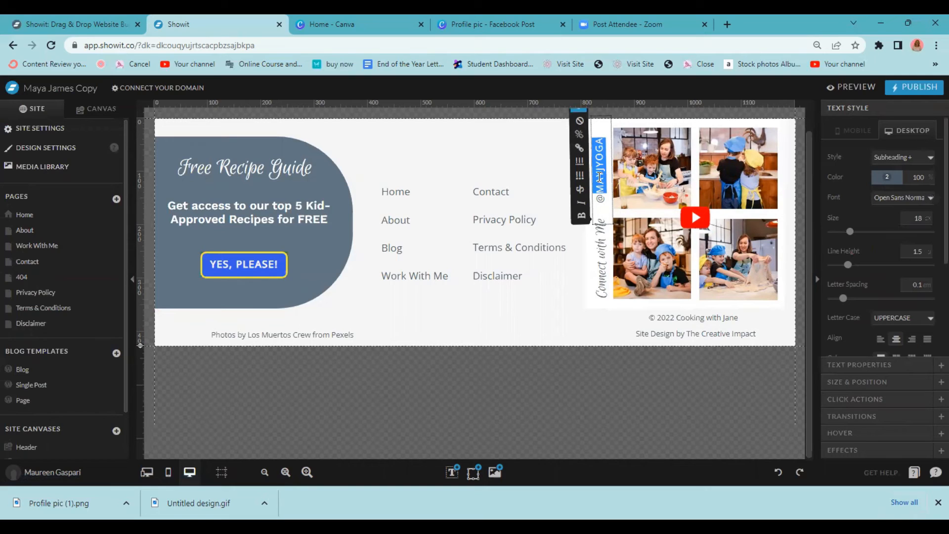
pyautogui.write('COOKINGWITHJANE')
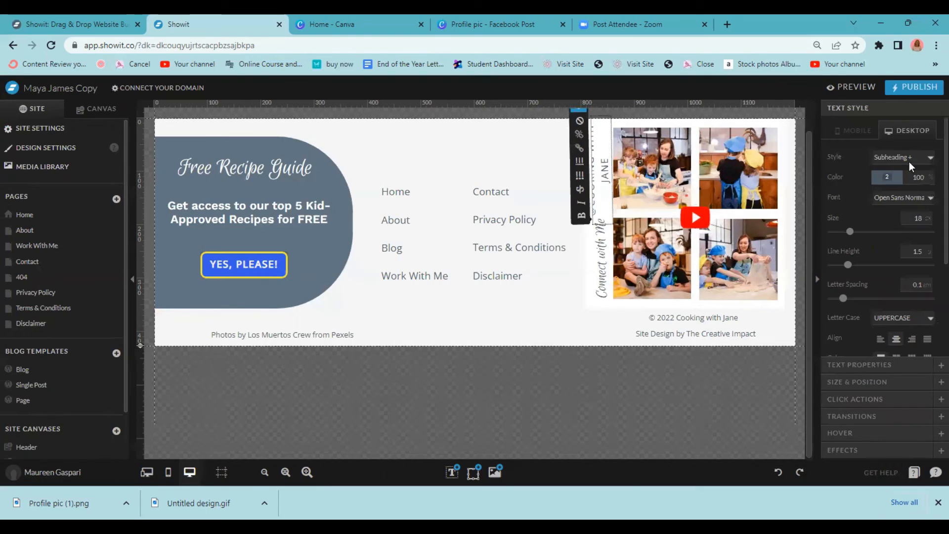
pyautogui.moveTo(851, 232); pyautogui.dragTo(847, 232)
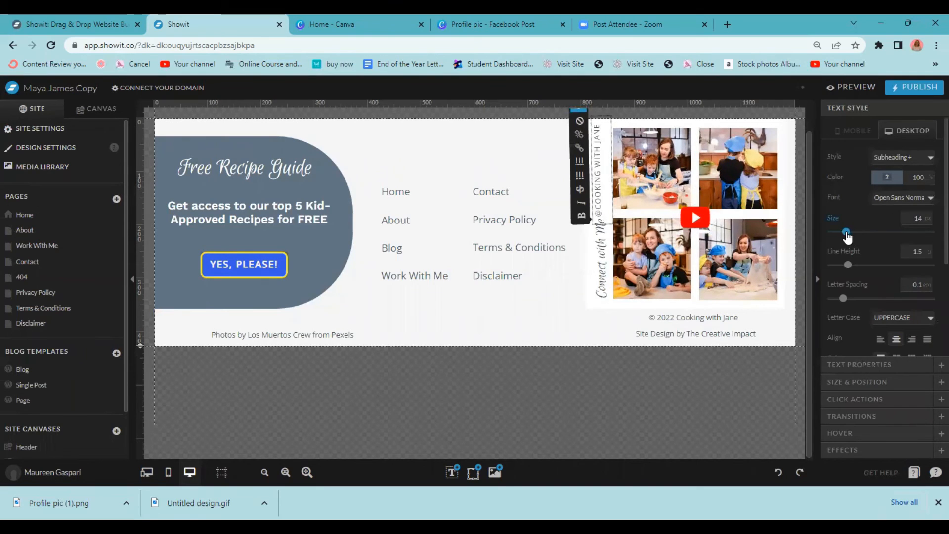
pyautogui.click(562, 283)
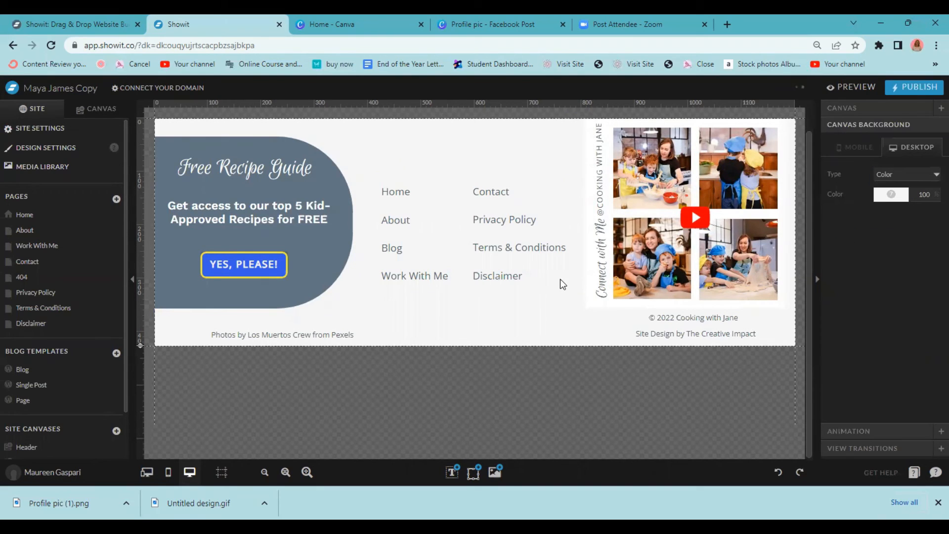
# Preview the home page in desktop view, check every section from the header down to the footer, and close the preview
pyautogui.click(848, 88)
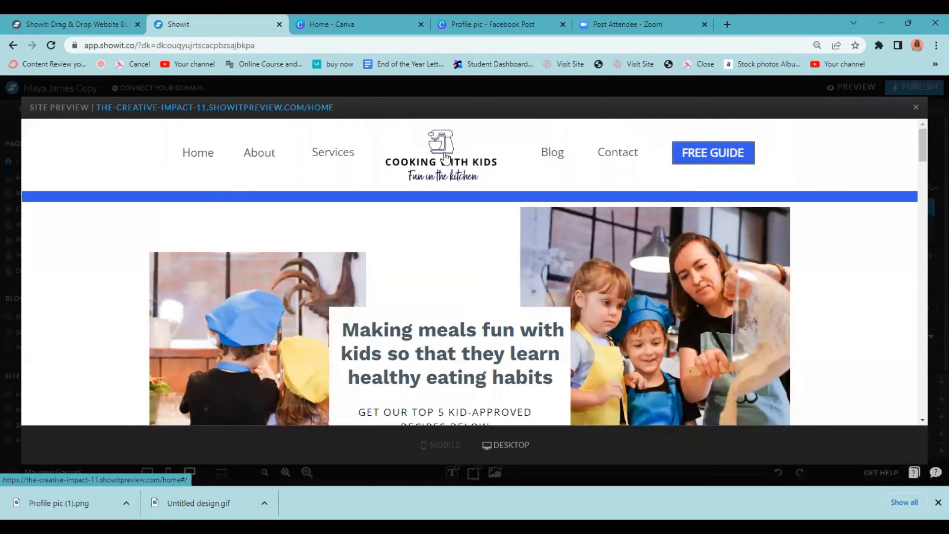
pyautogui.scroll(-1, 362, 221)
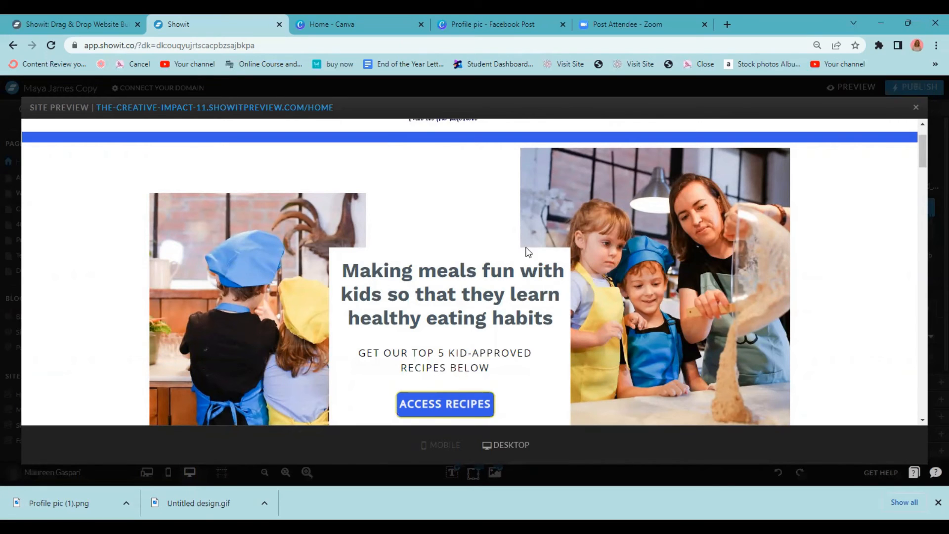
pyautogui.scroll(-4, 516, 257)
pyautogui.scroll(-3, 515, 255)
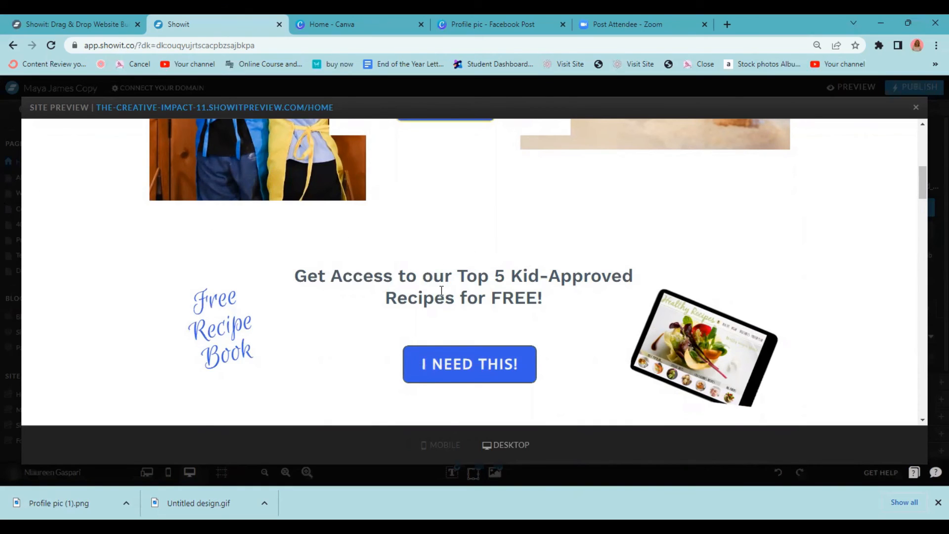
pyautogui.scroll(-3, 441, 291)
pyautogui.scroll(-2, 503, 311)
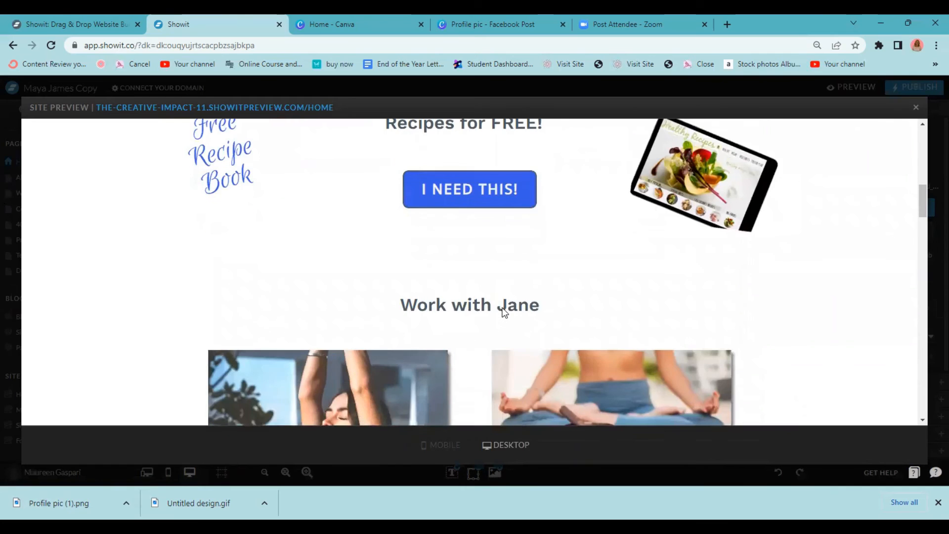
pyautogui.scroll(-5, 510, 304)
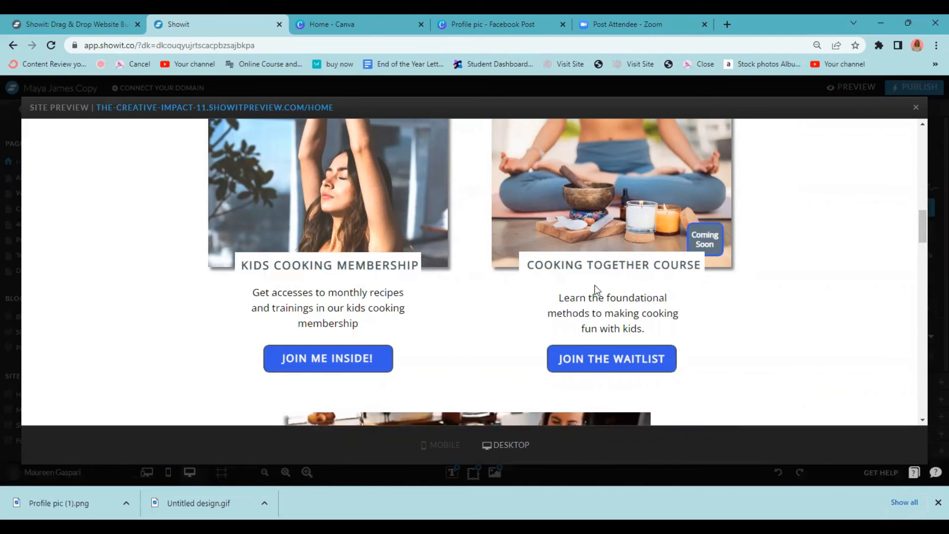
pyautogui.scroll(-2, 594, 291)
pyautogui.scroll(-2, 583, 282)
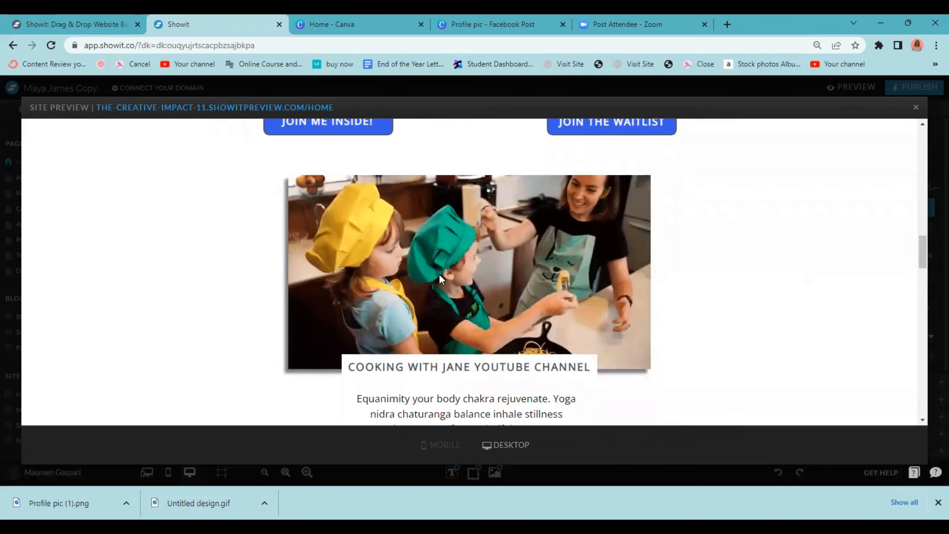
pyautogui.scroll(-1, 435, 277)
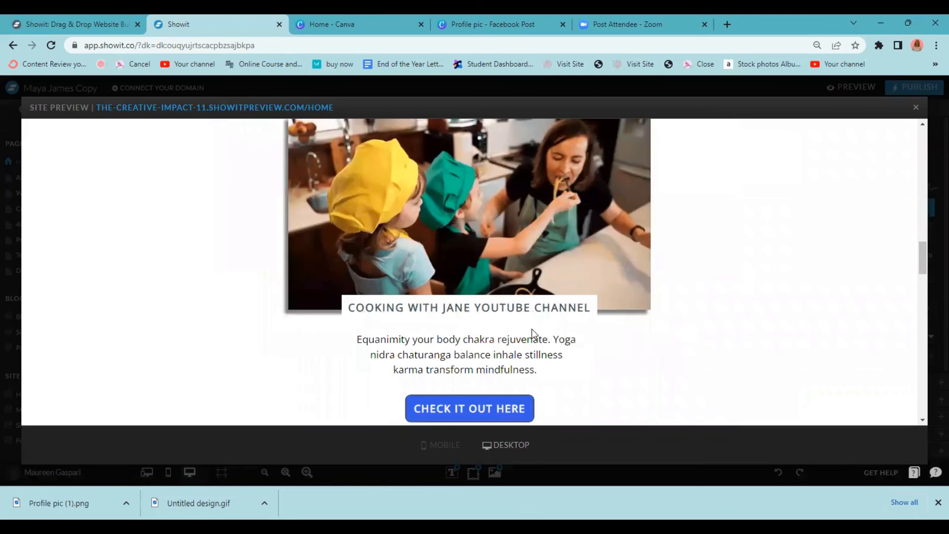
pyautogui.scroll(-3, 569, 380)
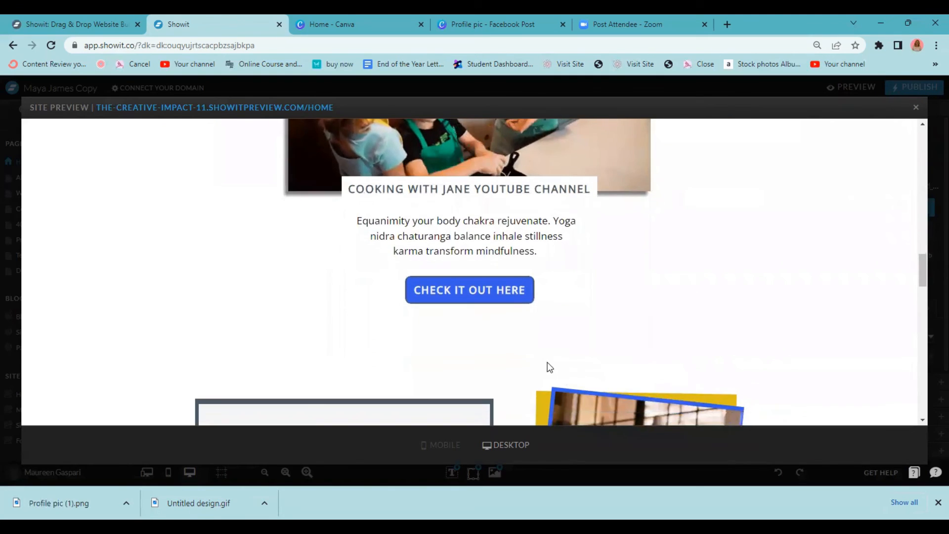
pyautogui.scroll(-2, 512, 301)
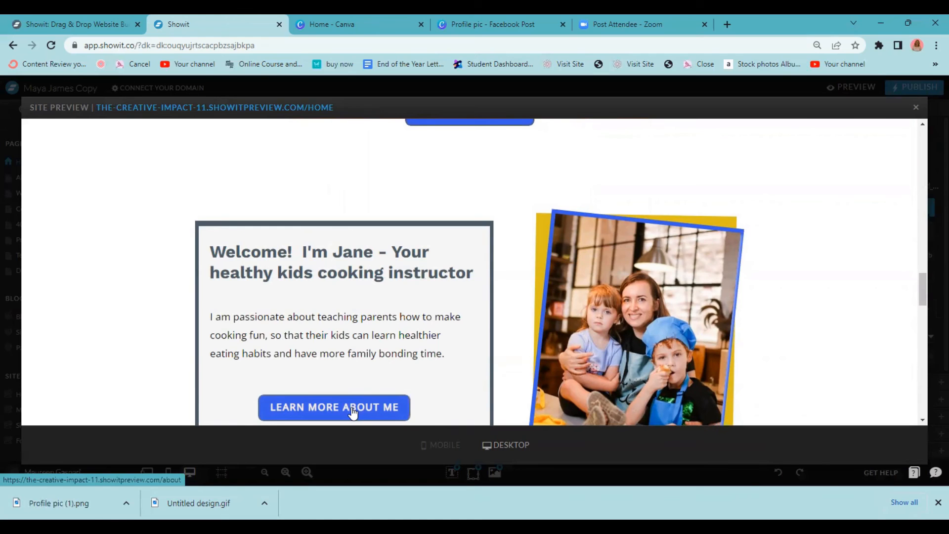
pyautogui.scroll(-6, 491, 312)
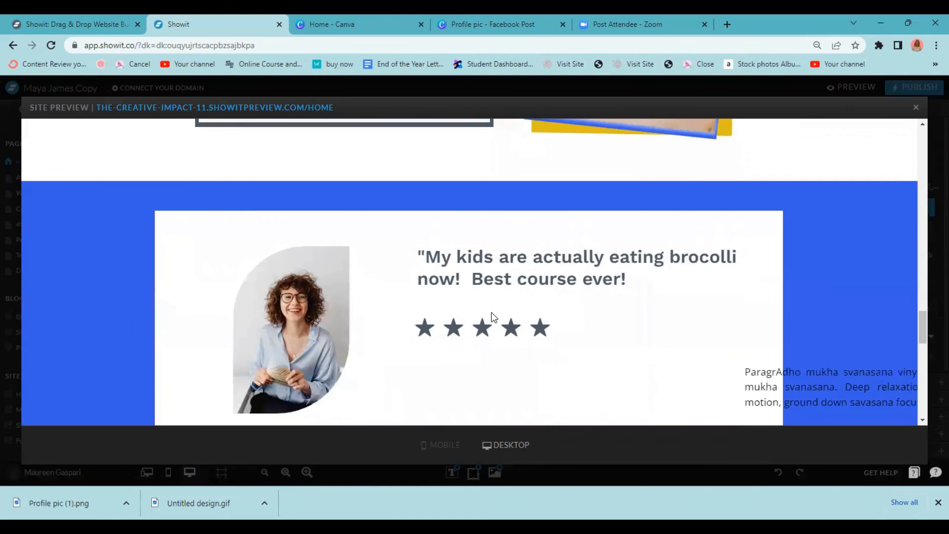
pyautogui.scroll(-3, 316, 274)
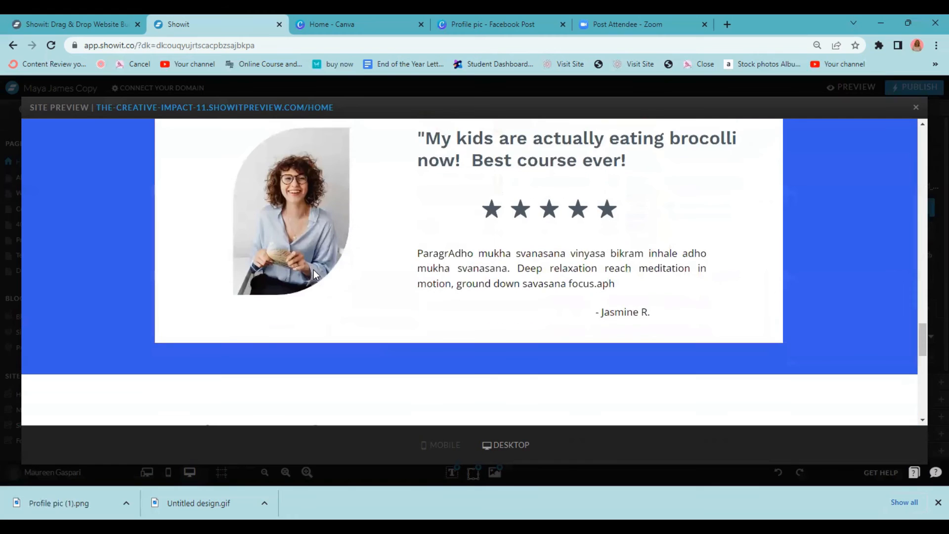
pyautogui.scroll(-8, 314, 272)
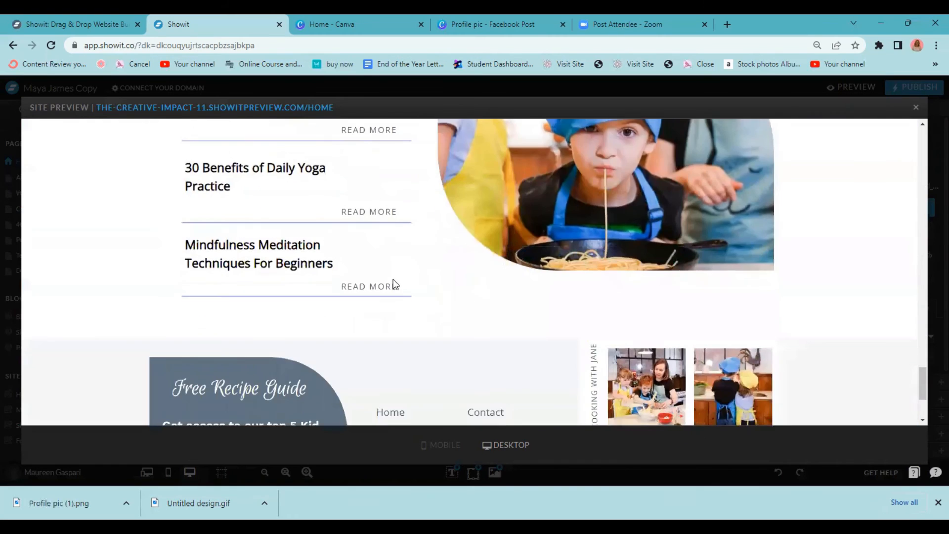
pyautogui.scroll(-1, 366, 331)
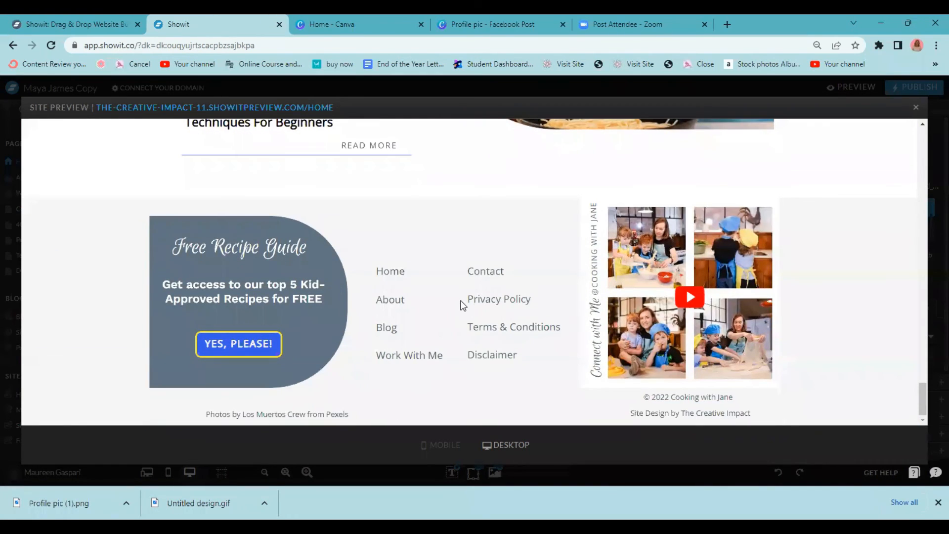
pyautogui.click(916, 109)
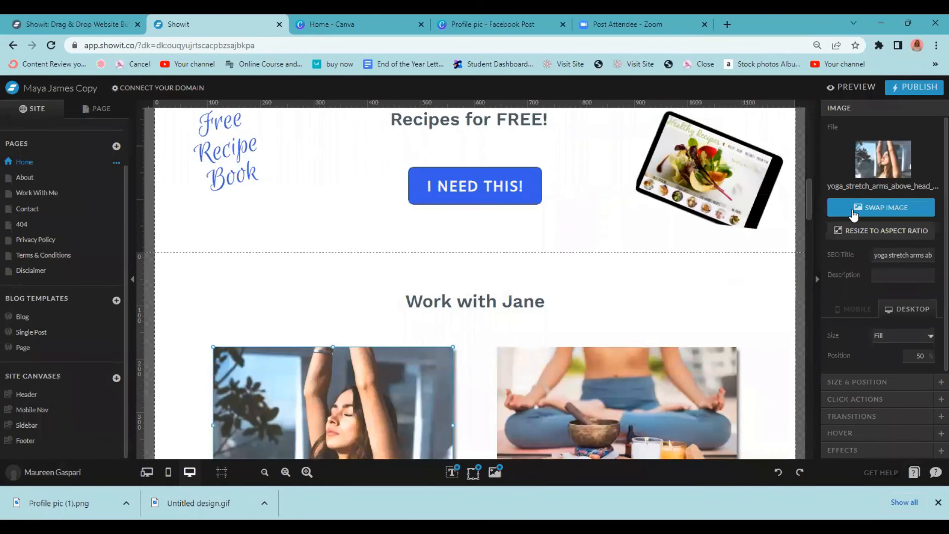
# Swap the Kids Cooking Membership and Cooking Together Course photos for the pexels-rodnae pictures of the family with the red bowl and the family handling dough
pyautogui.click(854, 210)
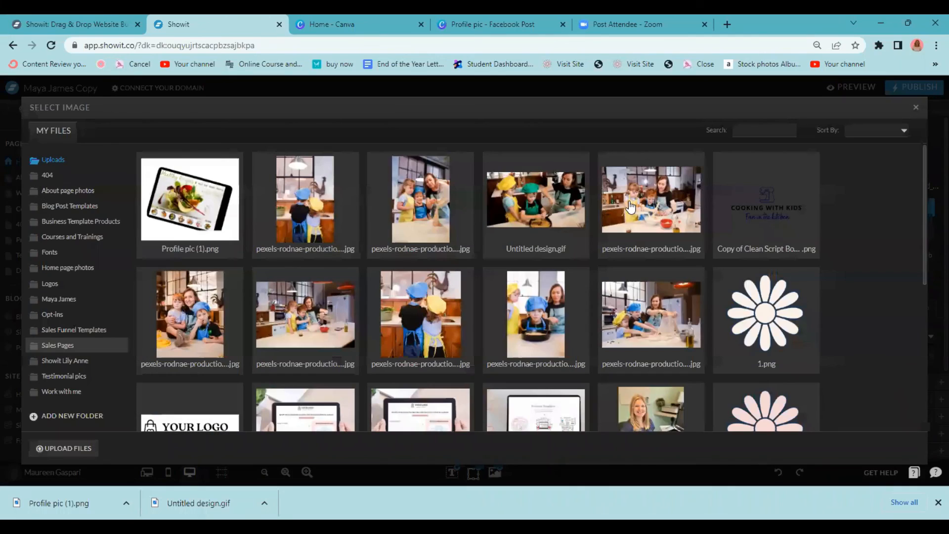
pyautogui.click(630, 207)
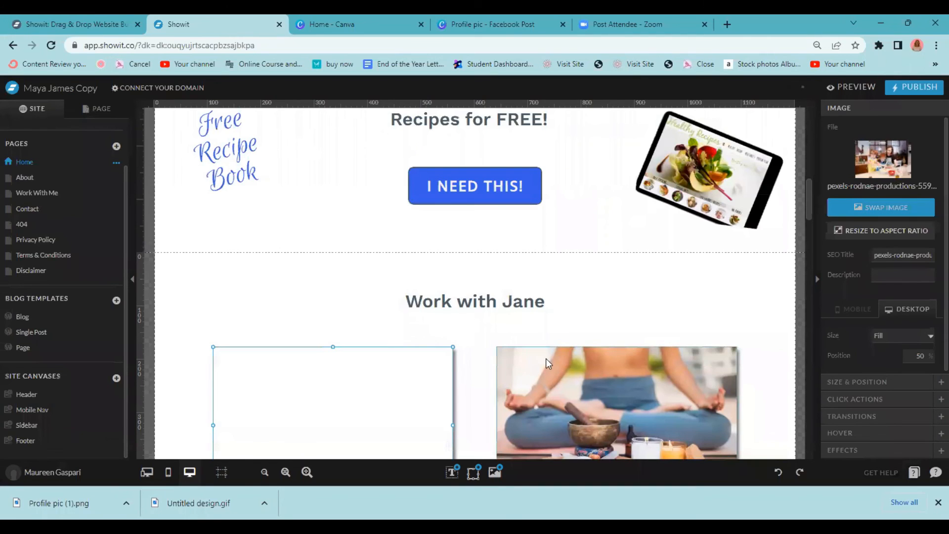
pyautogui.click(635, 344)
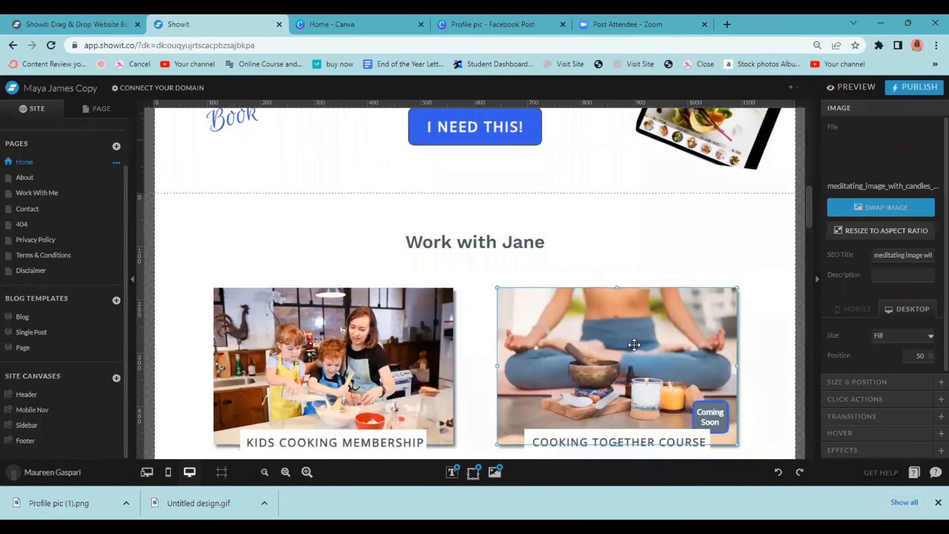
pyautogui.click(856, 207)
pyautogui.click(653, 327)
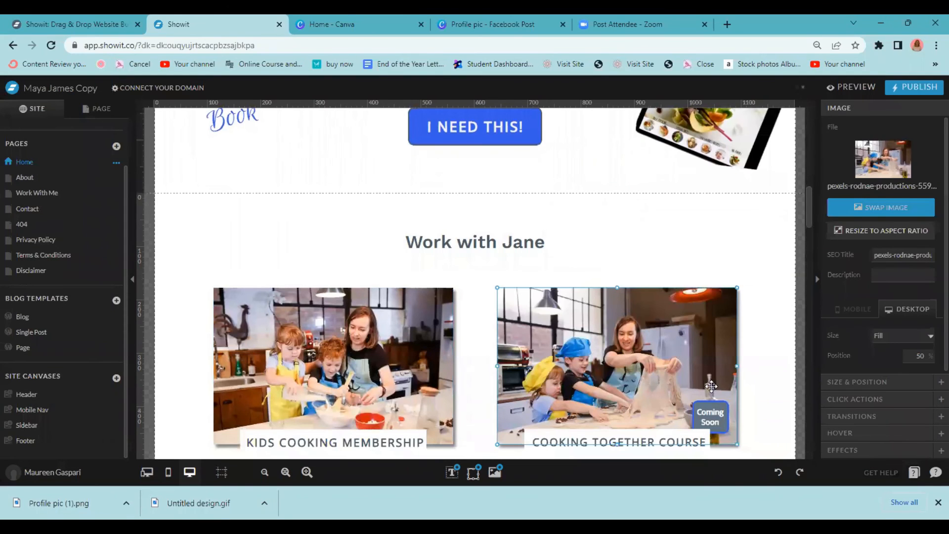
pyautogui.click(712, 411)
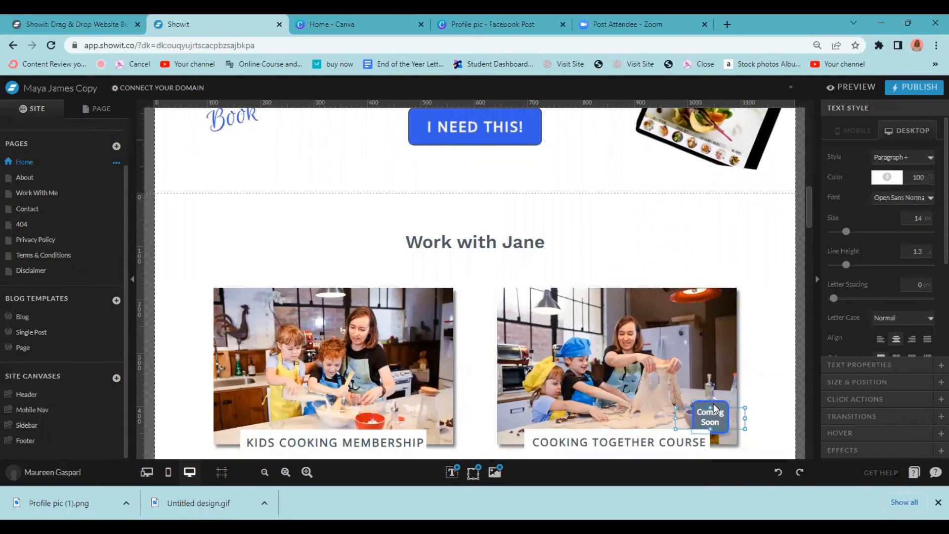
pyautogui.click(714, 404)
pyautogui.scroll(-4, 652, 357)
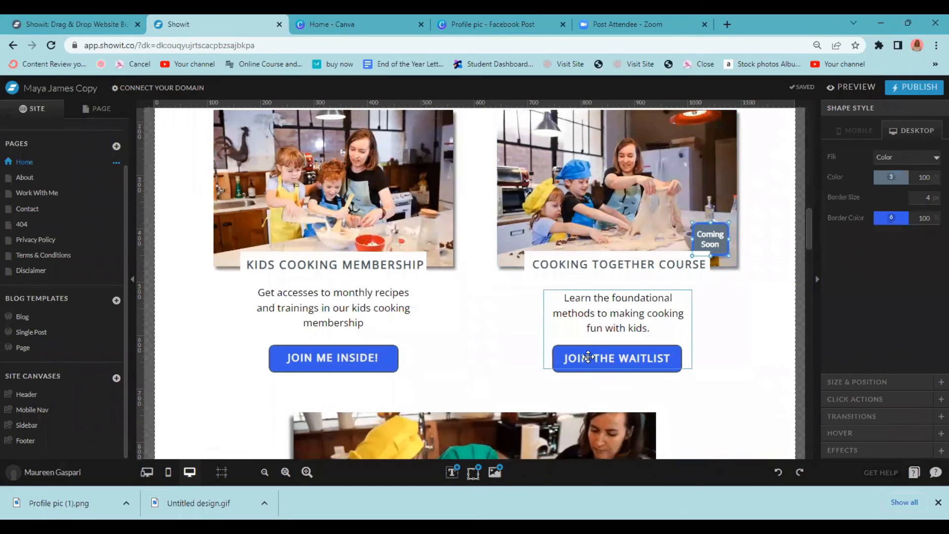
pyautogui.click(612, 365)
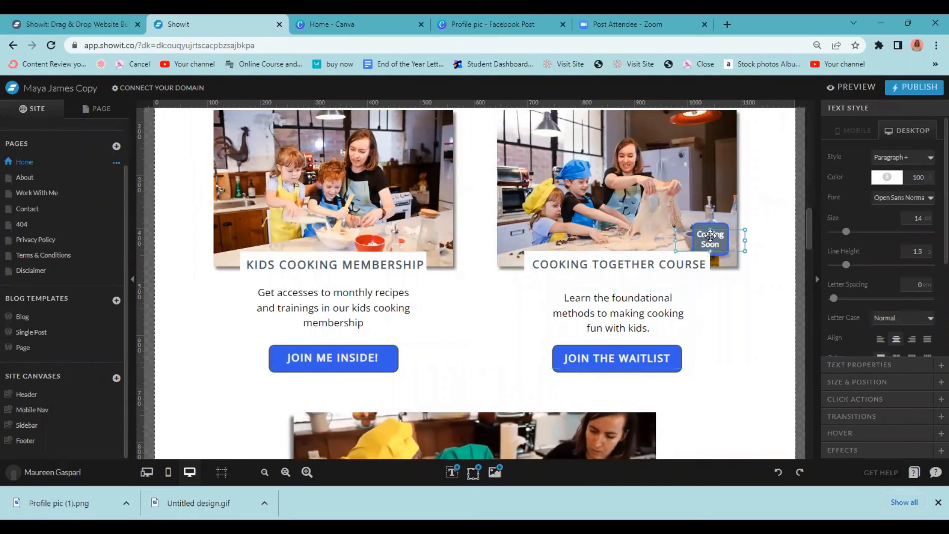
pyautogui.click(755, 249)
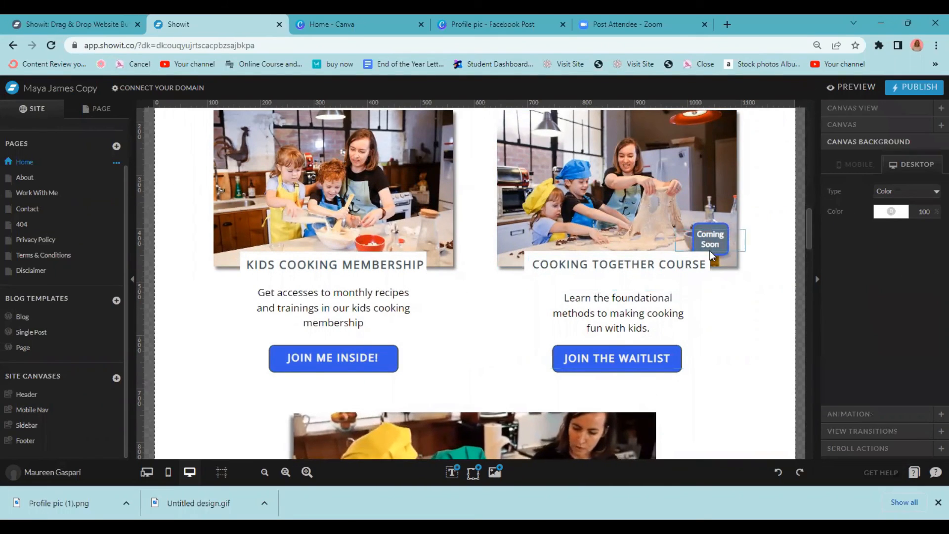
# Preview the home page again in desktop view and review the updated design down to the footer
pyautogui.click(855, 88)
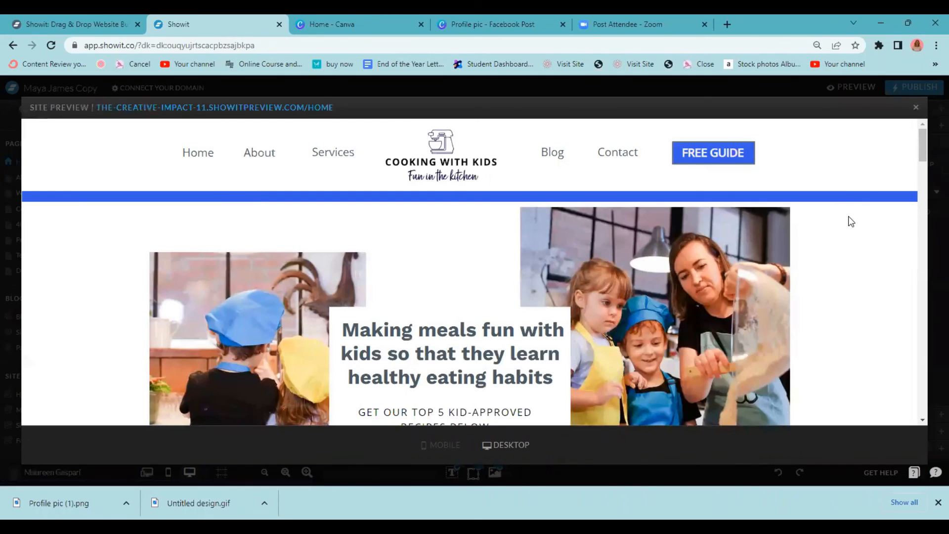
pyautogui.scroll(-6, 851, 220)
pyautogui.scroll(-12, 851, 220)
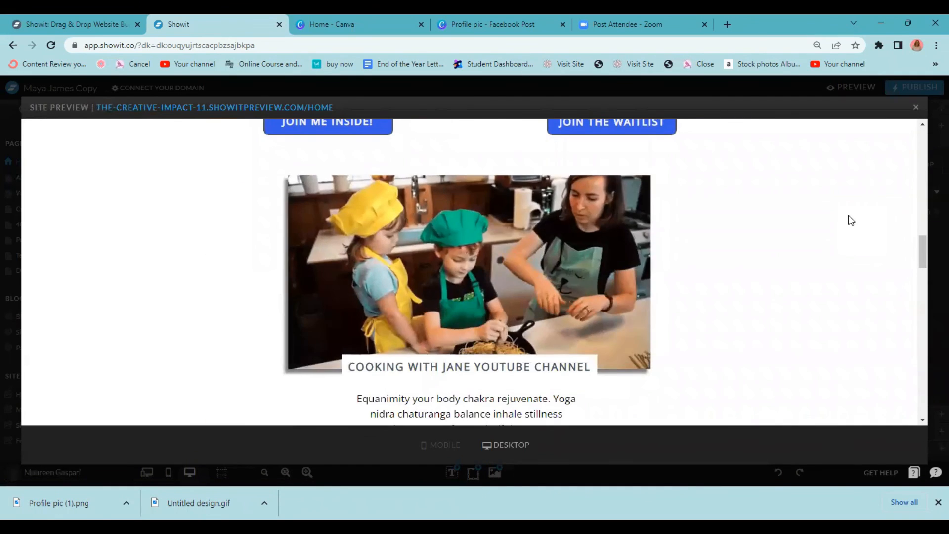
pyautogui.scroll(-4, 851, 220)
pyautogui.scroll(-15, 851, 221)
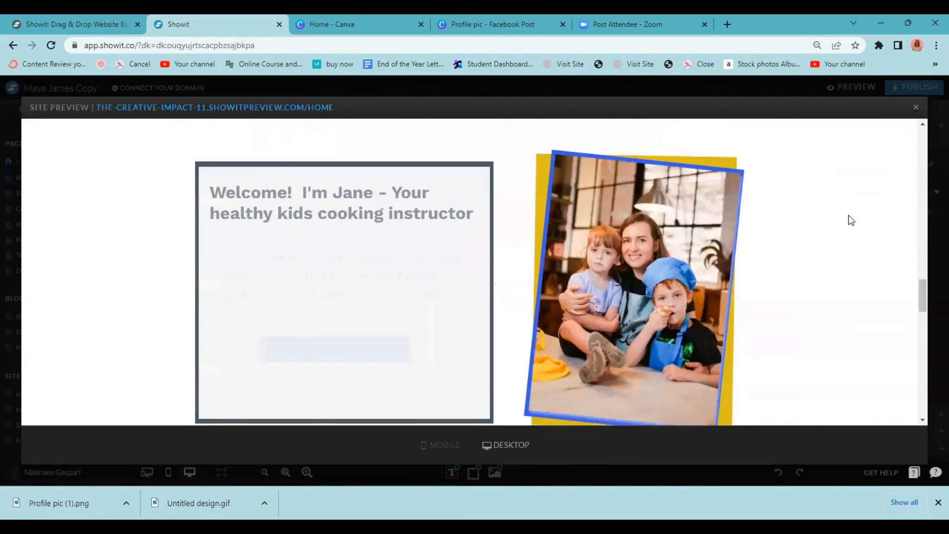
pyautogui.scroll(-4, 851, 220)
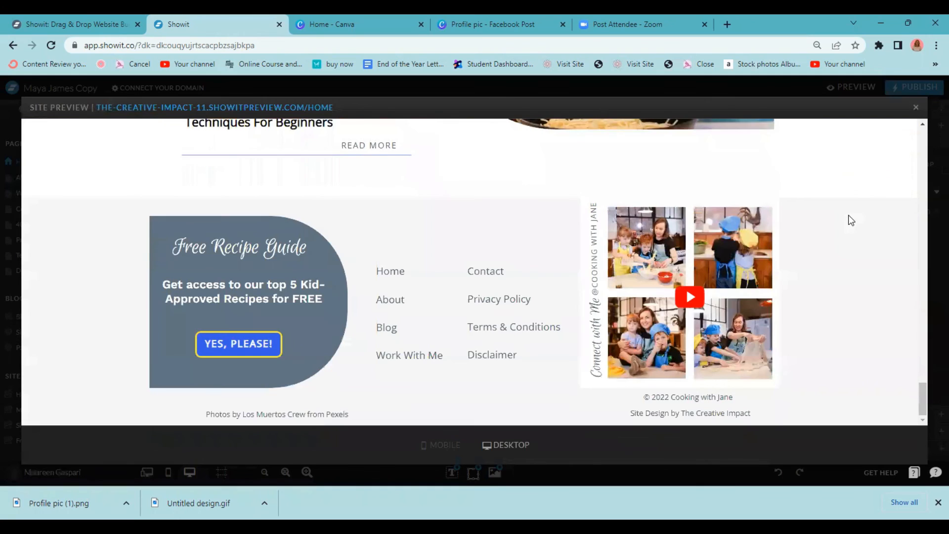